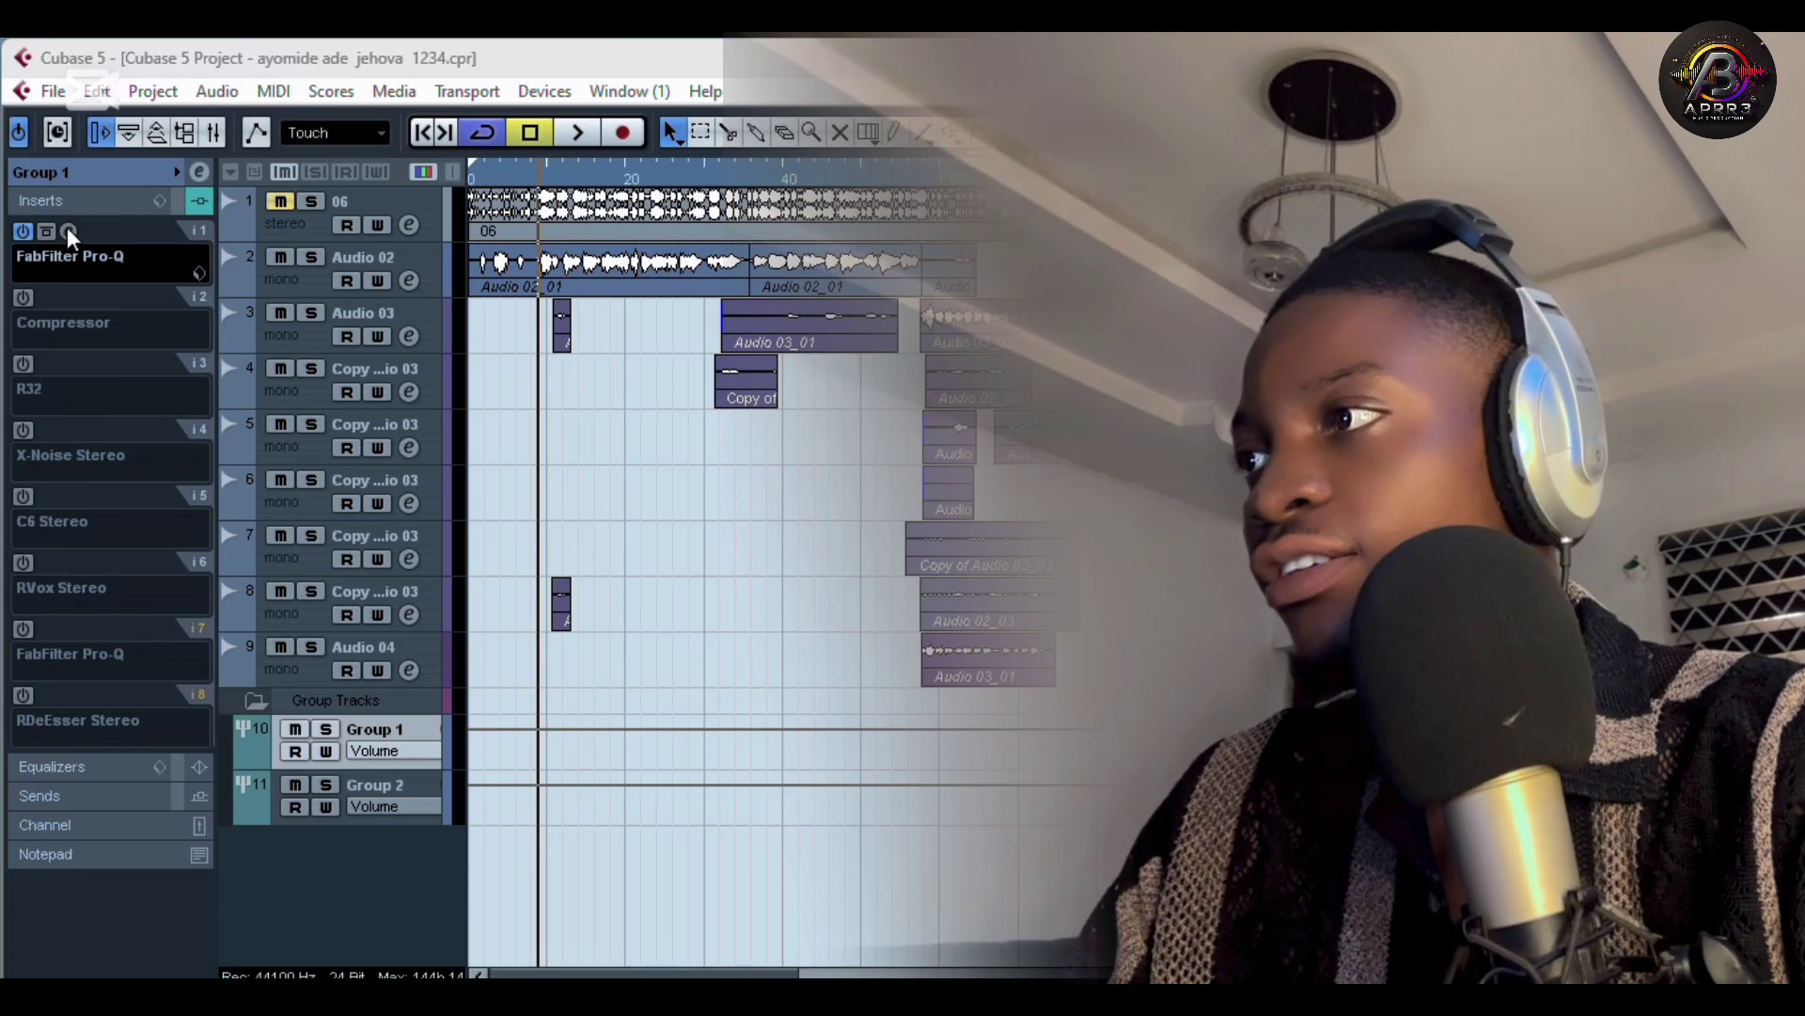
Open Group 1's Pro-Q 48 dB/oct low-cut editor, start playback and select the low-cut band
key("F2")
left_click(68, 231)
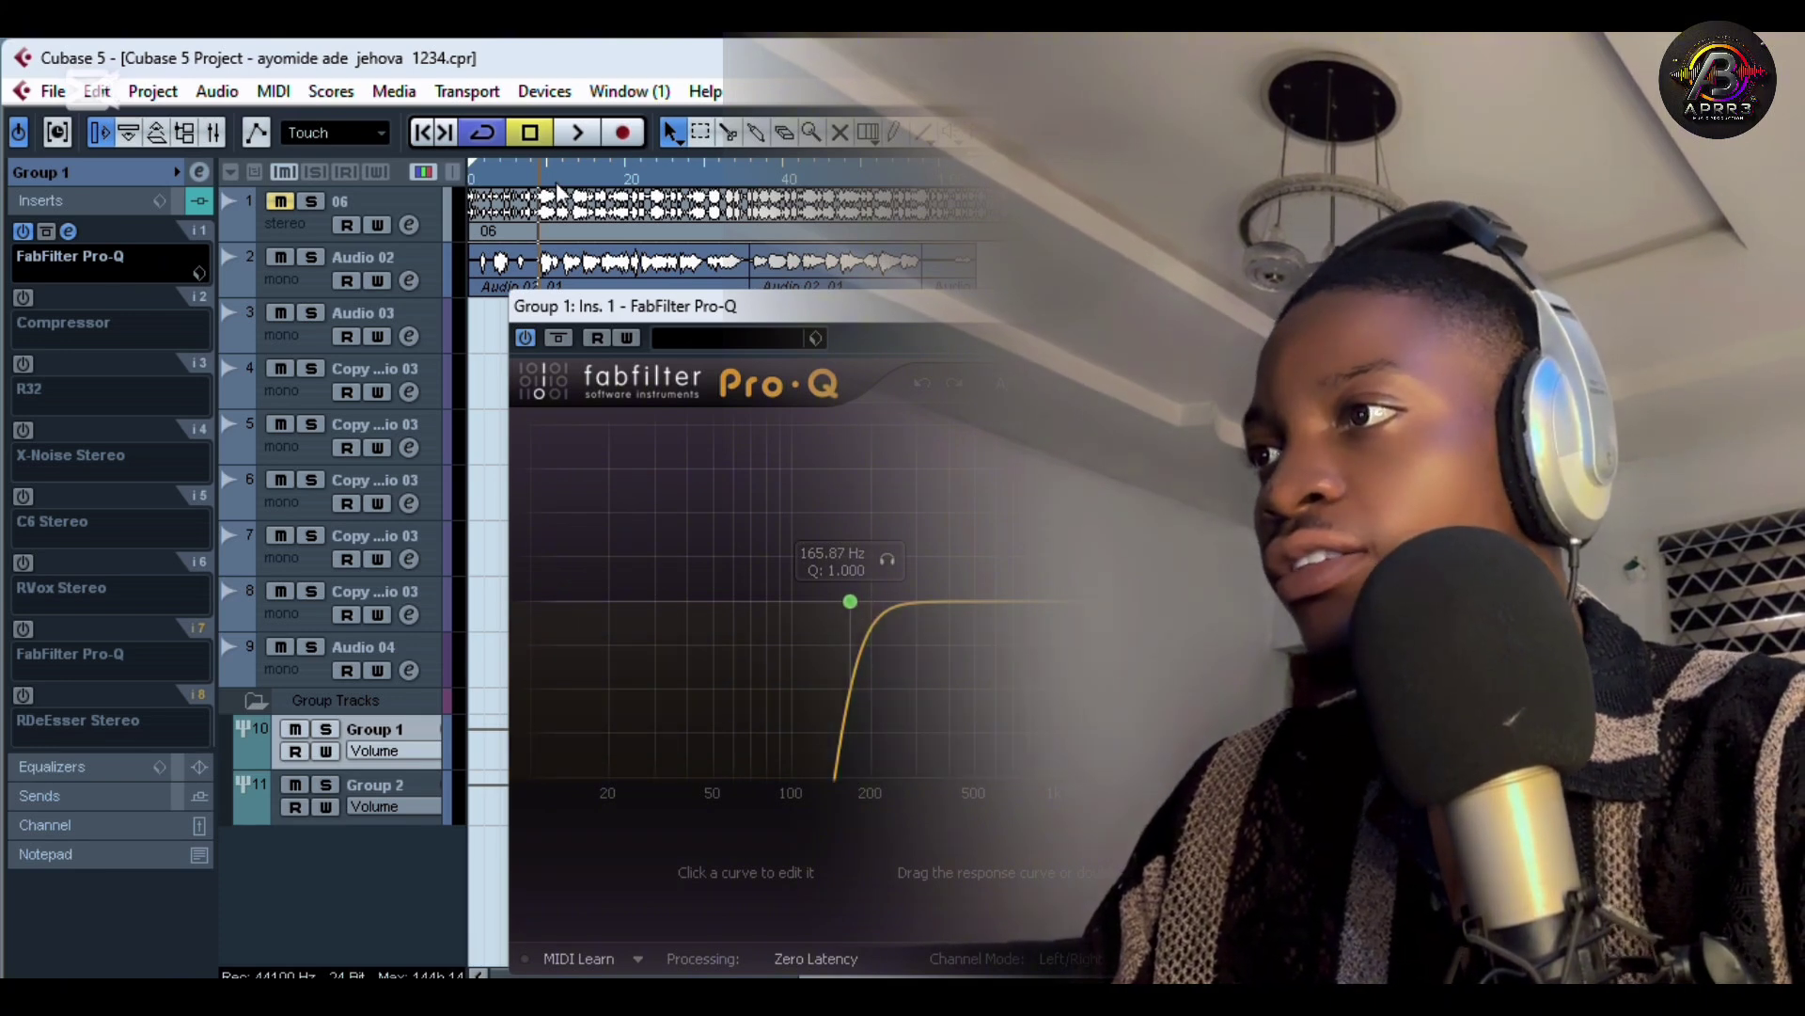
key("space")
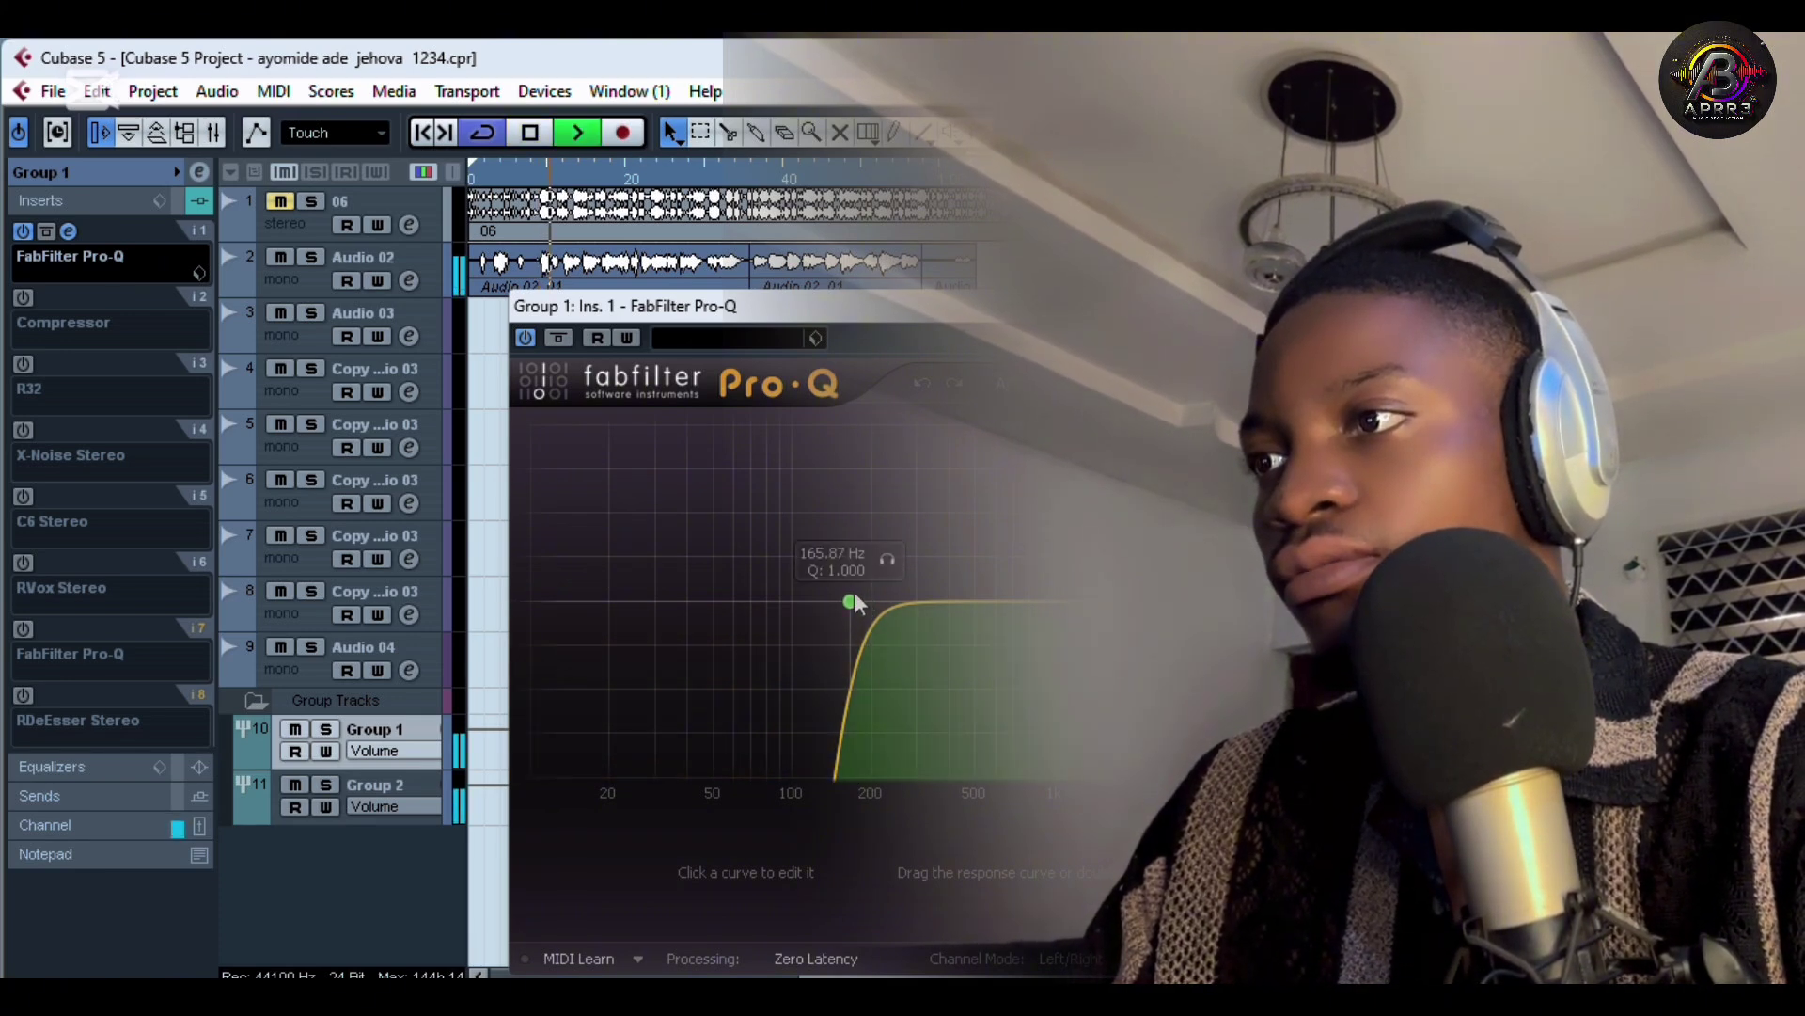
left_click(846, 602)
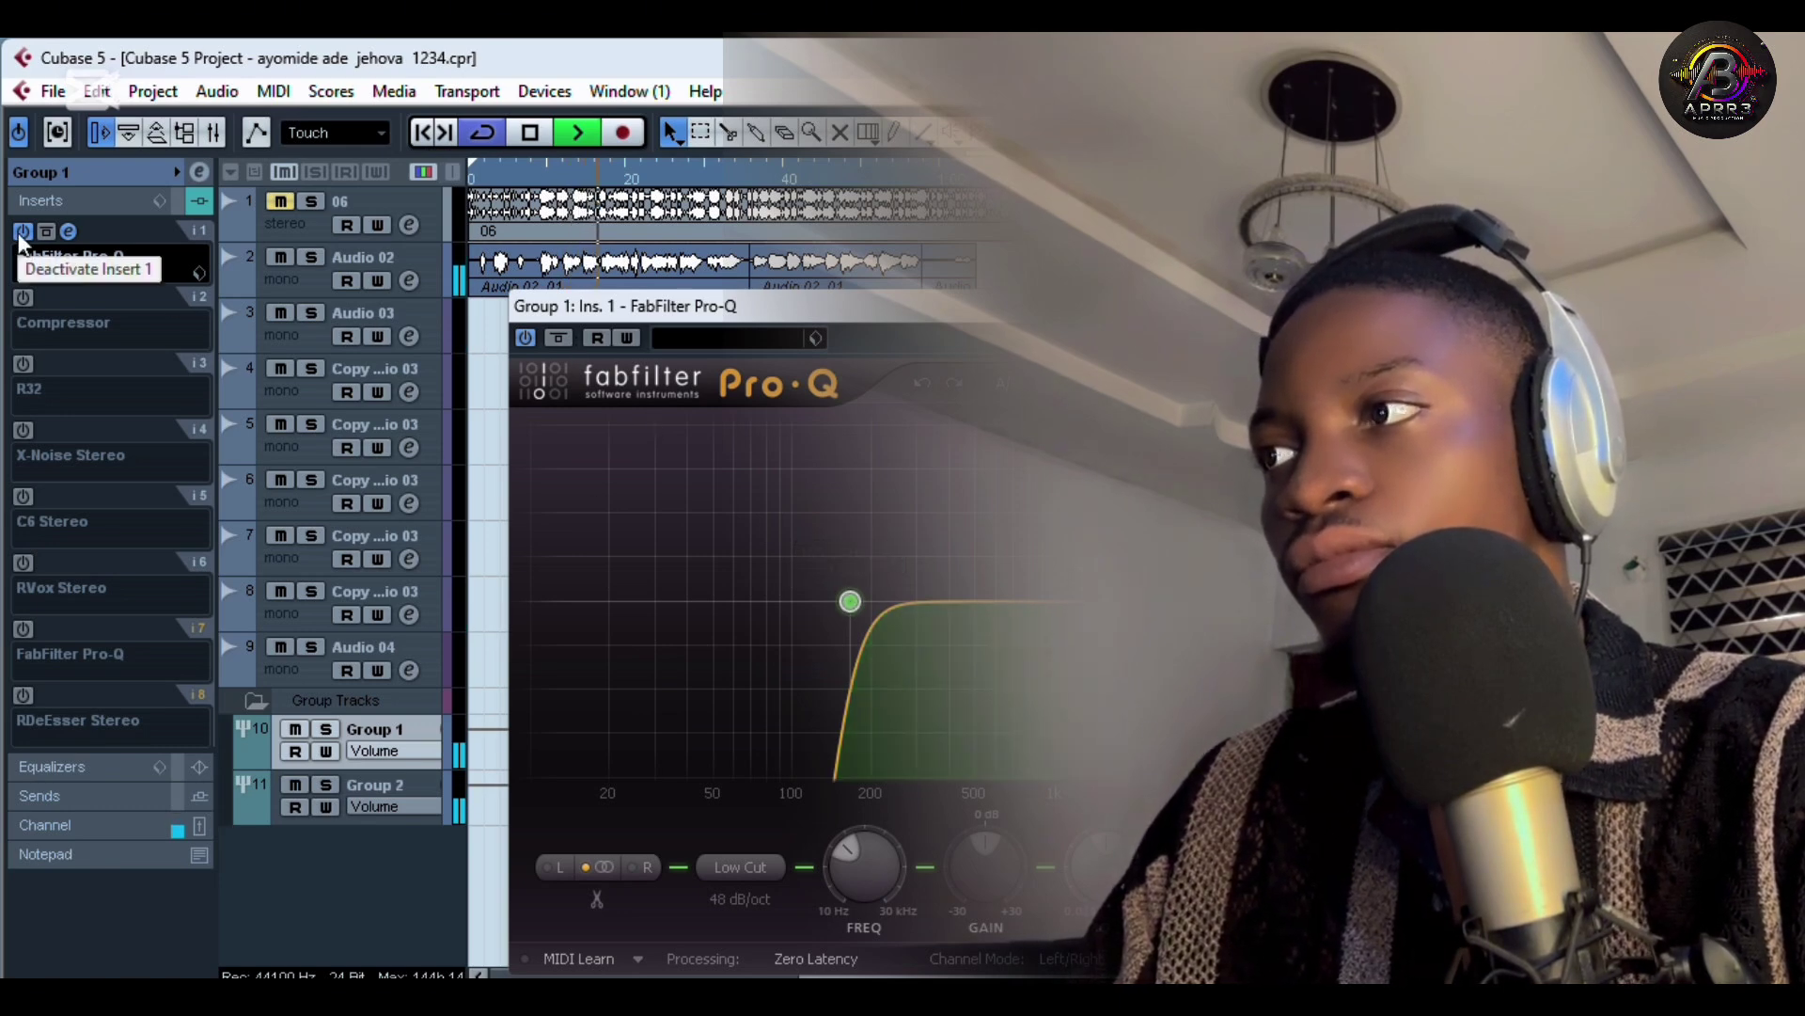
Compare the Pro-Q low cut bypassed and active, leaving it active, and close the editor
left_click(45, 231)
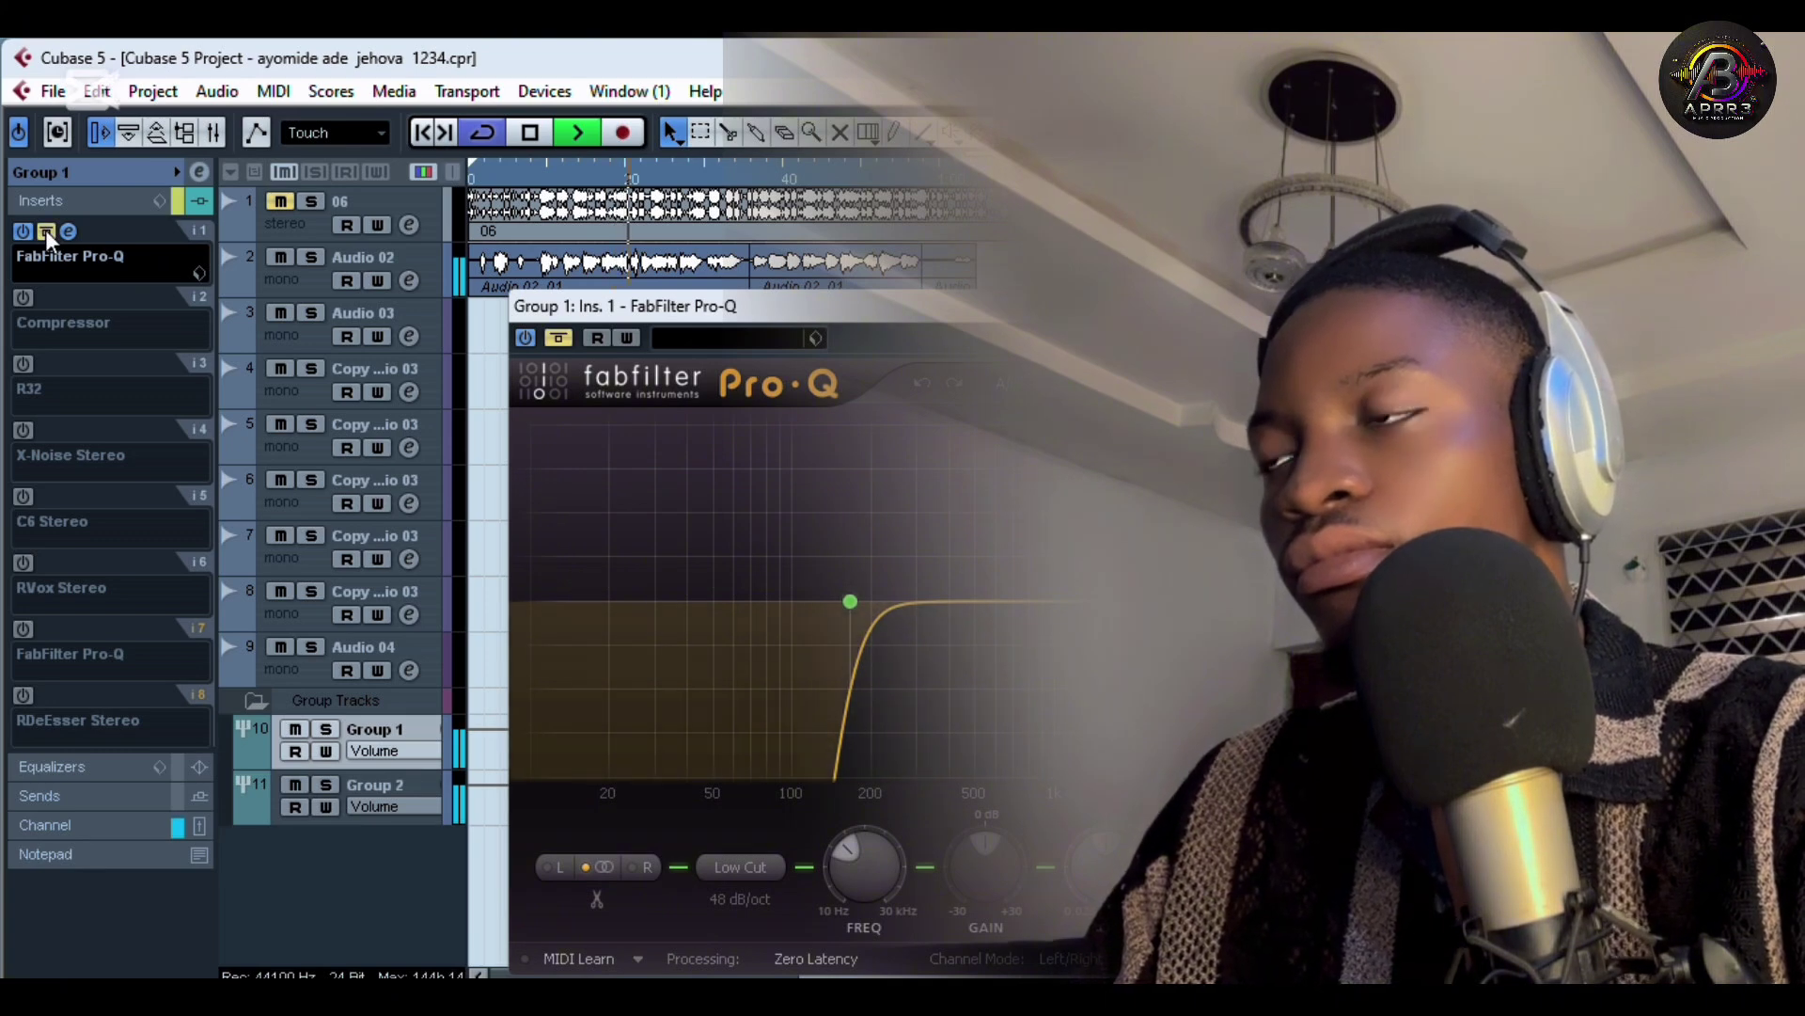
key("space")
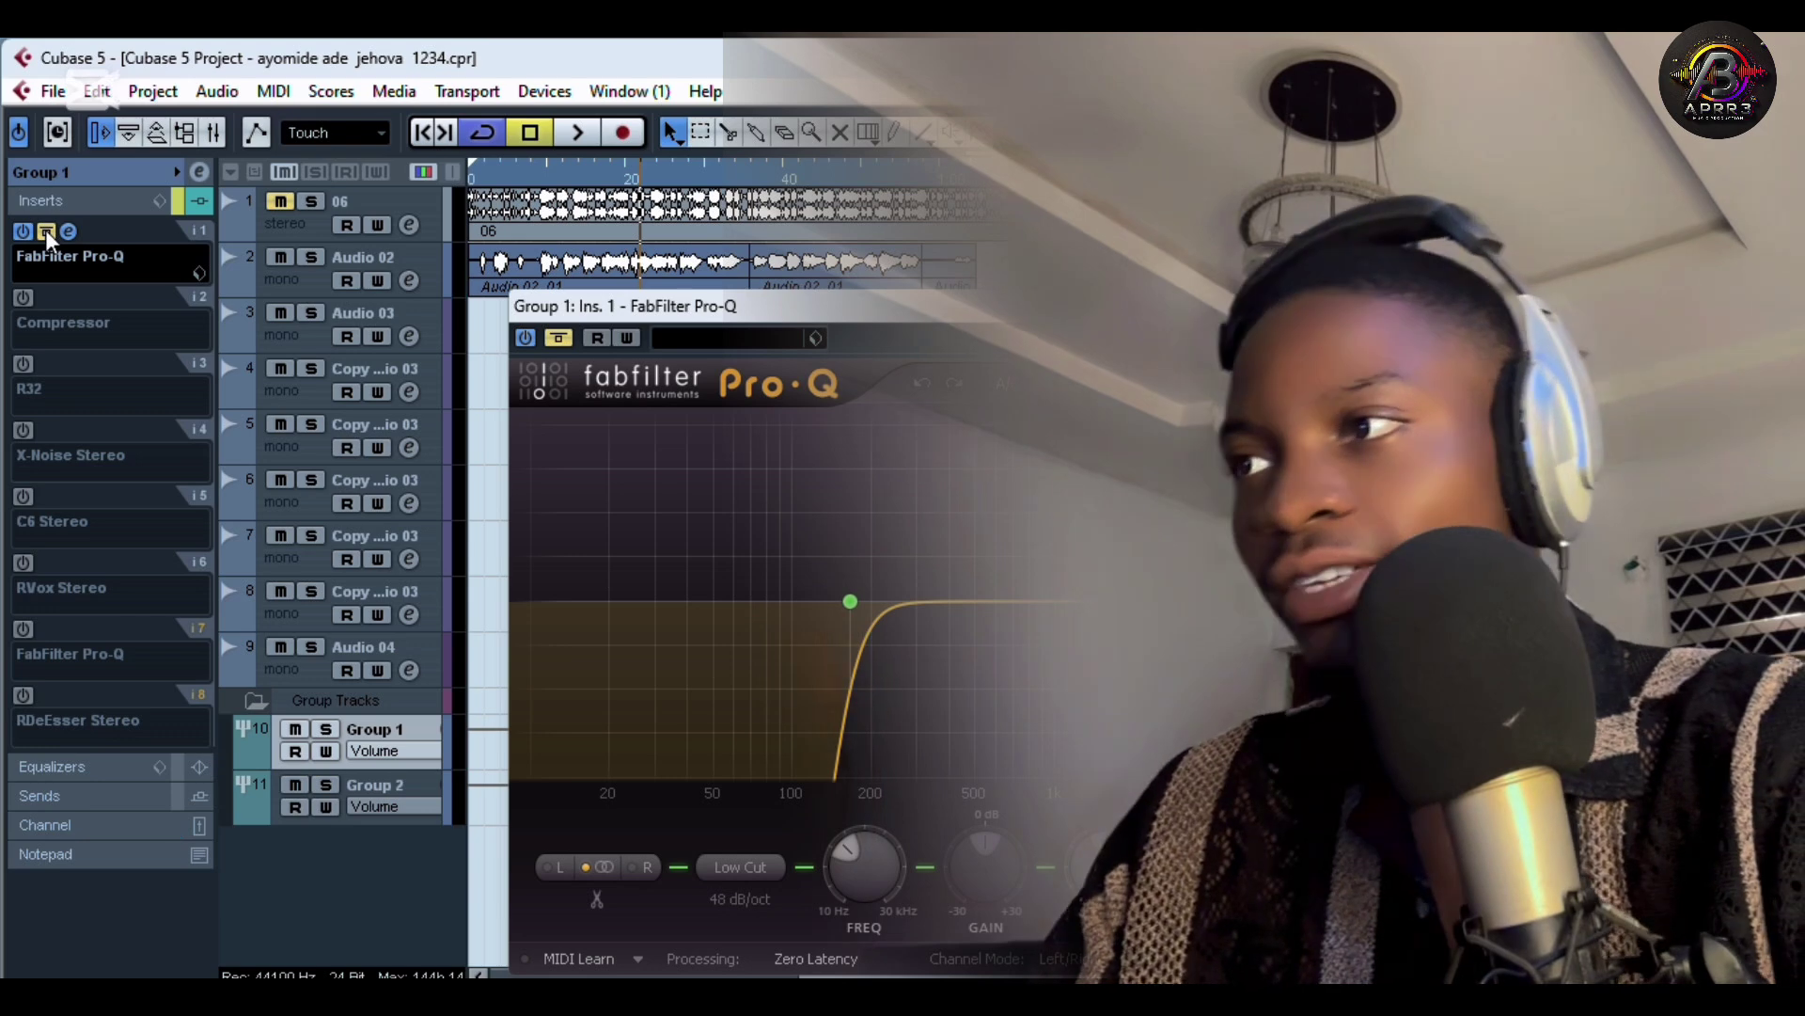
left_click(45, 231)
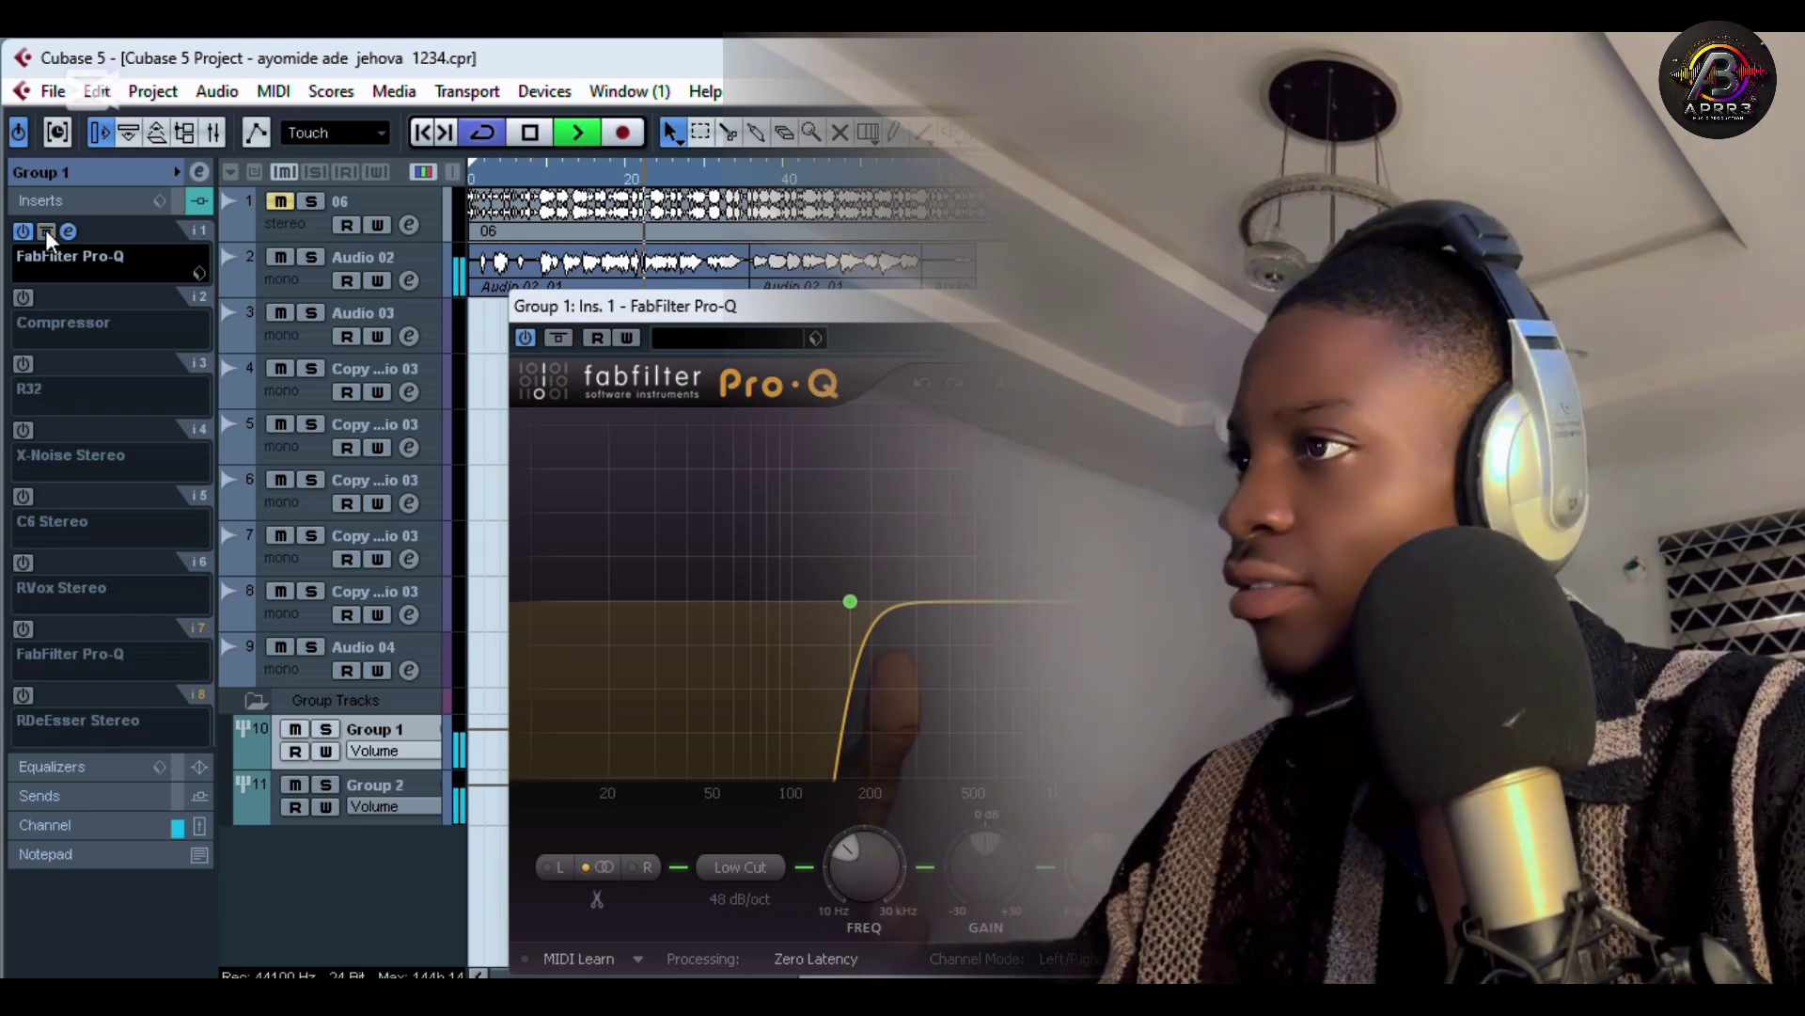
left_click(45, 230)
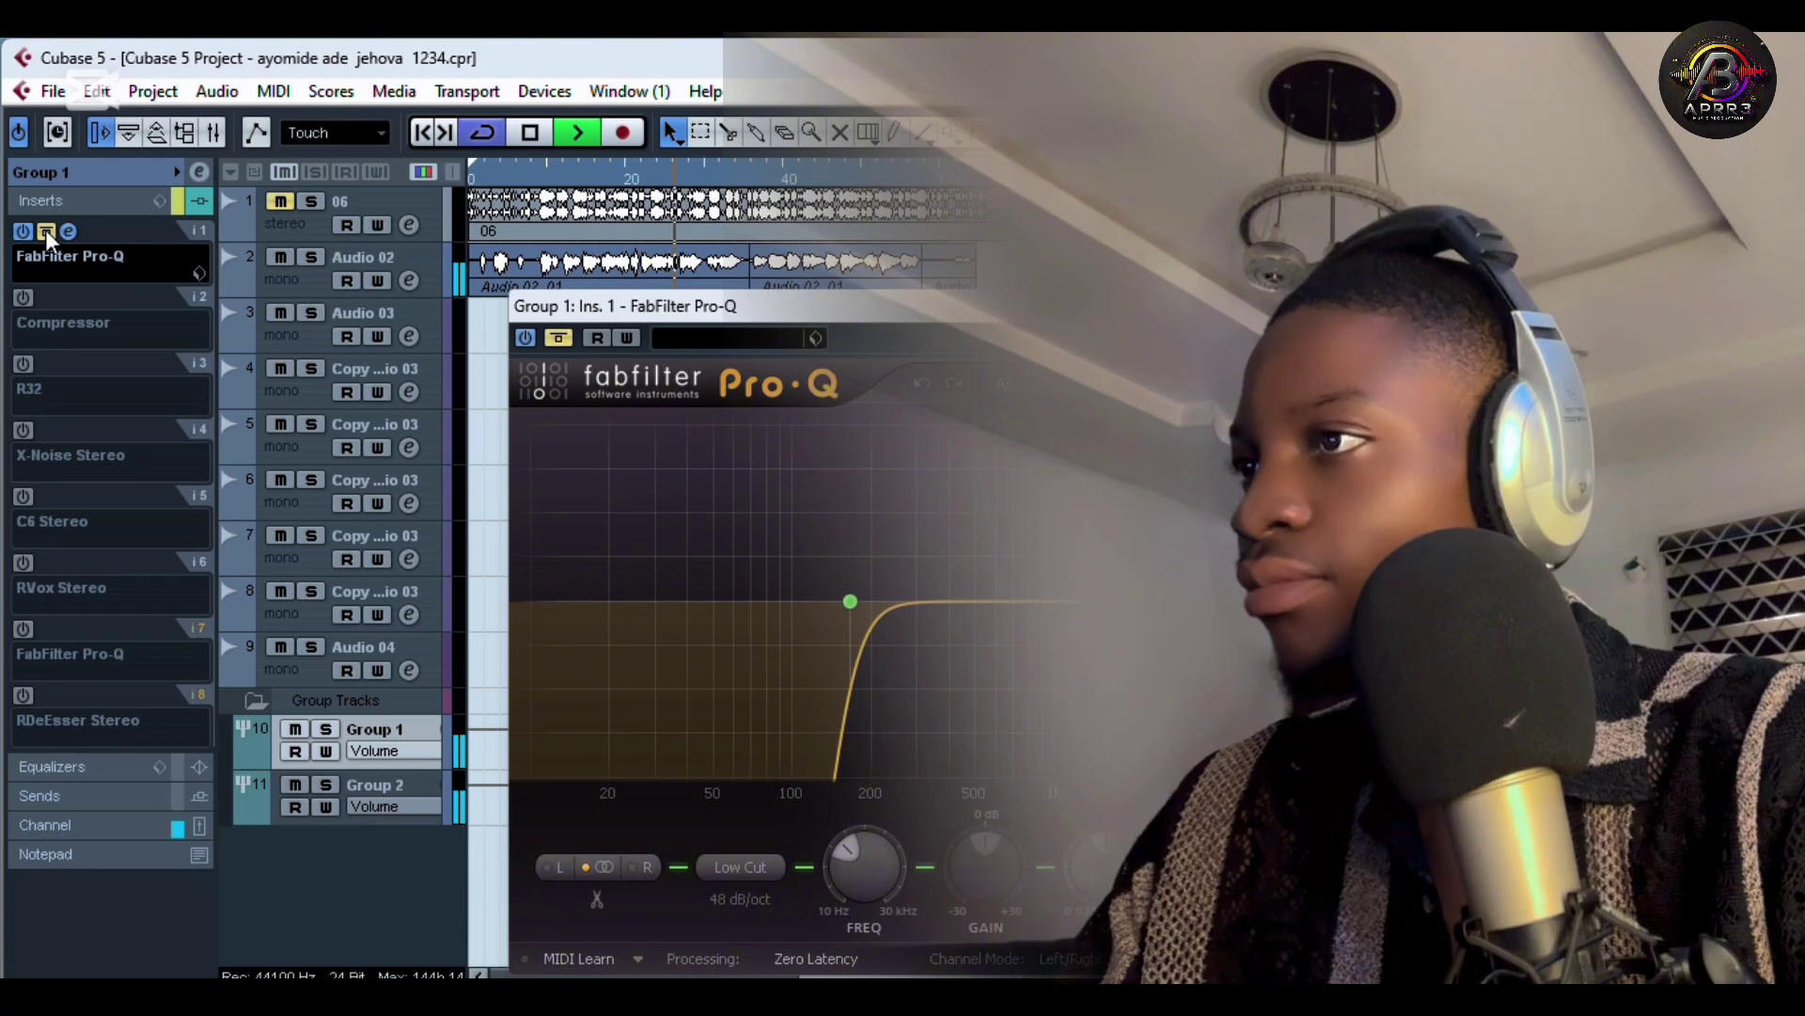
left_click(45, 230)
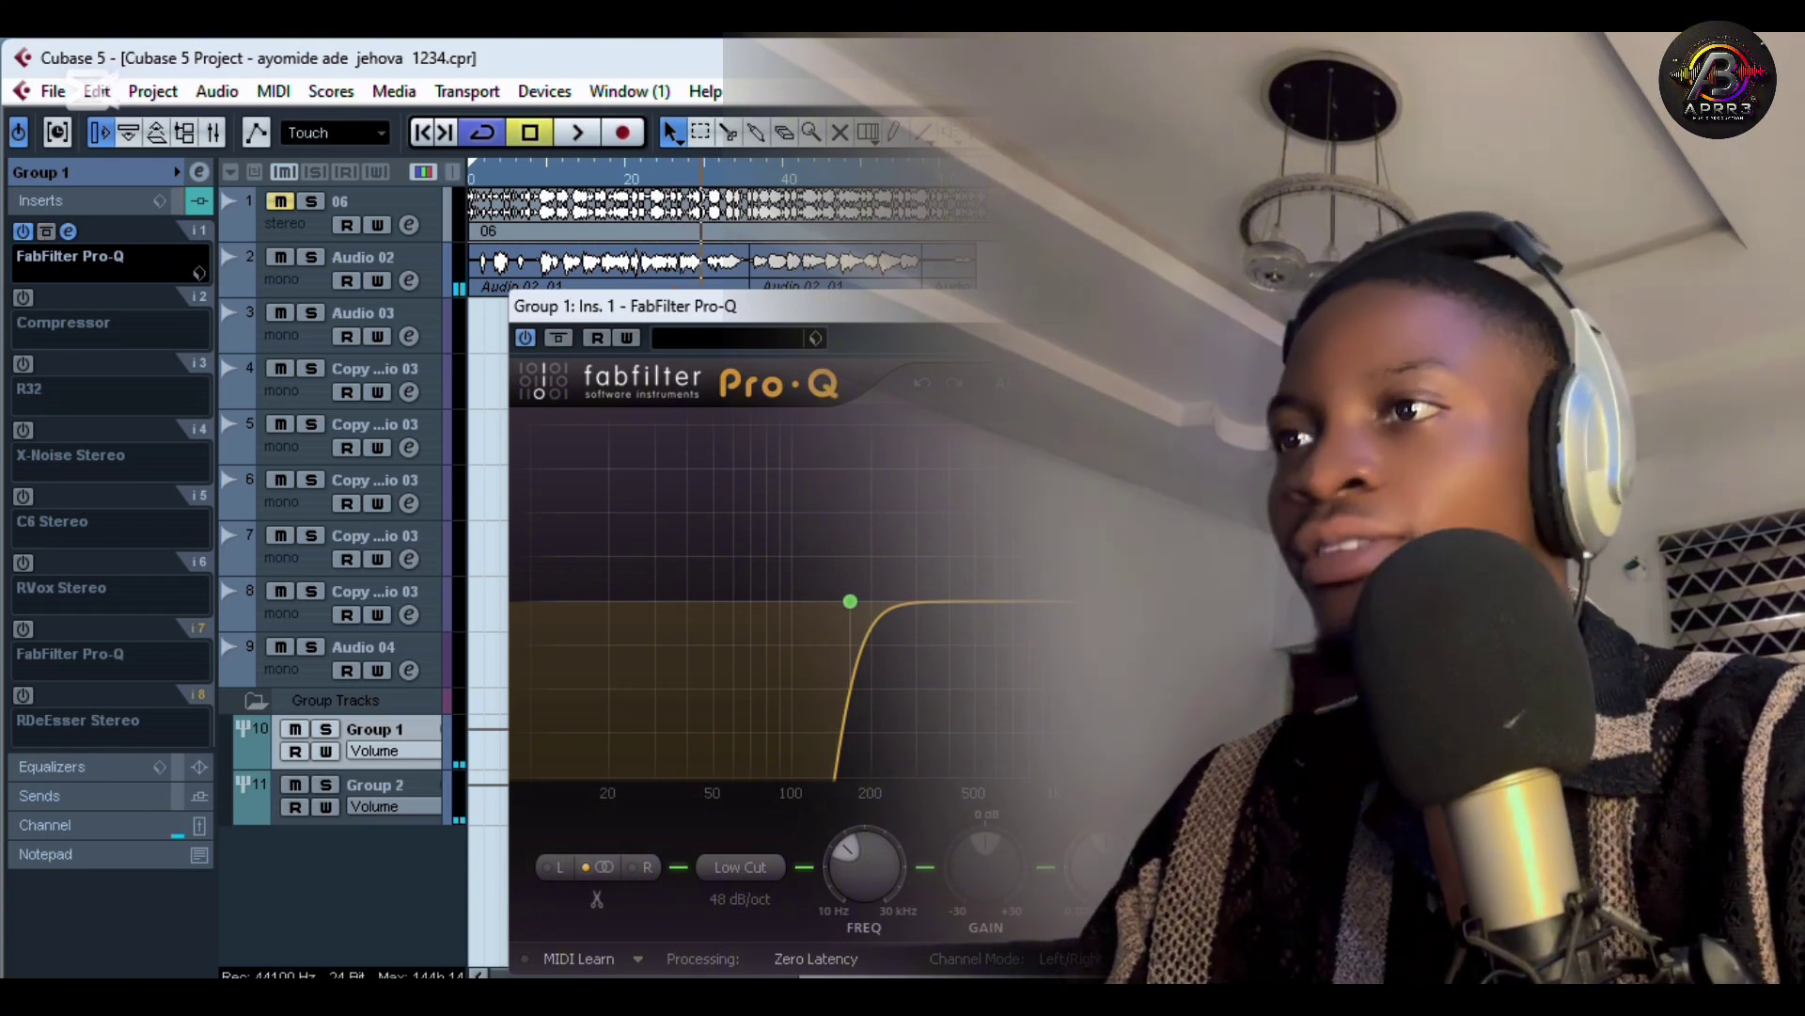
left_click(200, 272)
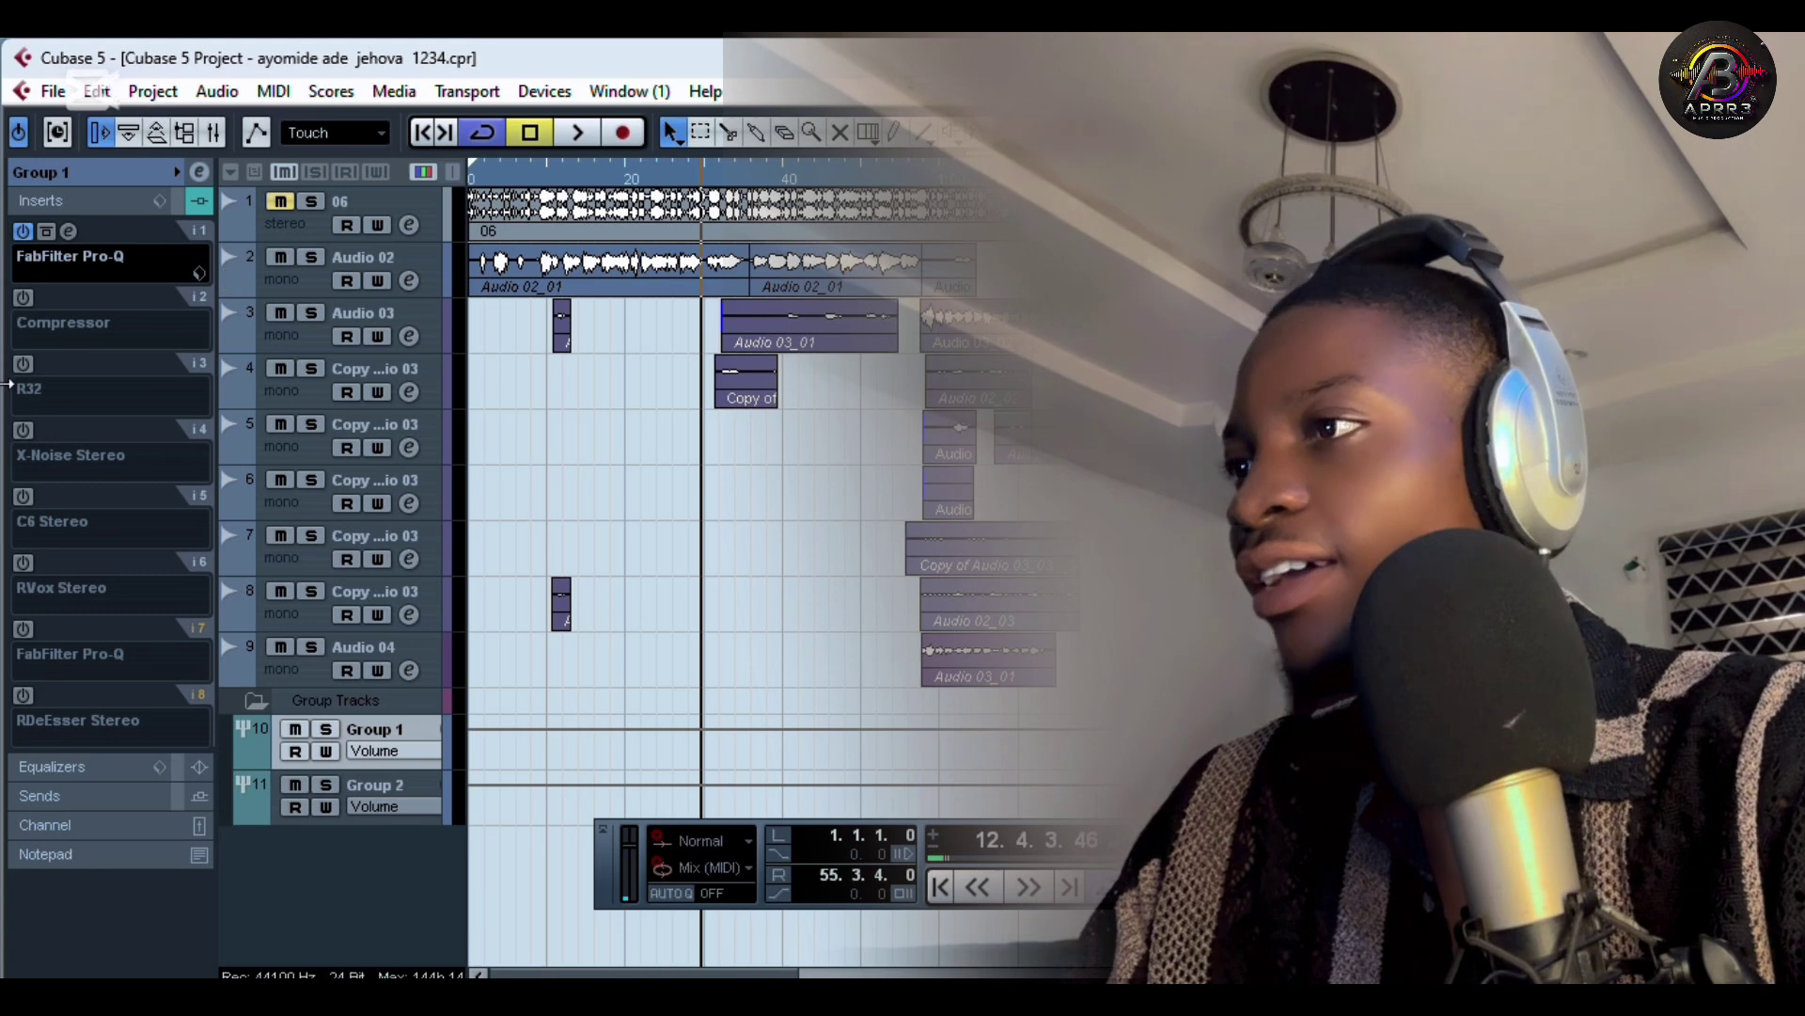
Set the playhead near bar 4, then switch on Group 1's Compressor, open it and play
left_click(526, 199)
left_click(543, 169)
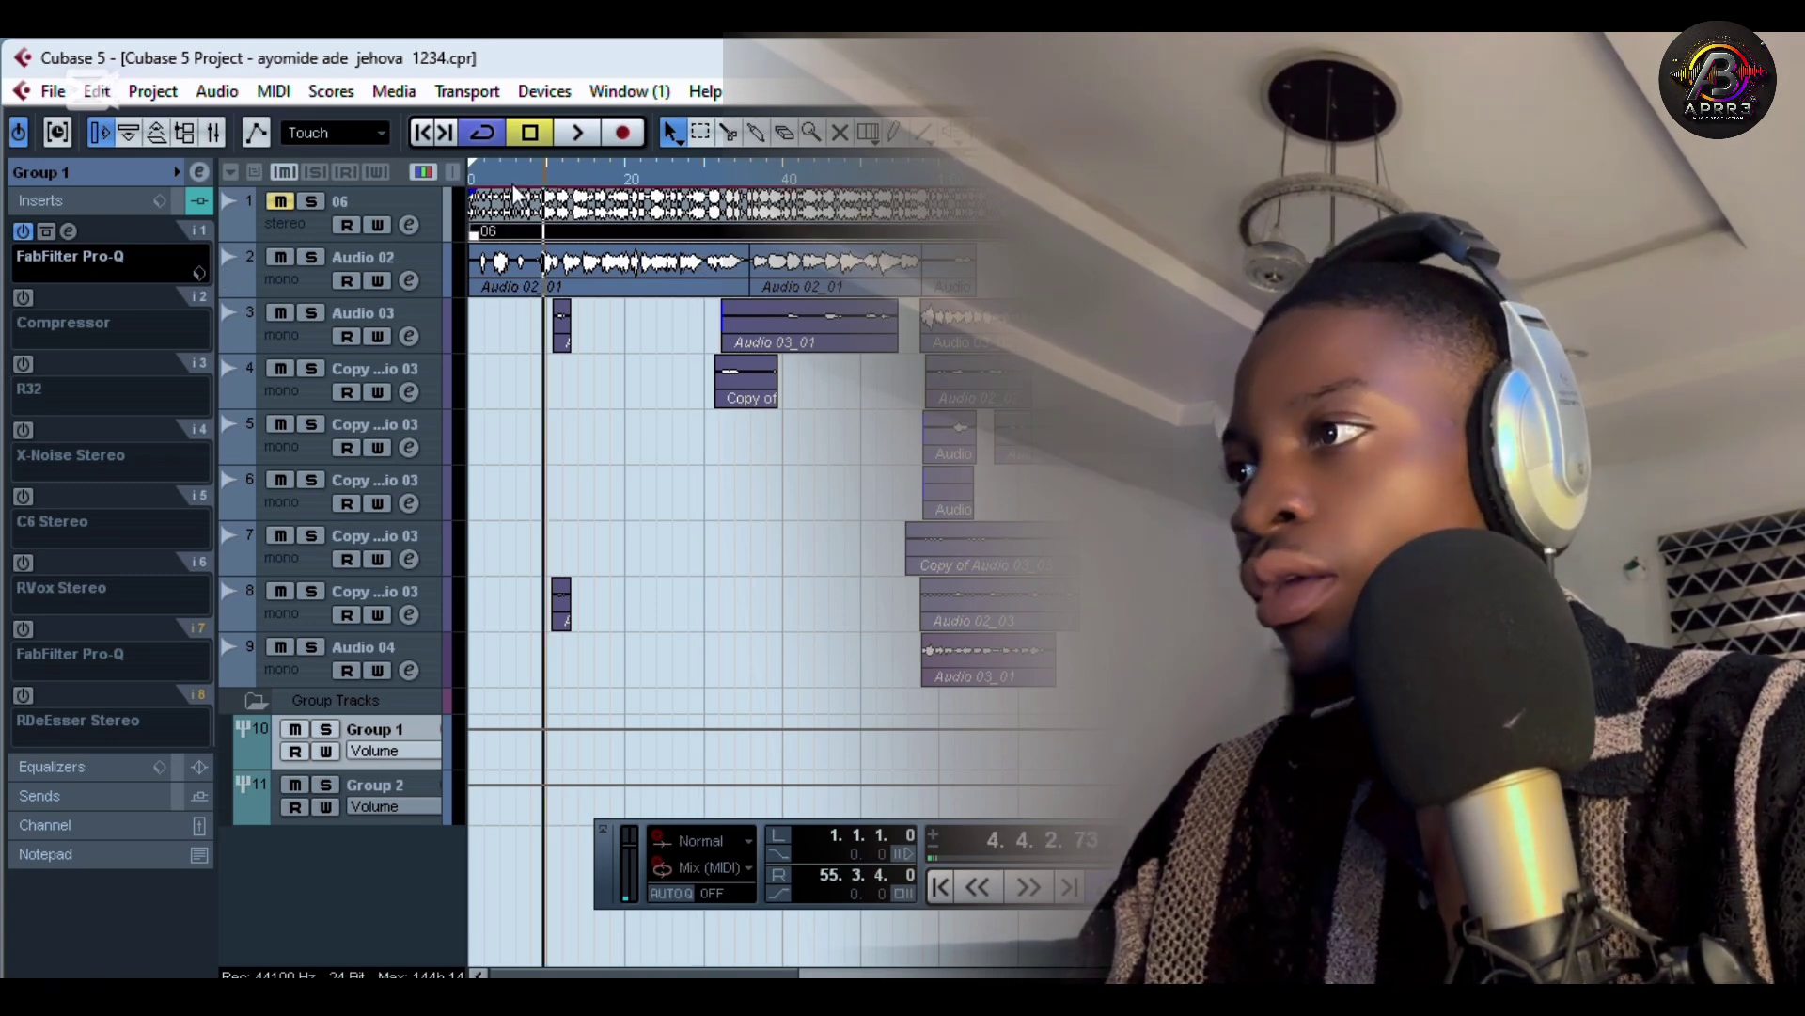
left_click(27, 296)
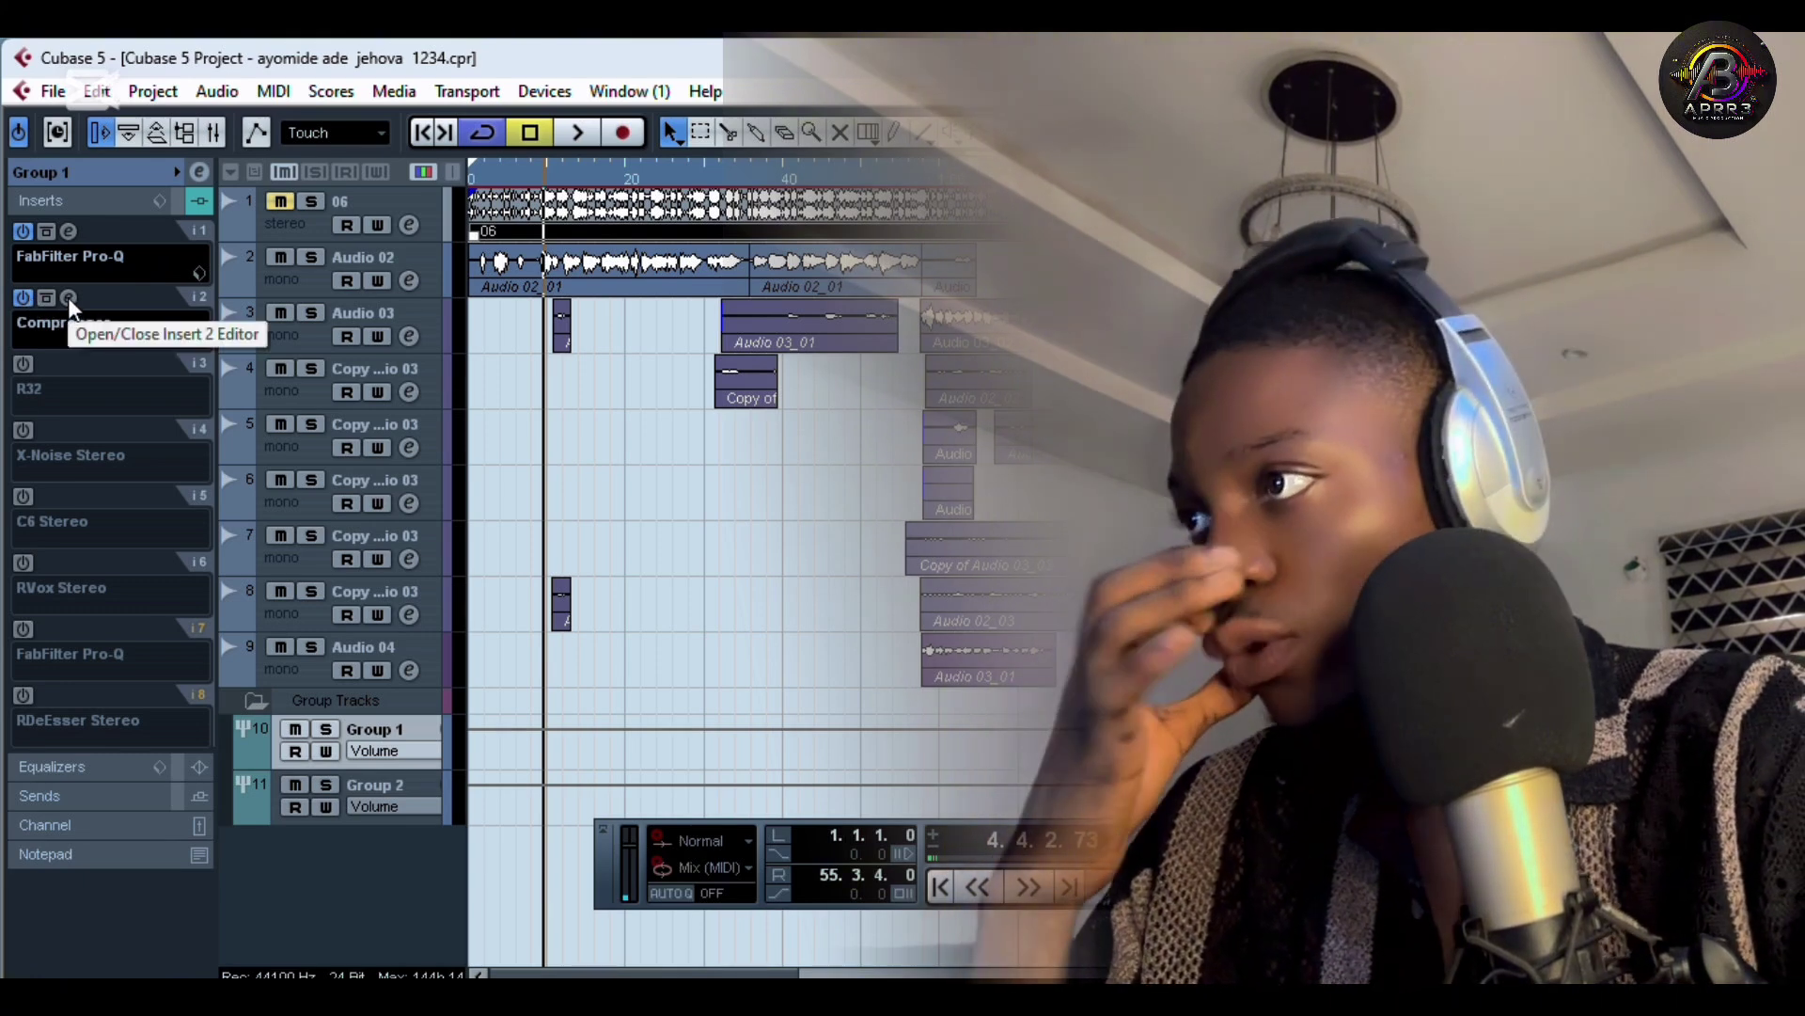
left_click(68, 297)
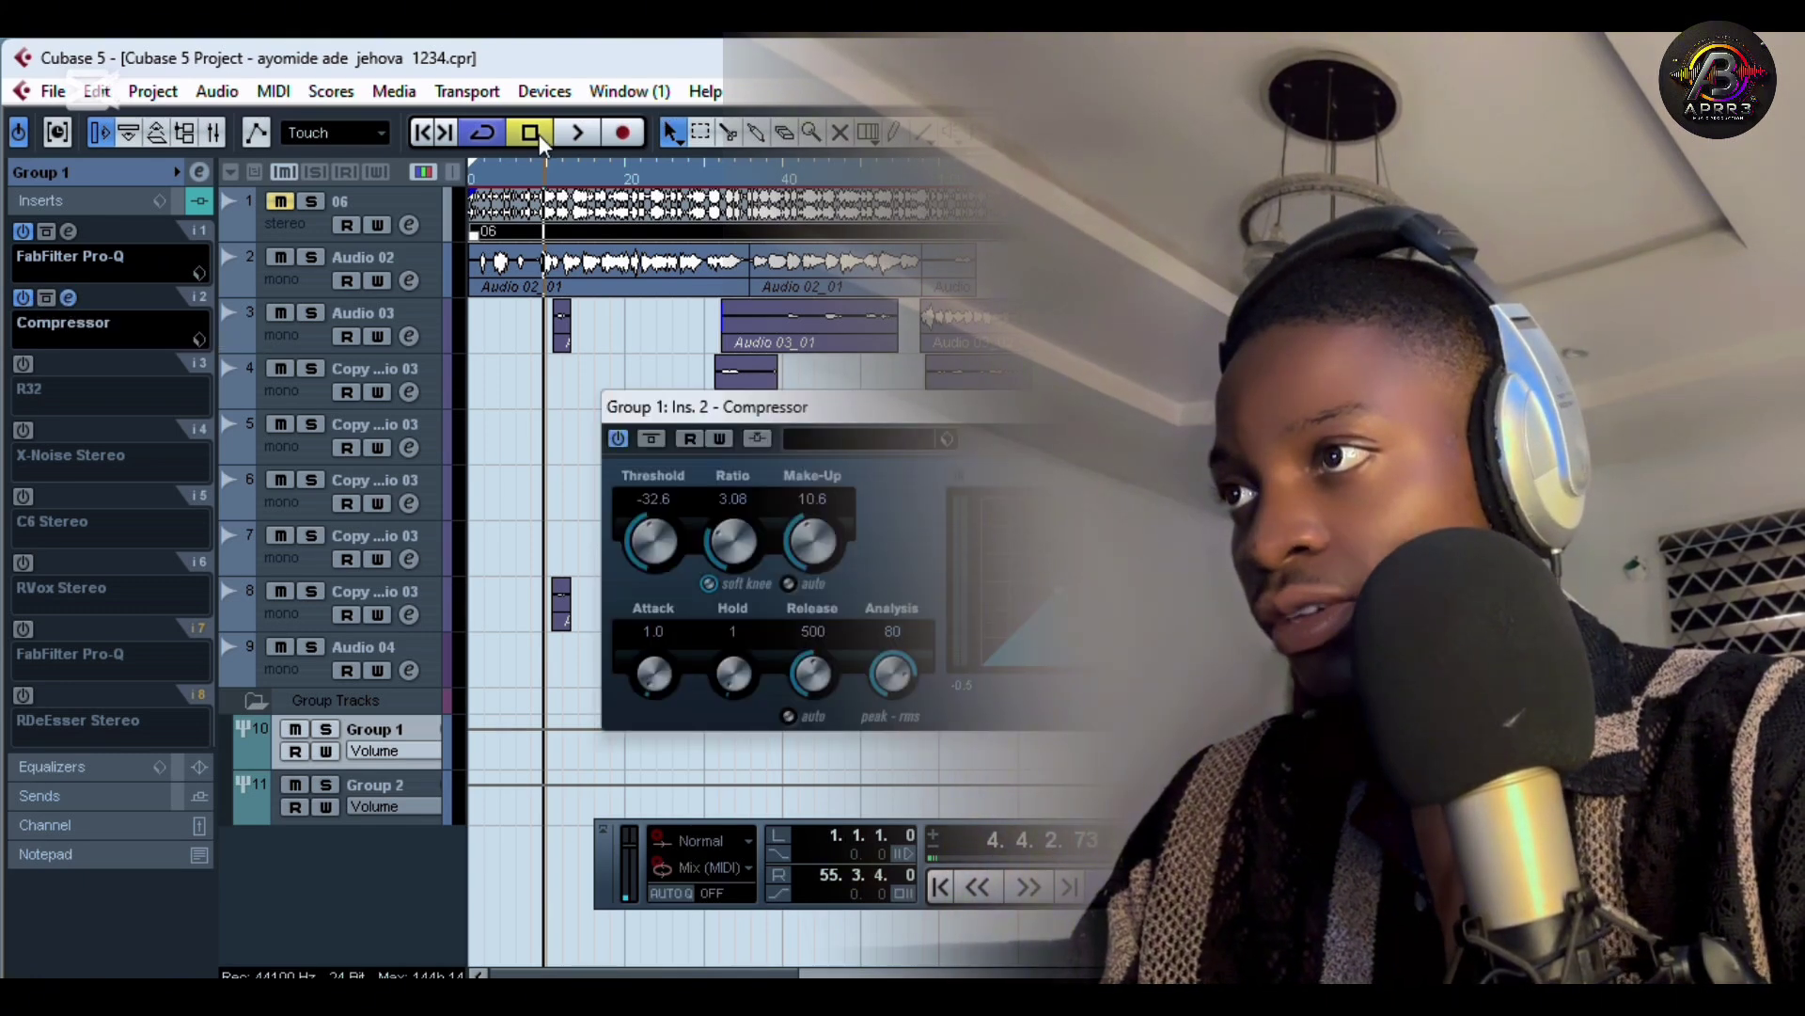
key("space")
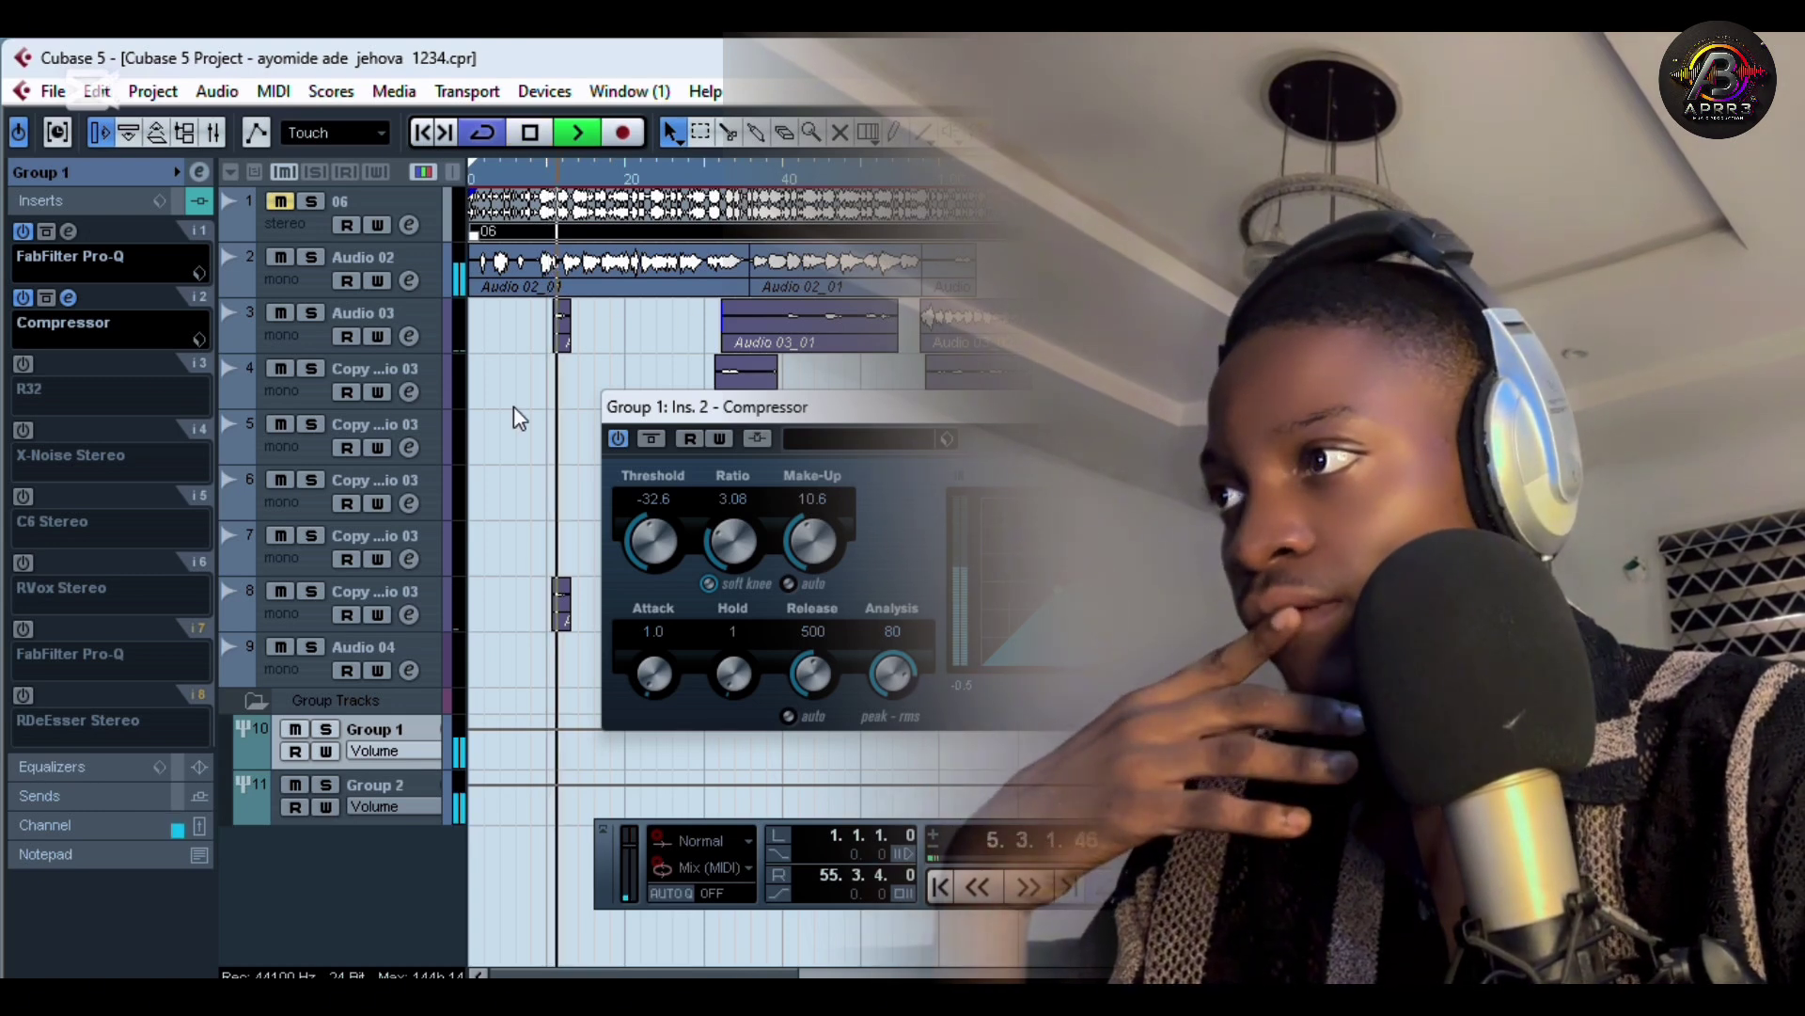
Compare the Compressor (threshold −32.6, ratio 3.08) bypassed and active, then close it and stop
left_click(46, 297)
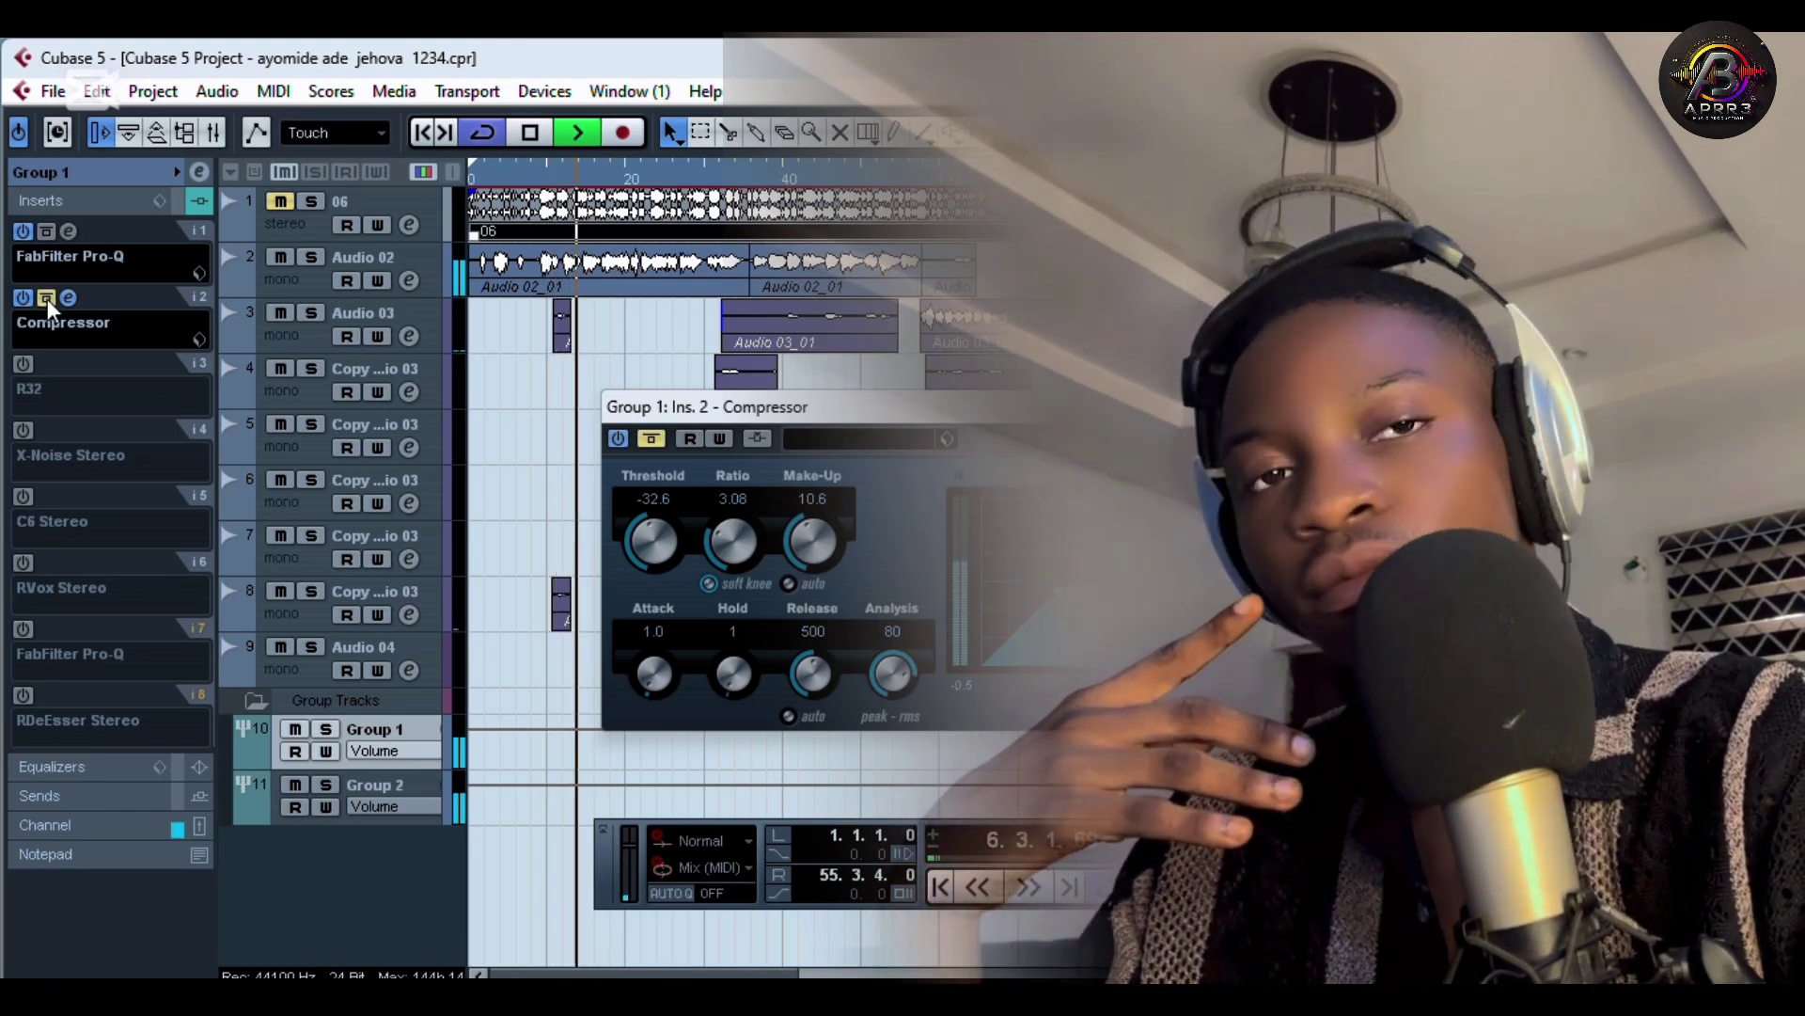
left_click(46, 297)
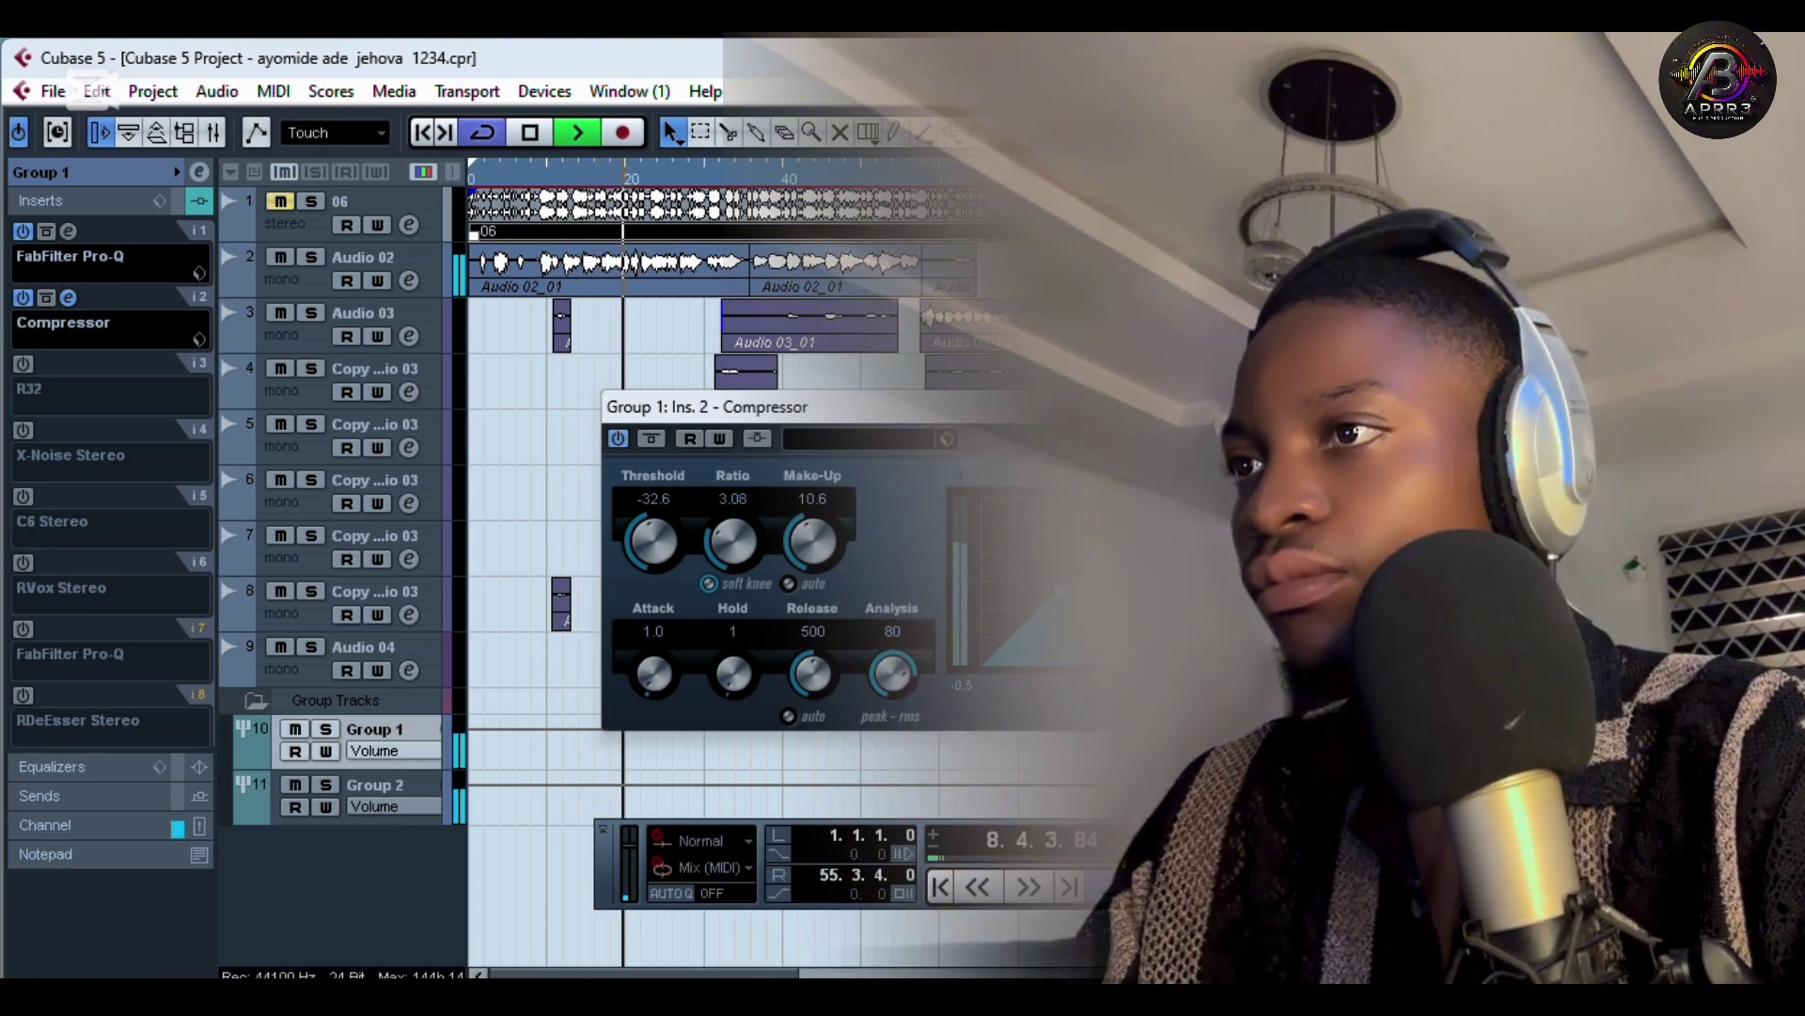
key("ctrl+w")
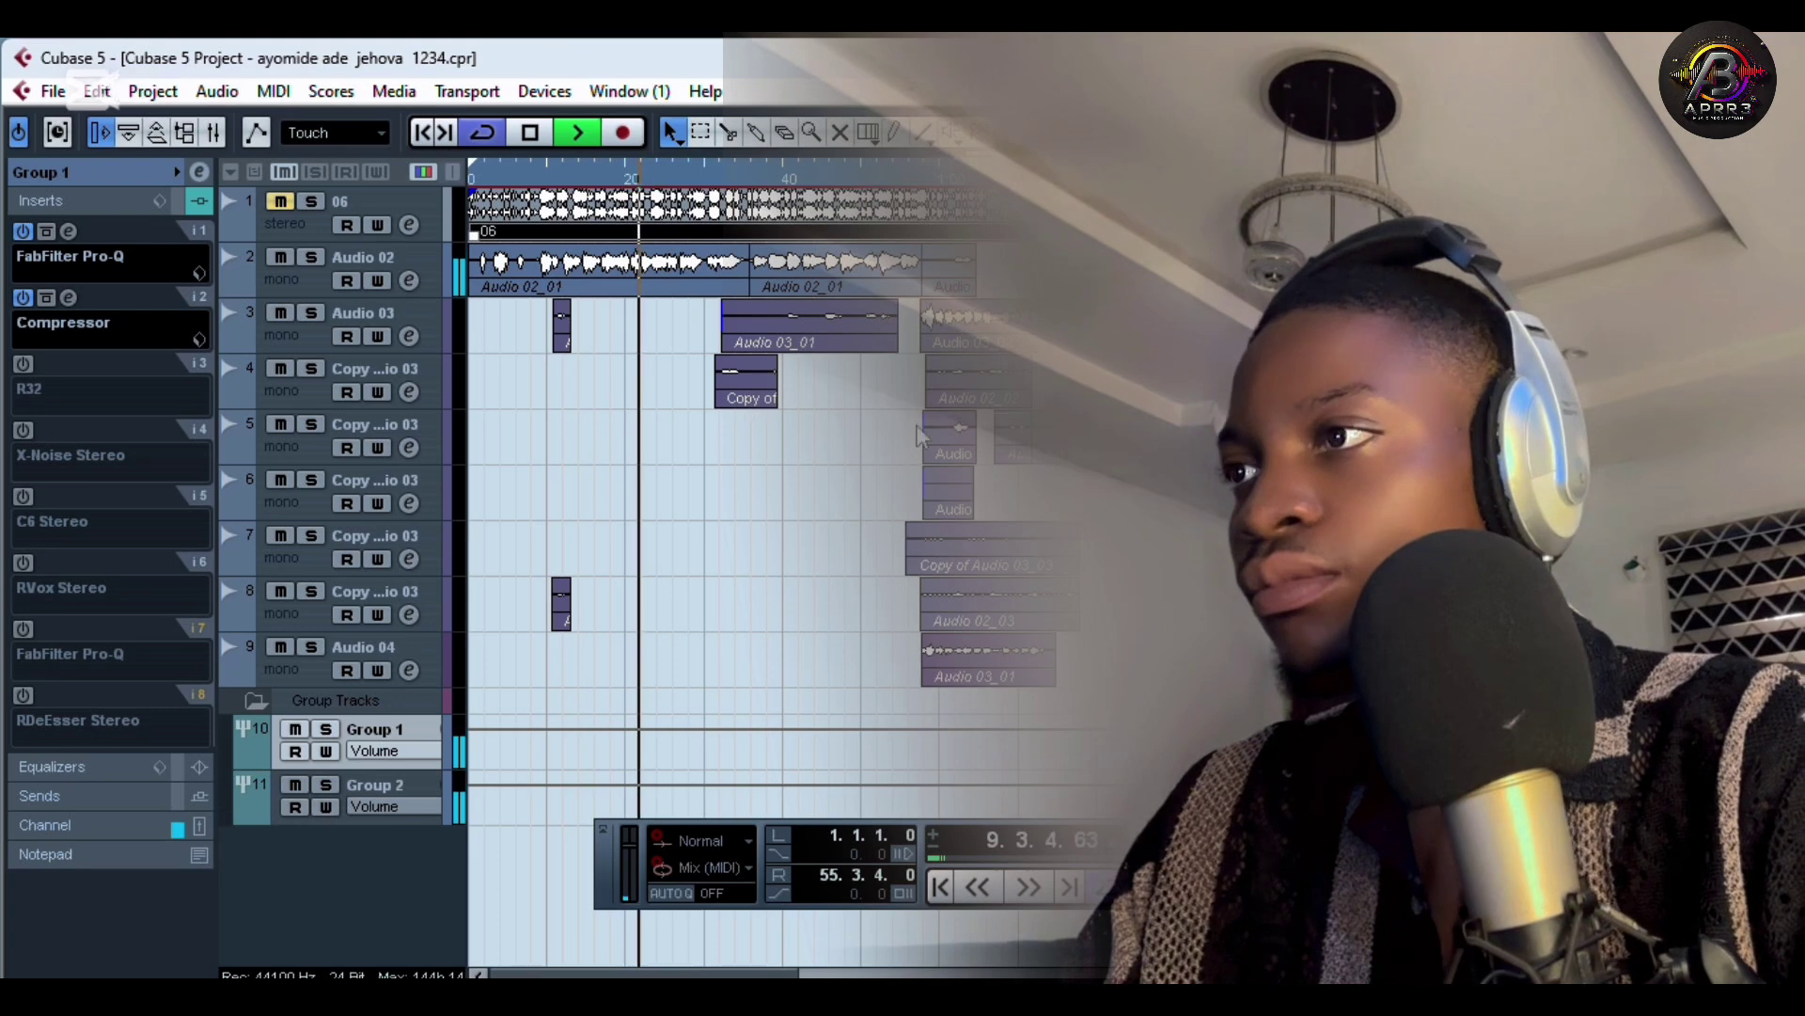
key("space")
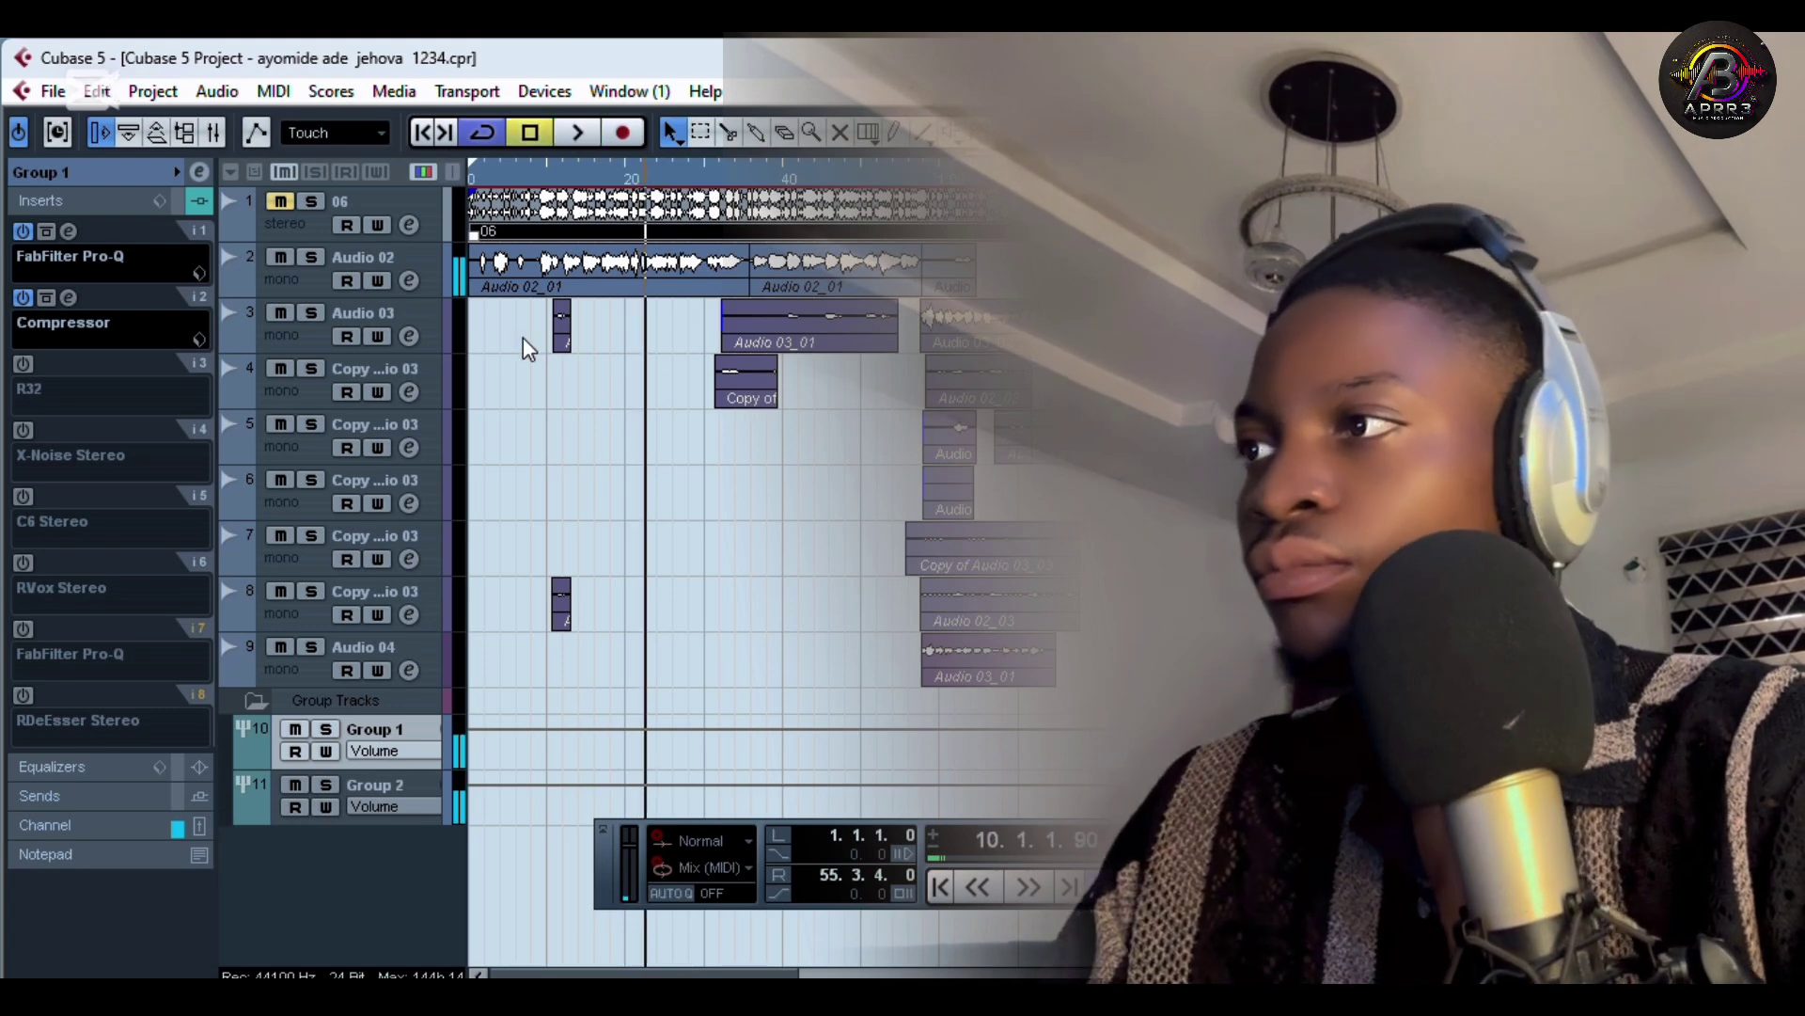
On Audio 02, switch on and open the StereoDelay (1/4, feedback 20.0, mix 5.0) and play from bar 4
left_click(438, 251)
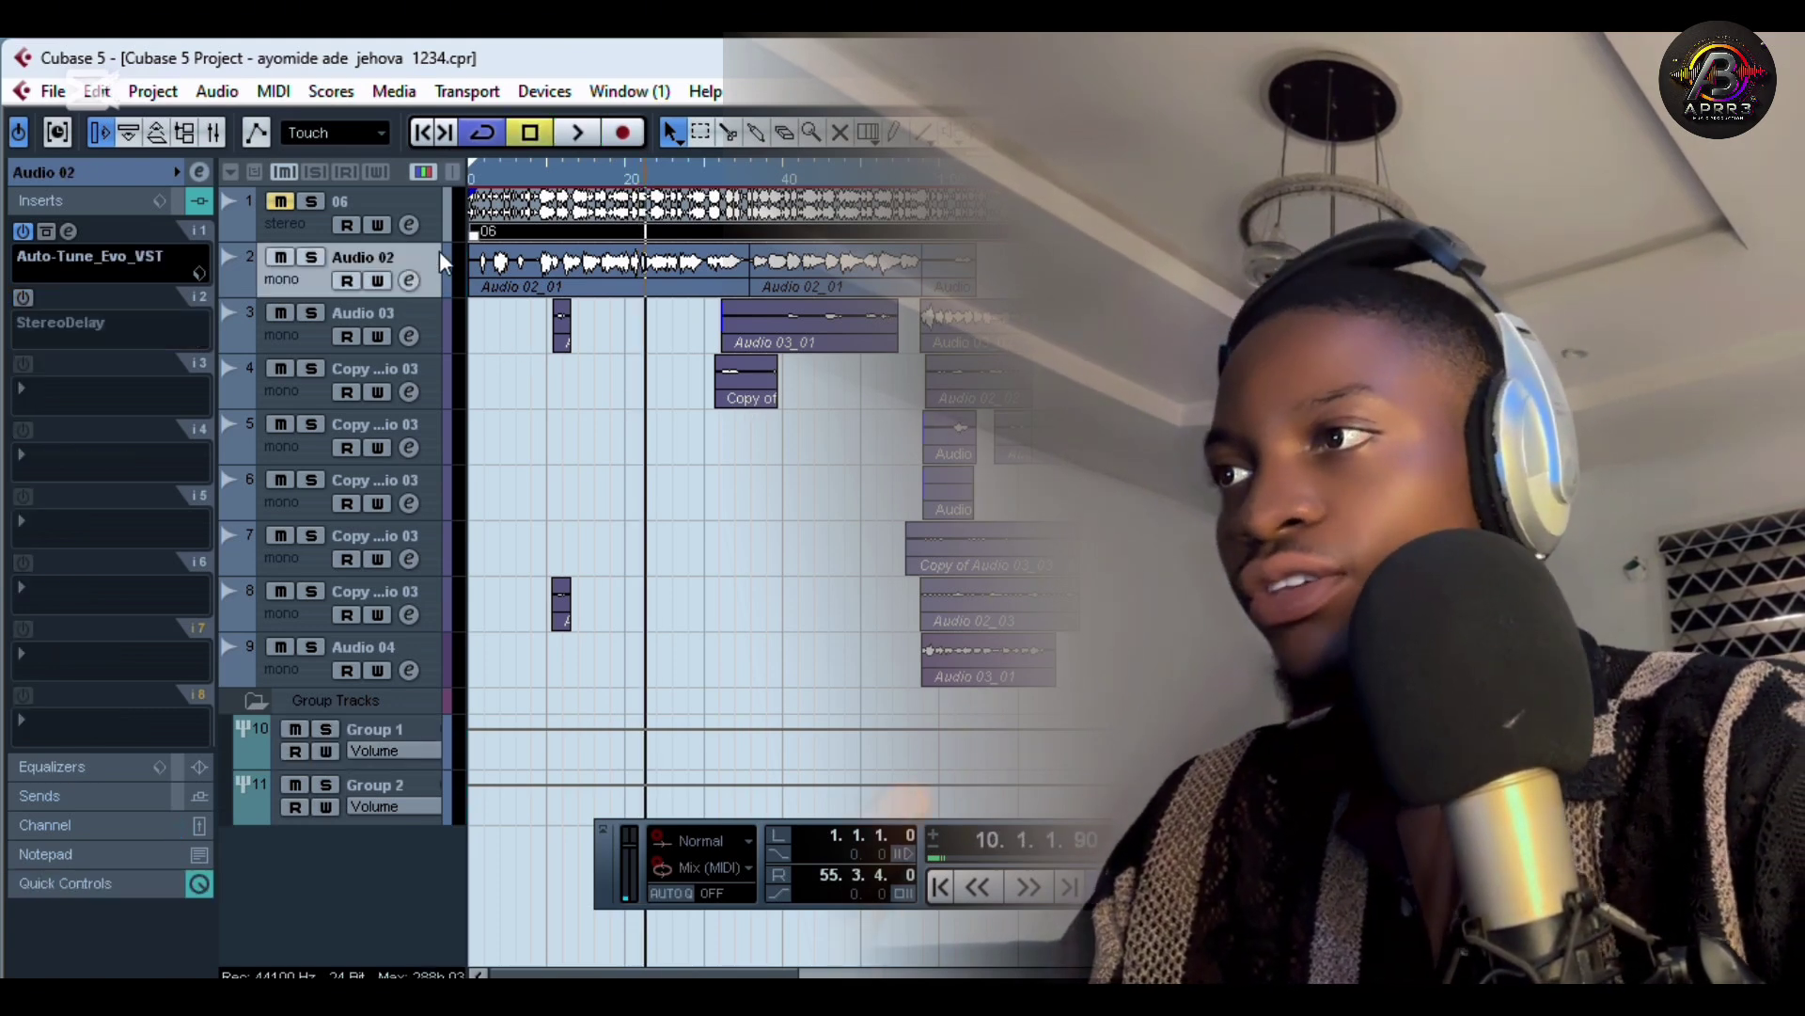
left_click(21, 299)
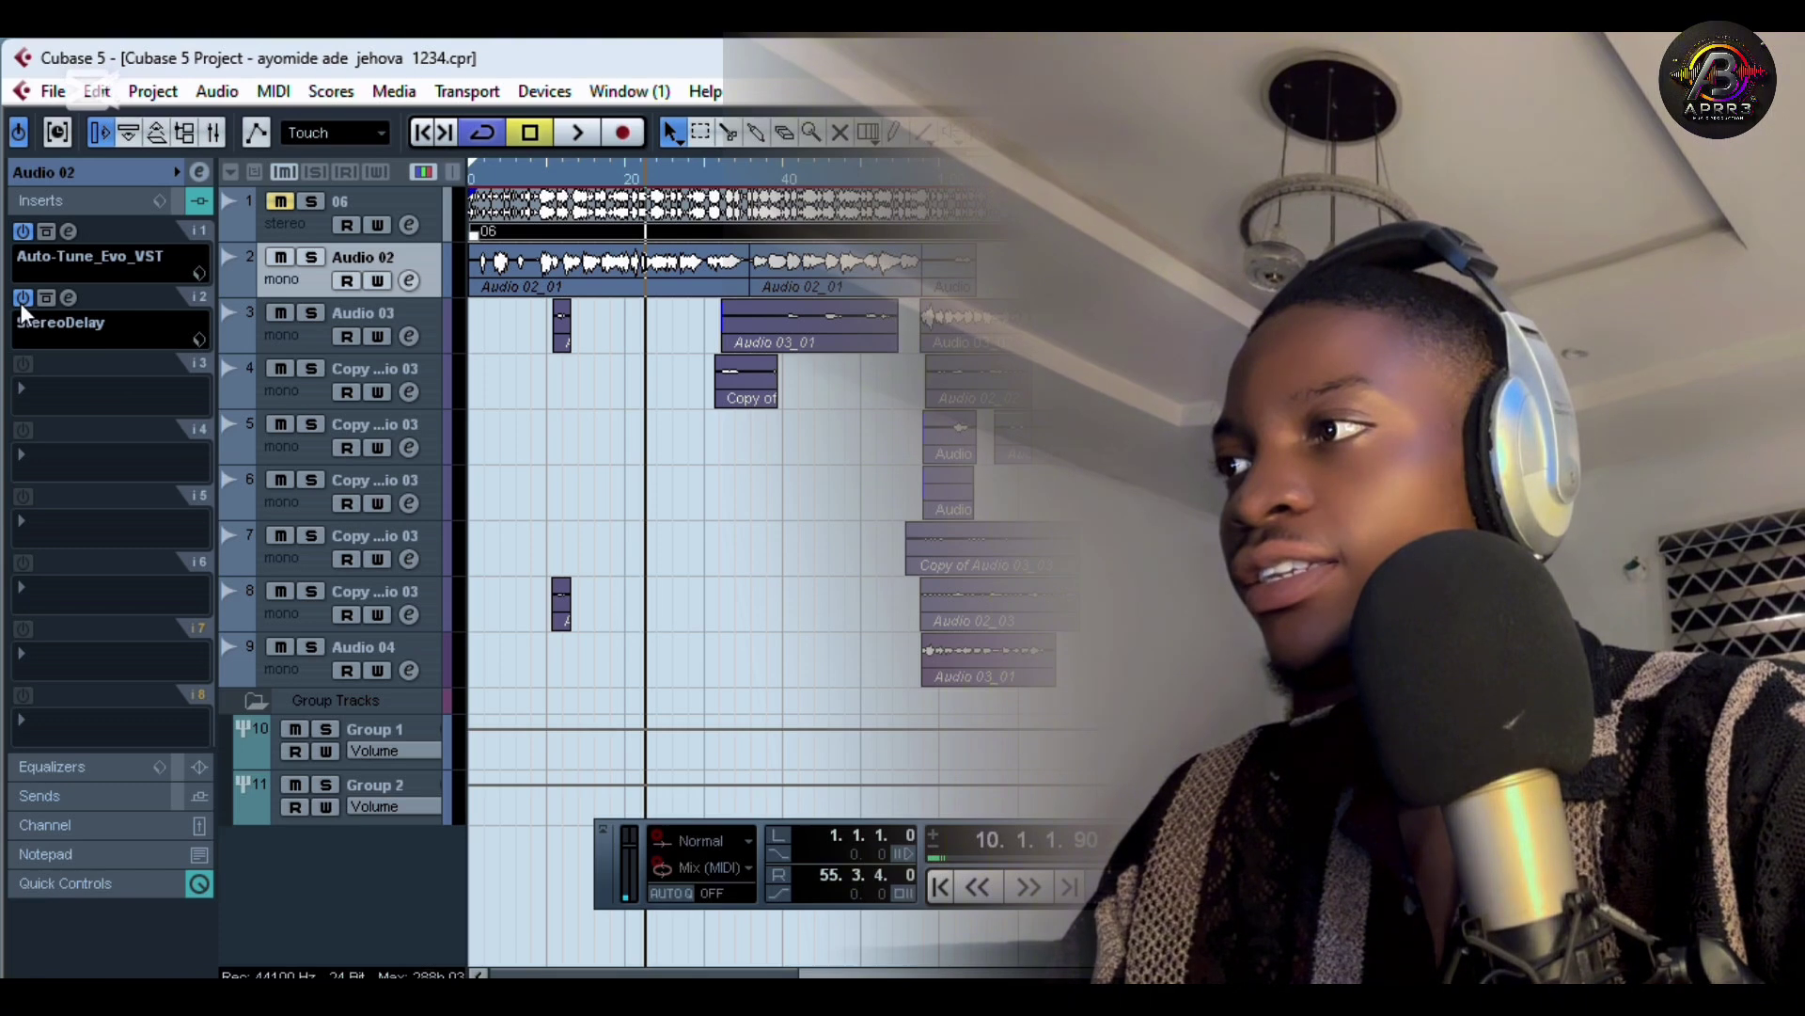
left_click(75, 295)
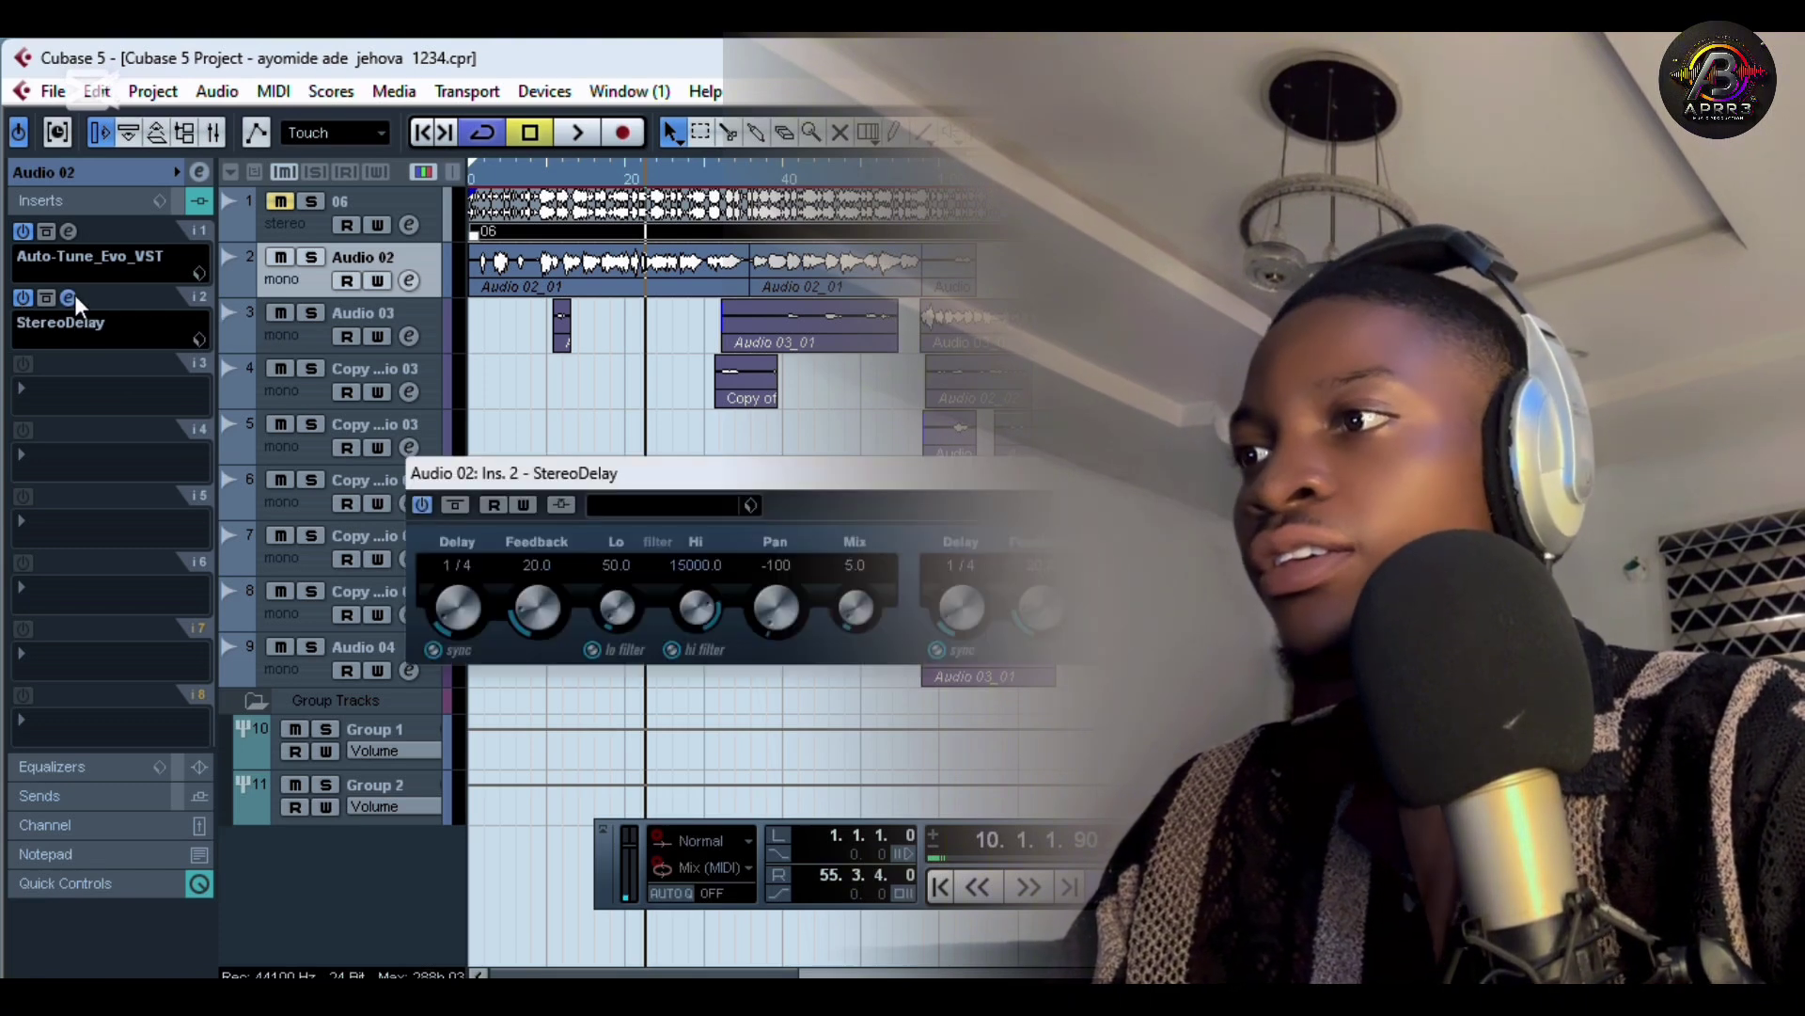
left_click(542, 179)
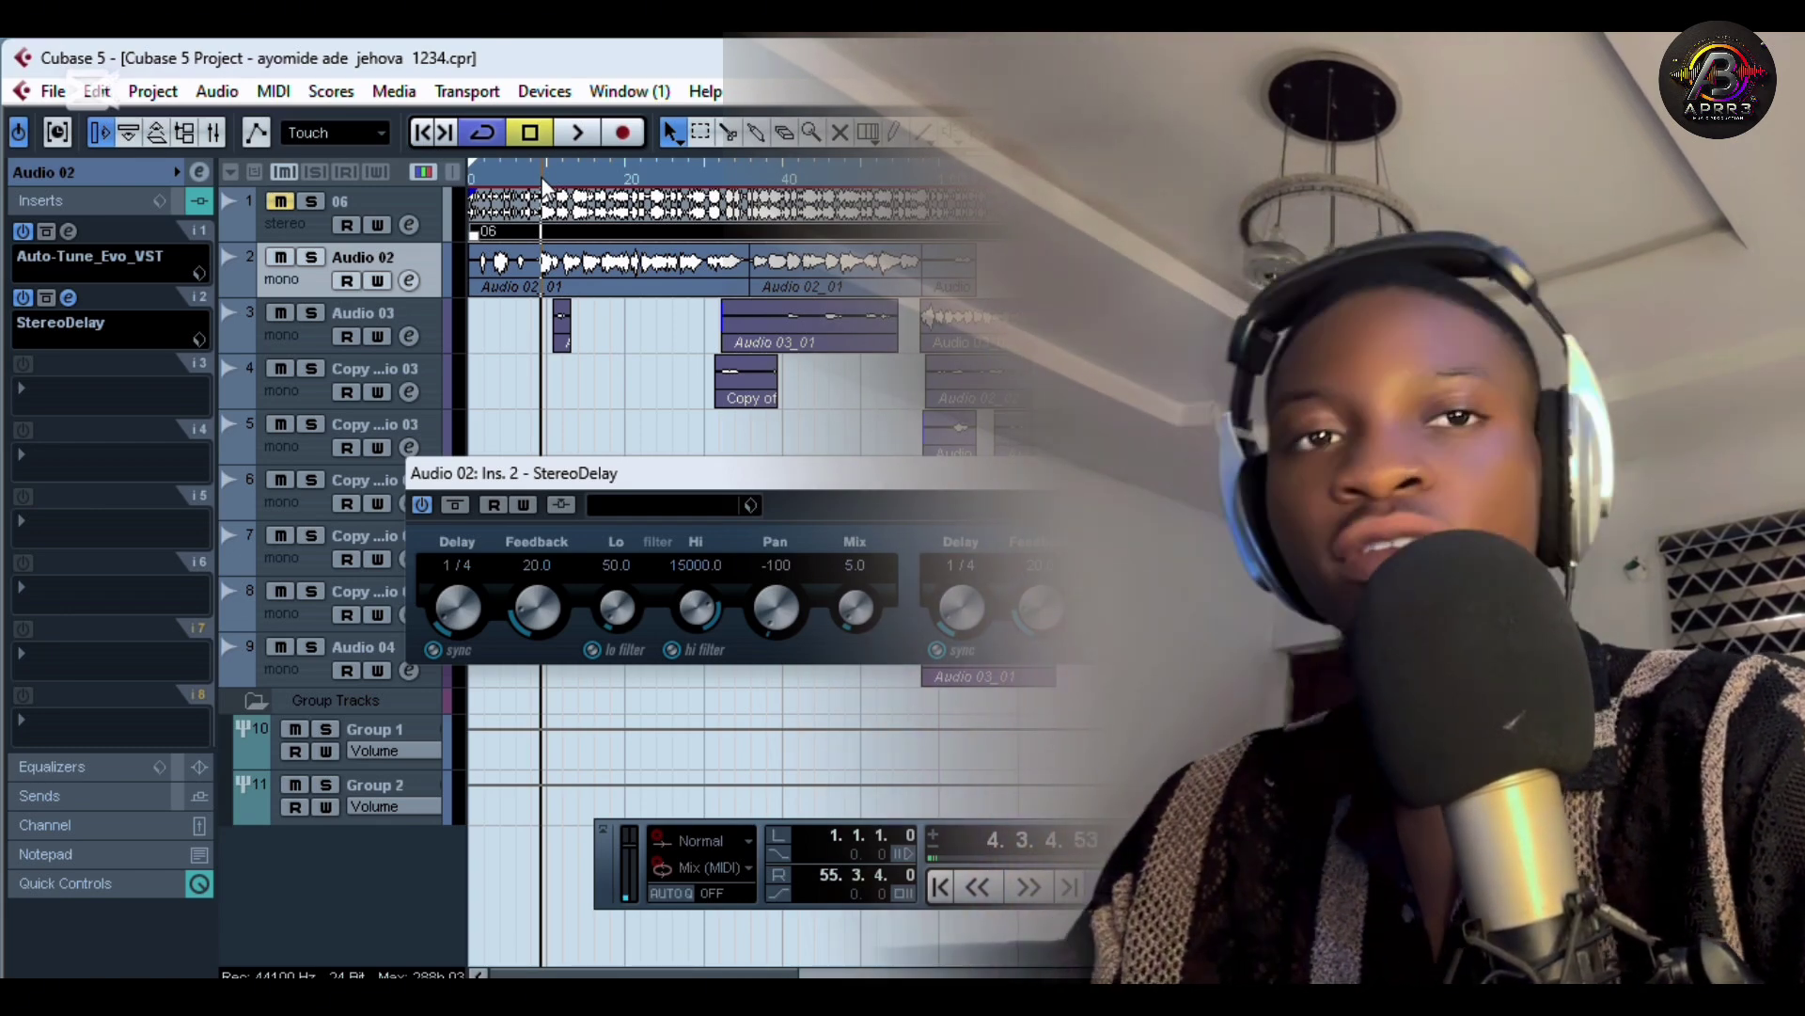
key("space")
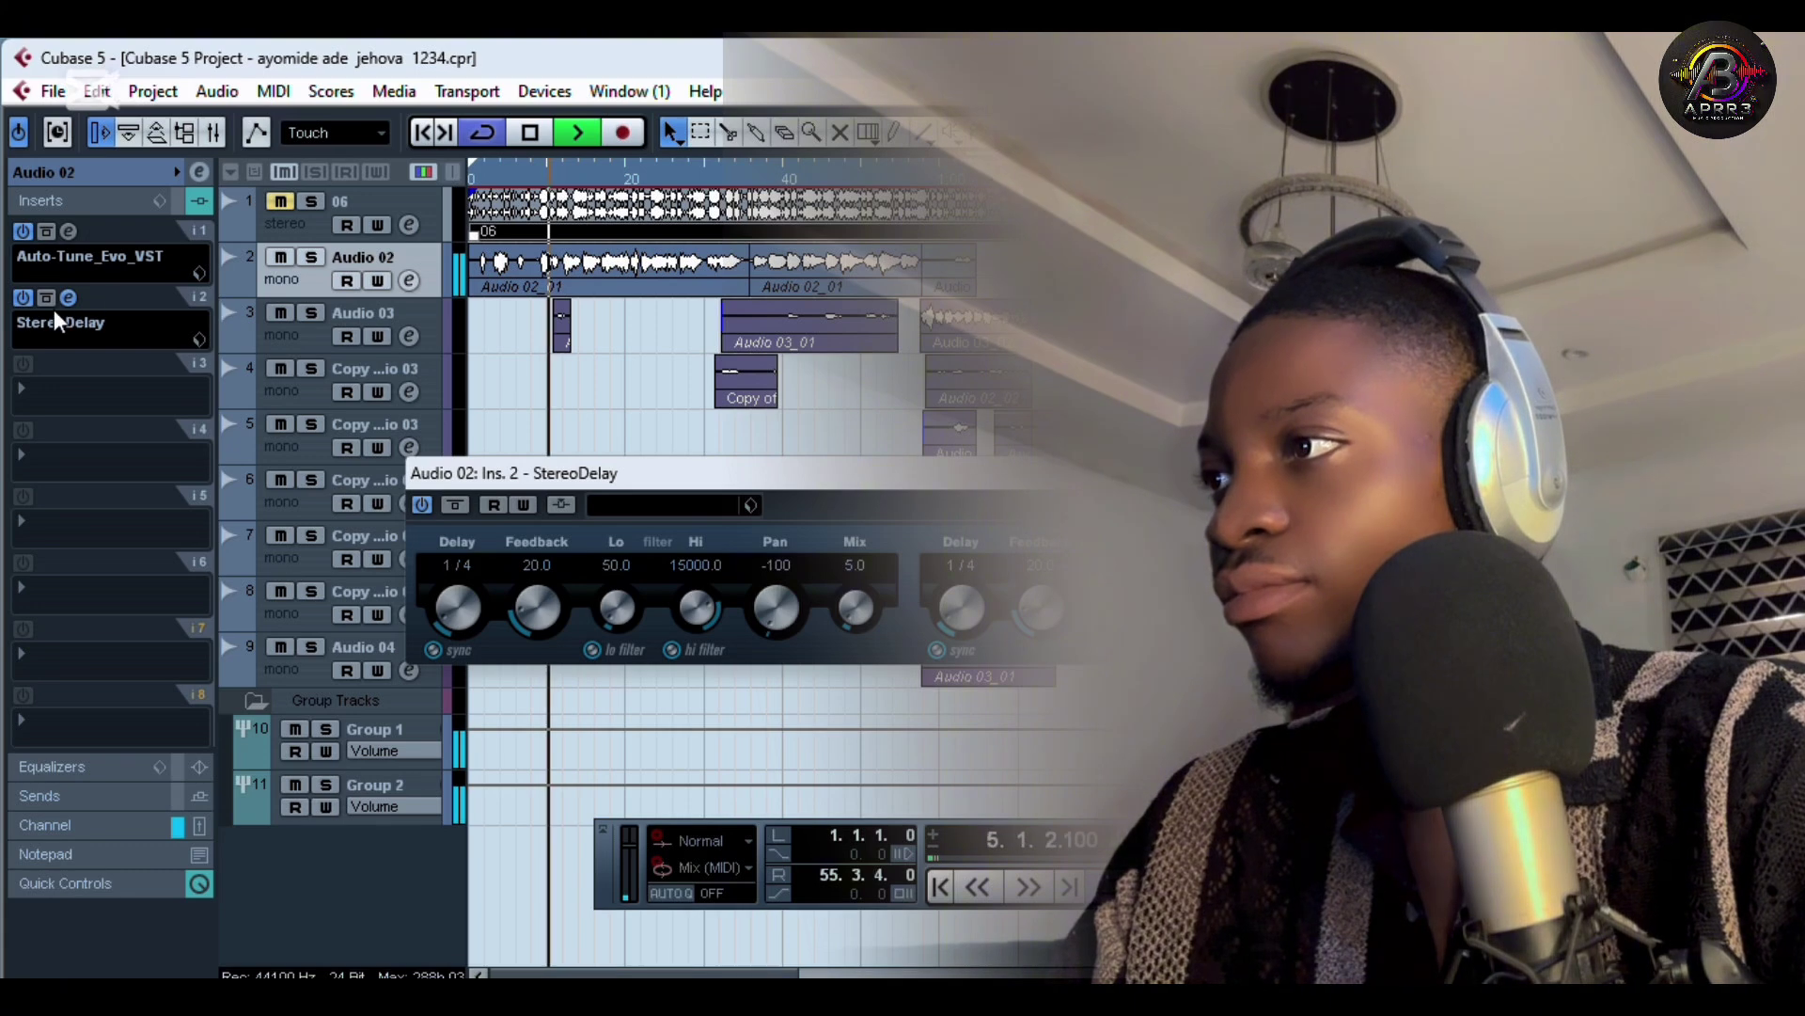
Compare the StereoDelay bypassed and active, then close its editor and stop playback
left_click(45, 298)
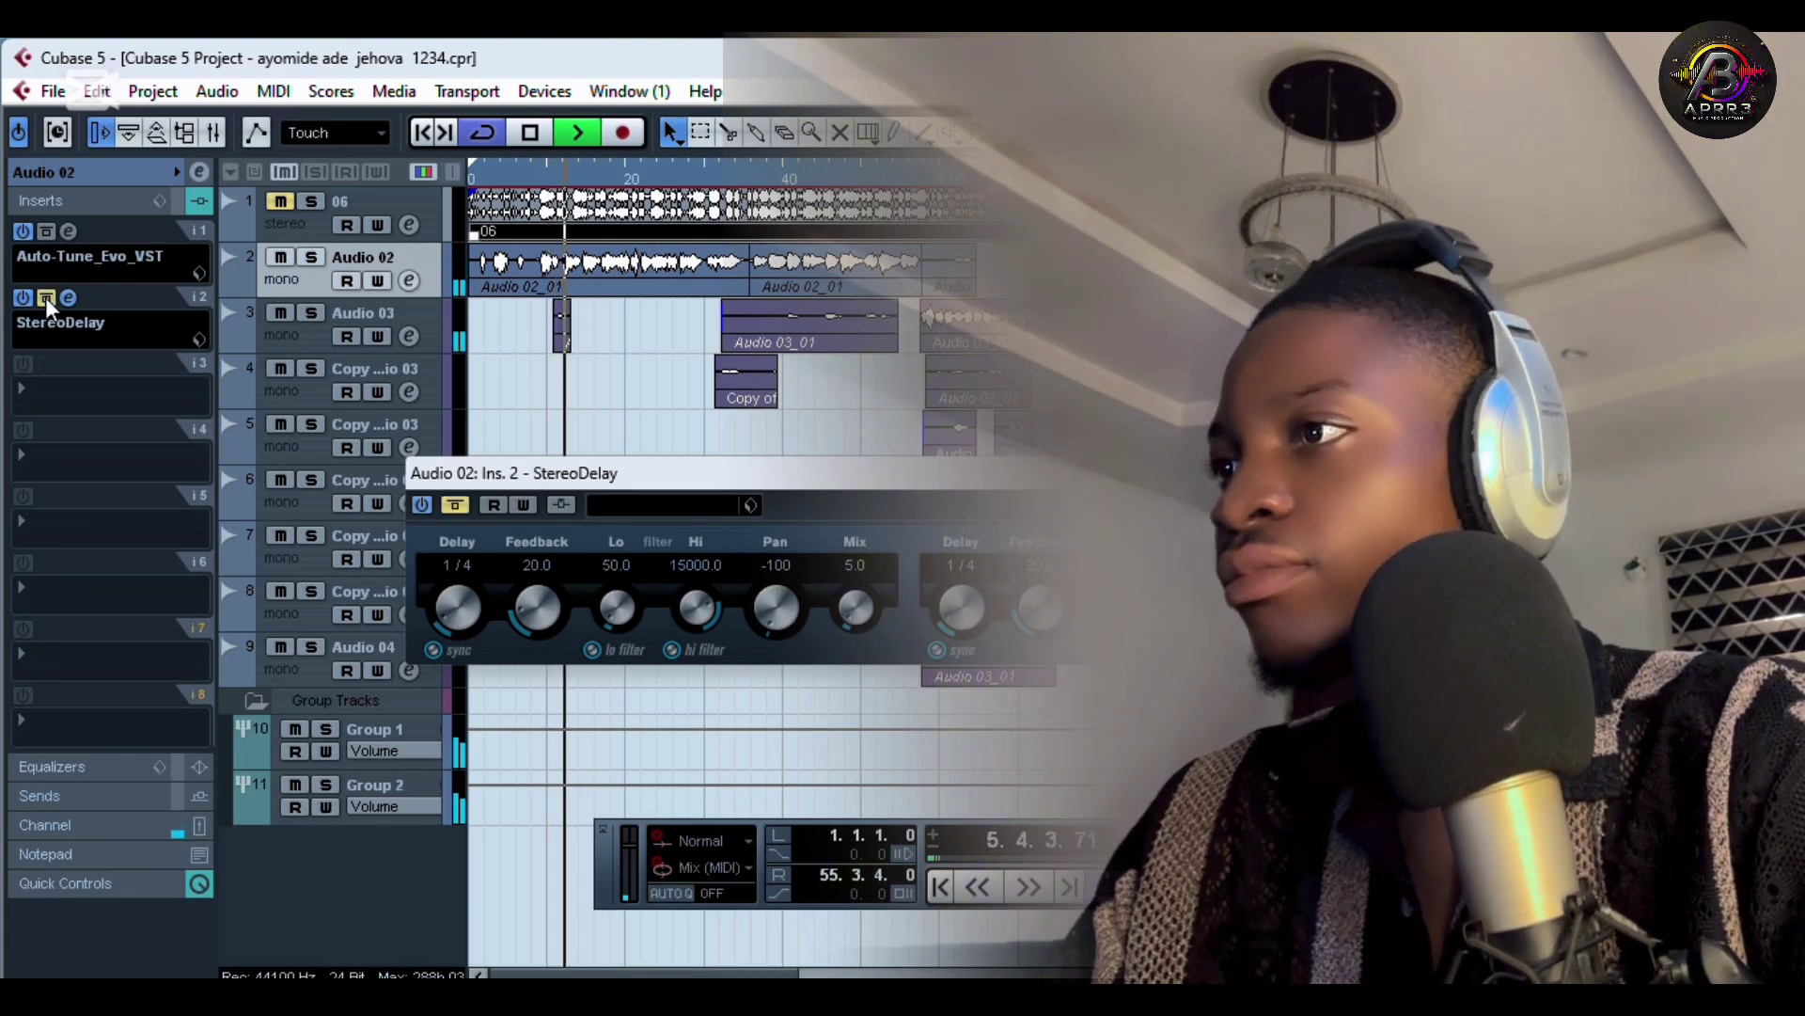
left_click(45, 297)
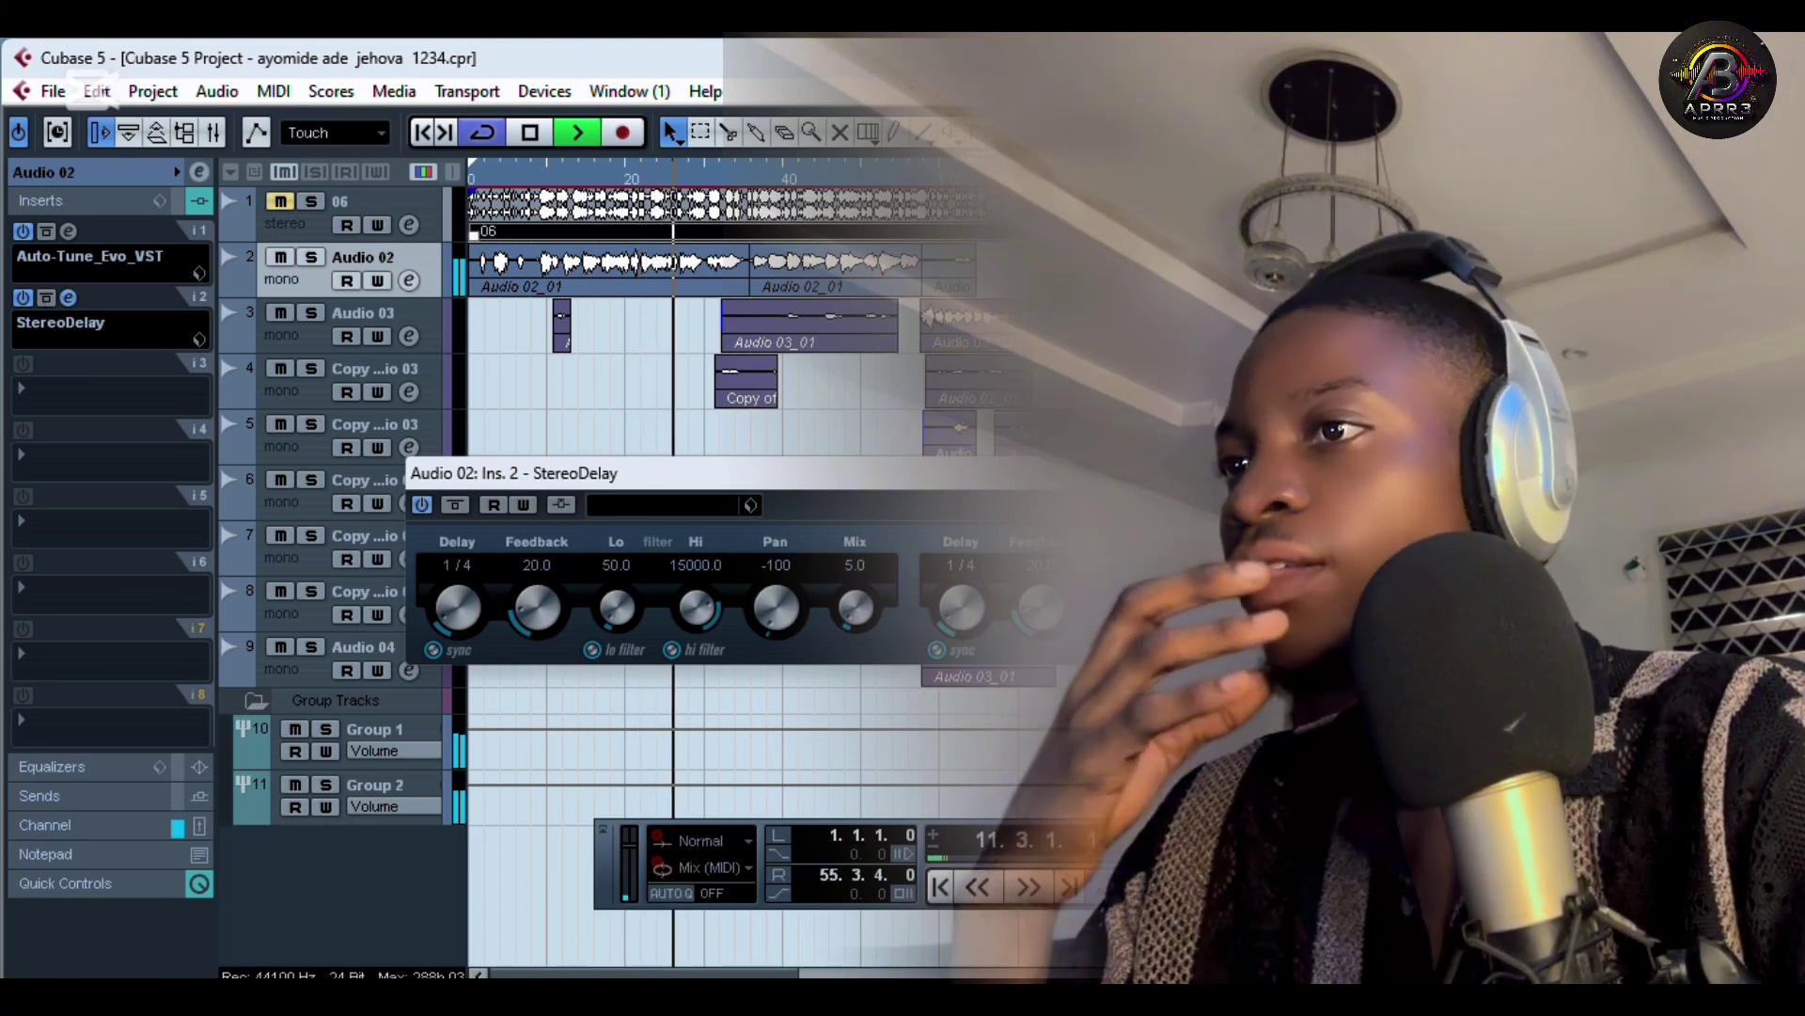
key("Escape")
key("space")
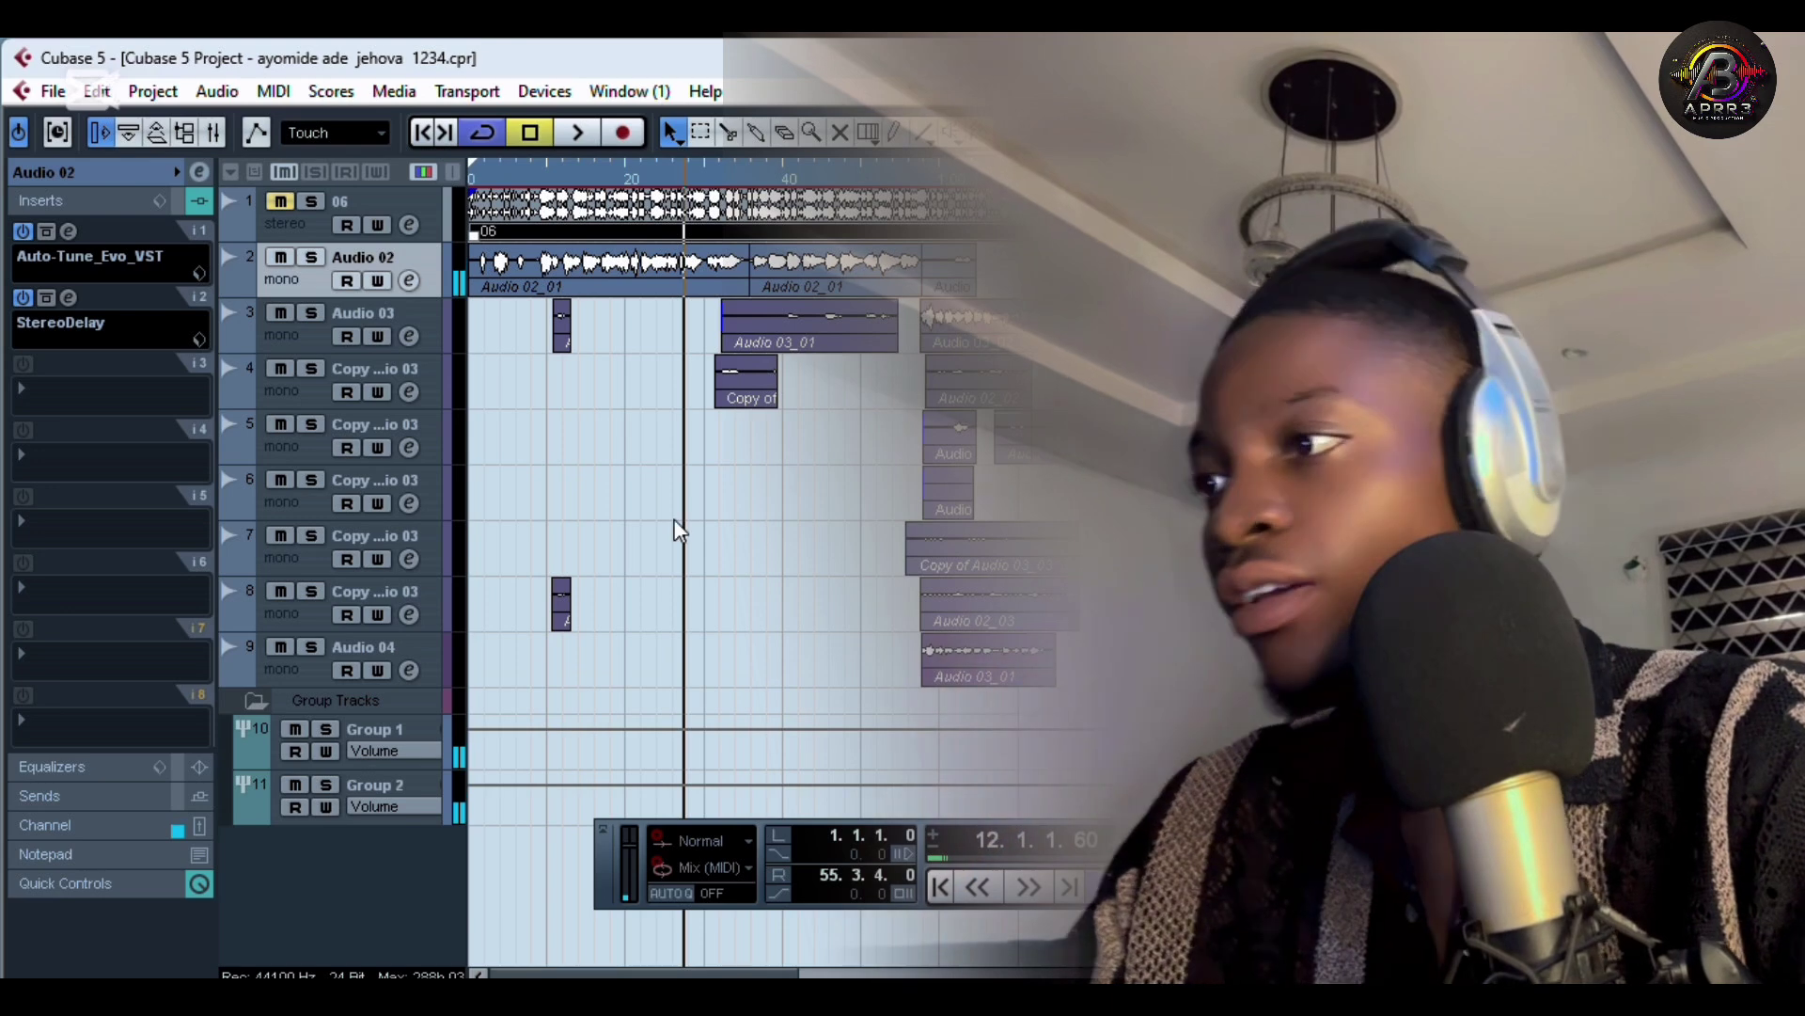
On Group 1, switch on and open the R32 reverb (39.1 ms predelay, 79% room) and replay from an earlier bar
left_click(384, 725)
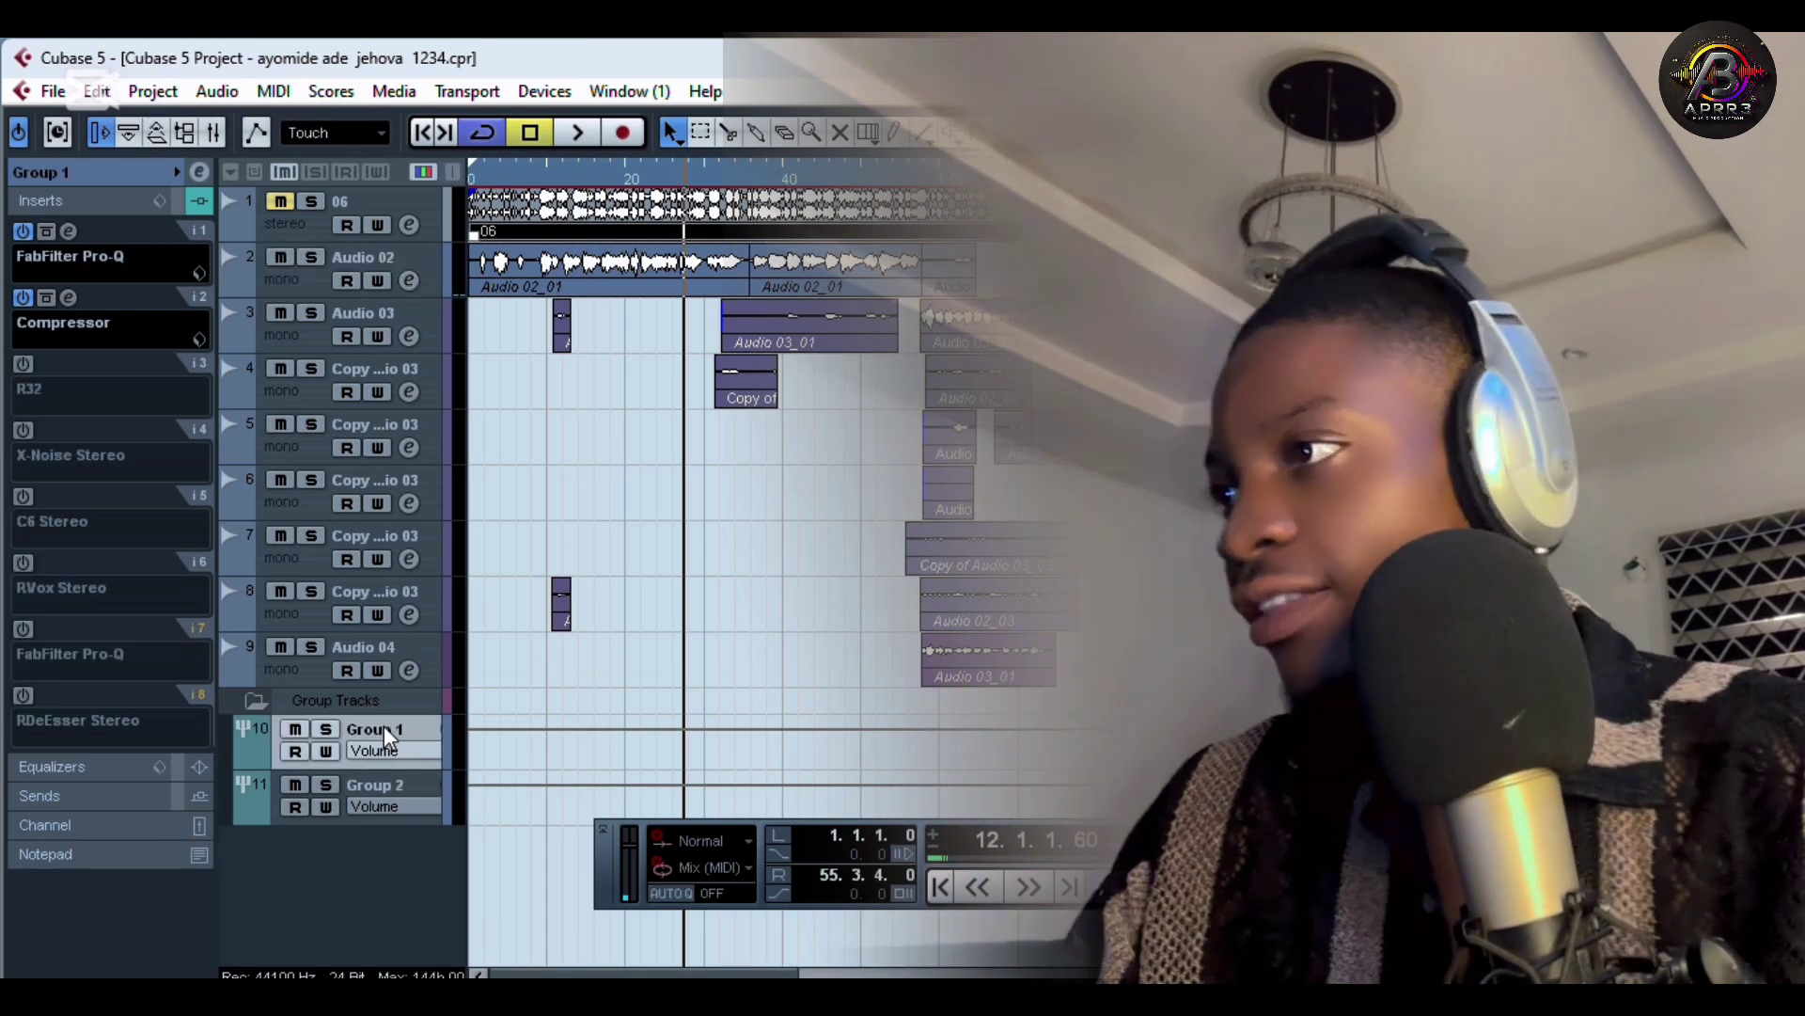
left_click(23, 363)
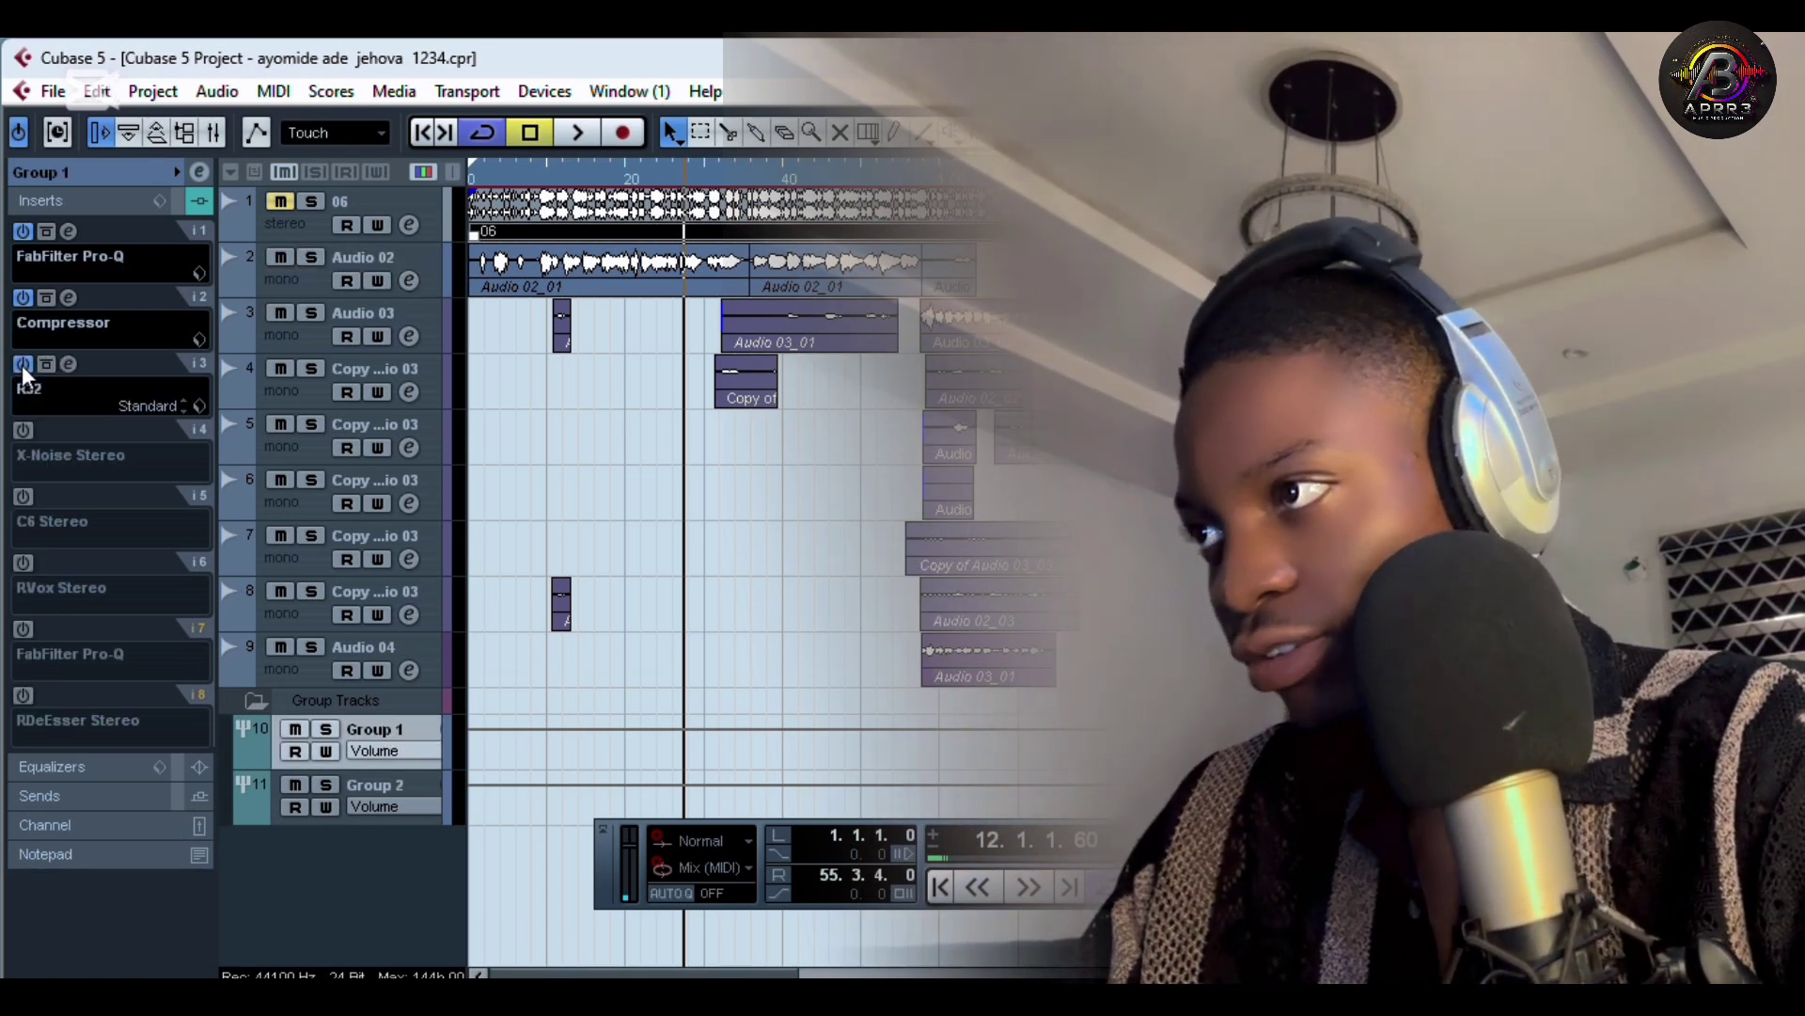
left_click(69, 363)
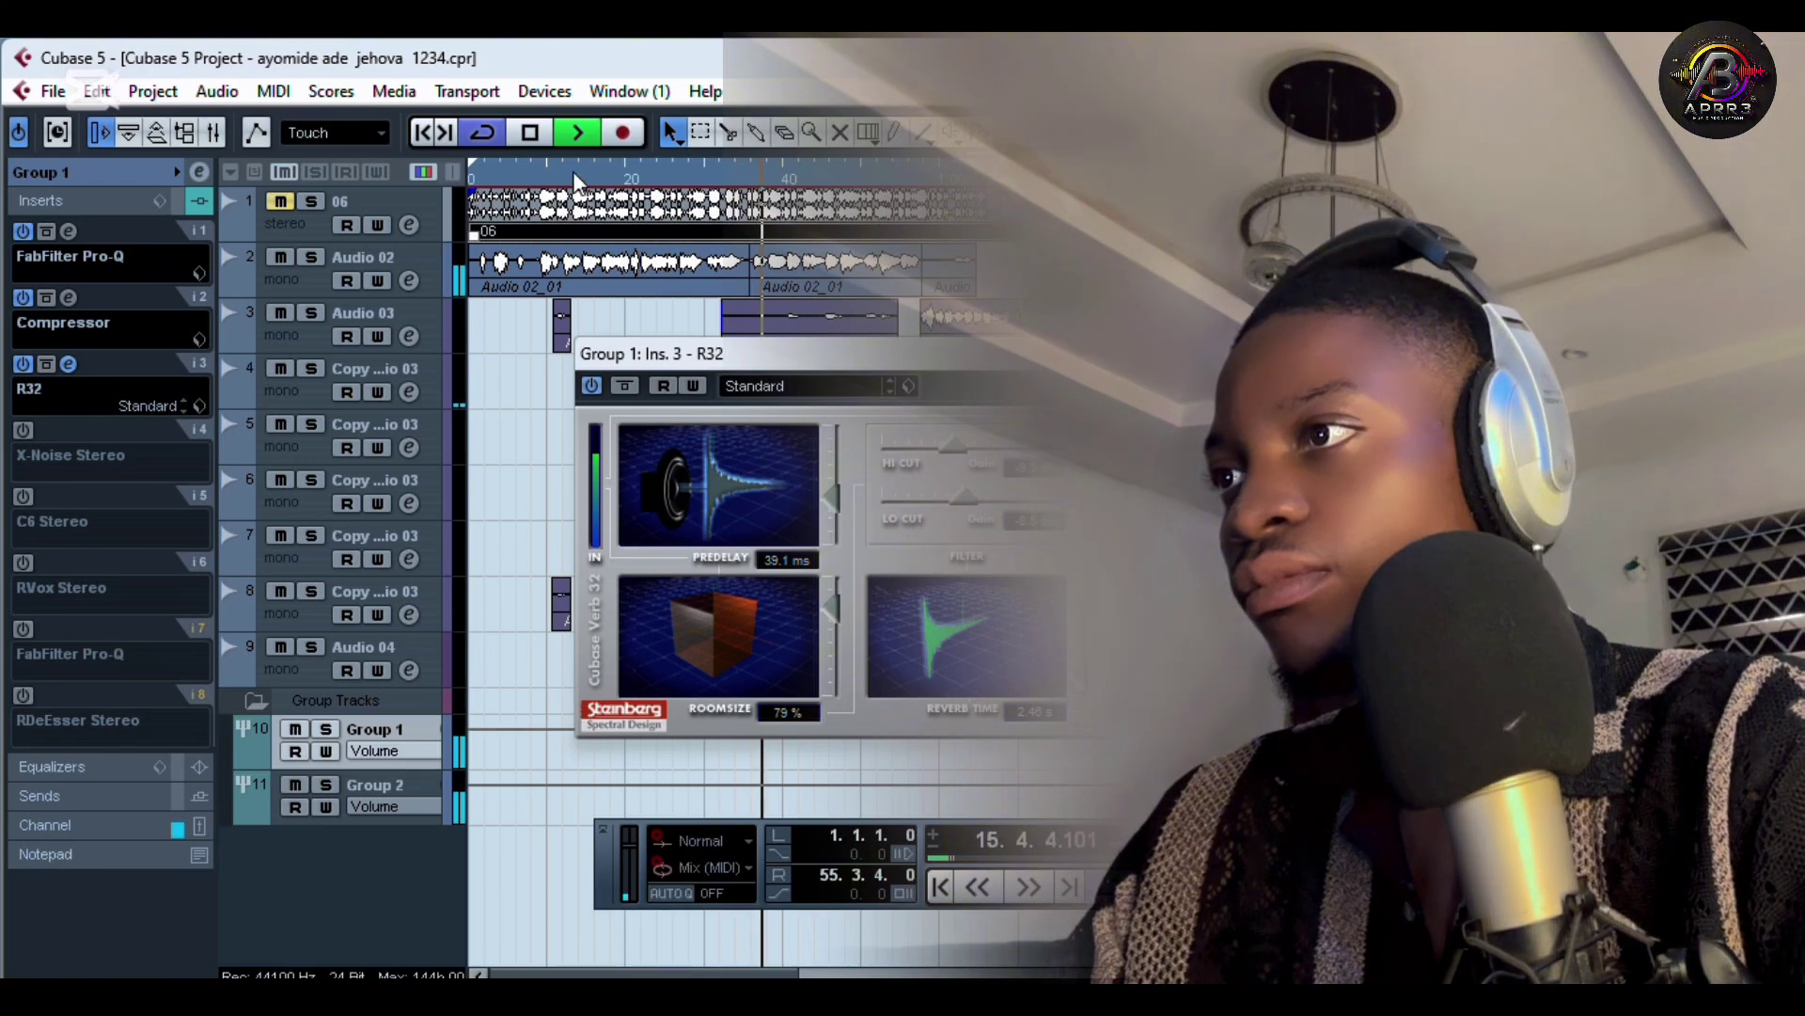
left_click(571, 176)
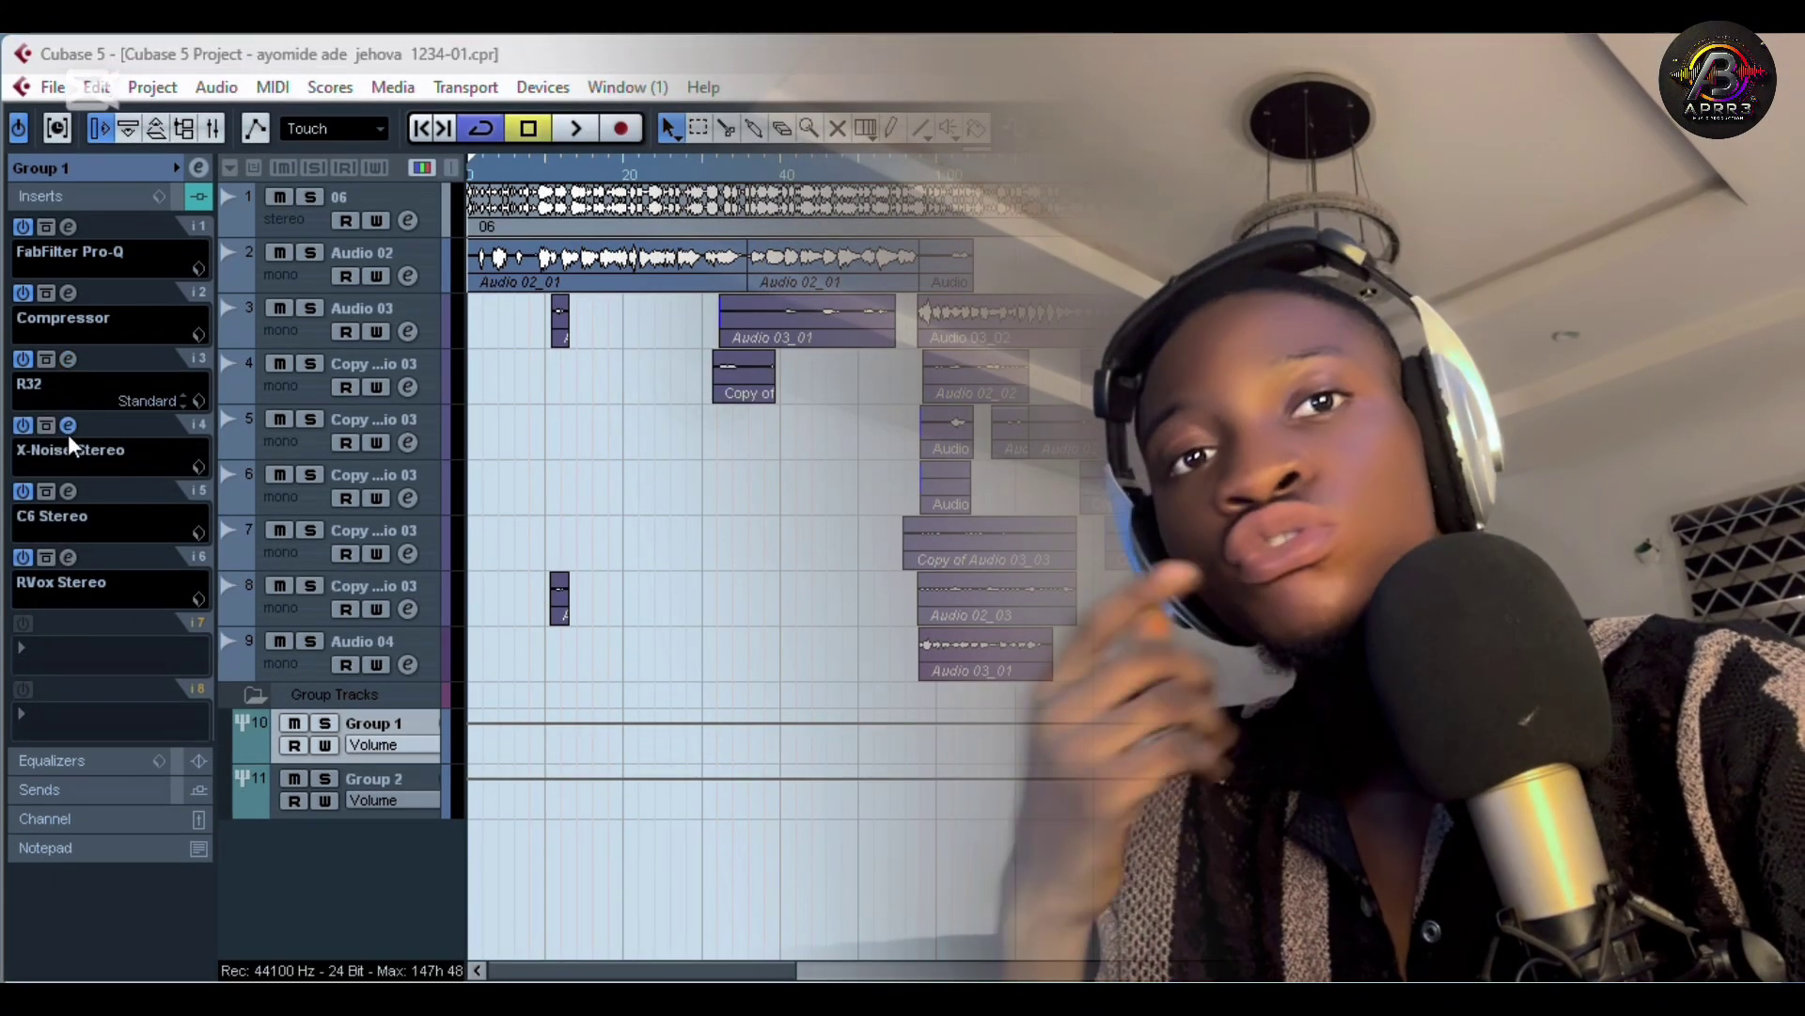
Open Group 1's X-Noise Stereo editor (threshold 7.0, reduction 50) and listen through several playback starts
left_click(68, 425)
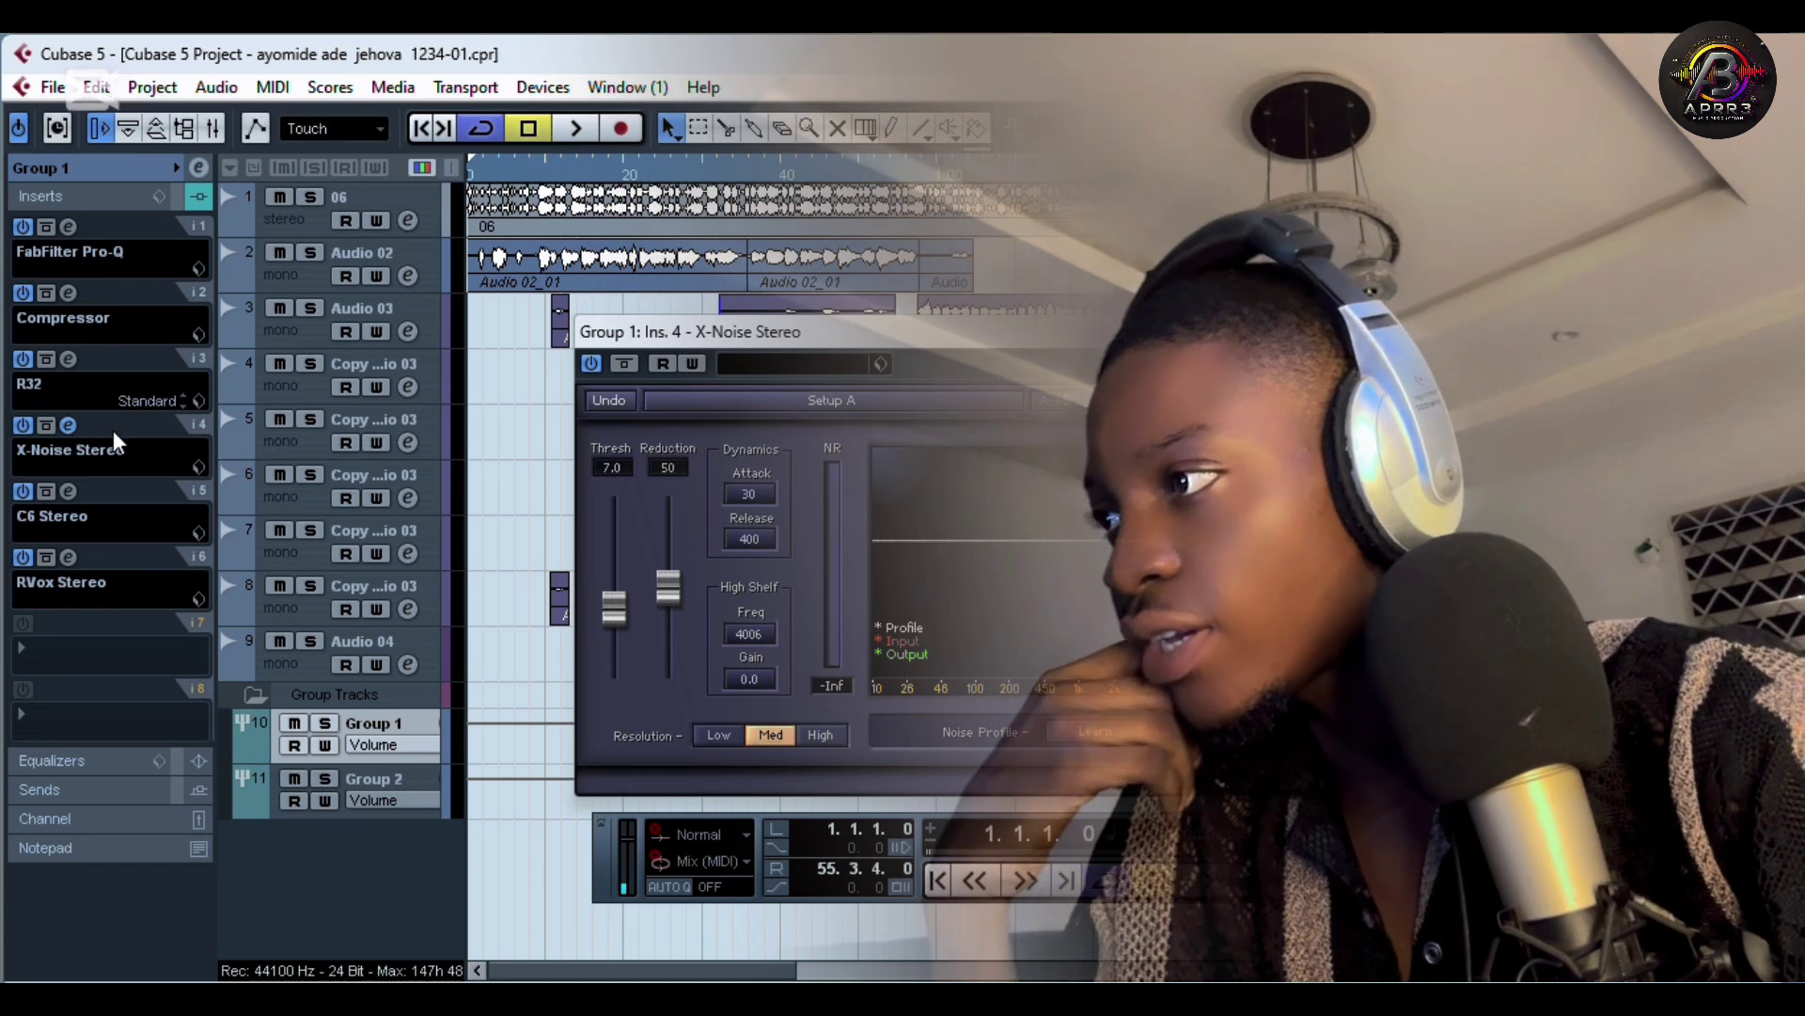
left_click(67, 425)
left_click(68, 425)
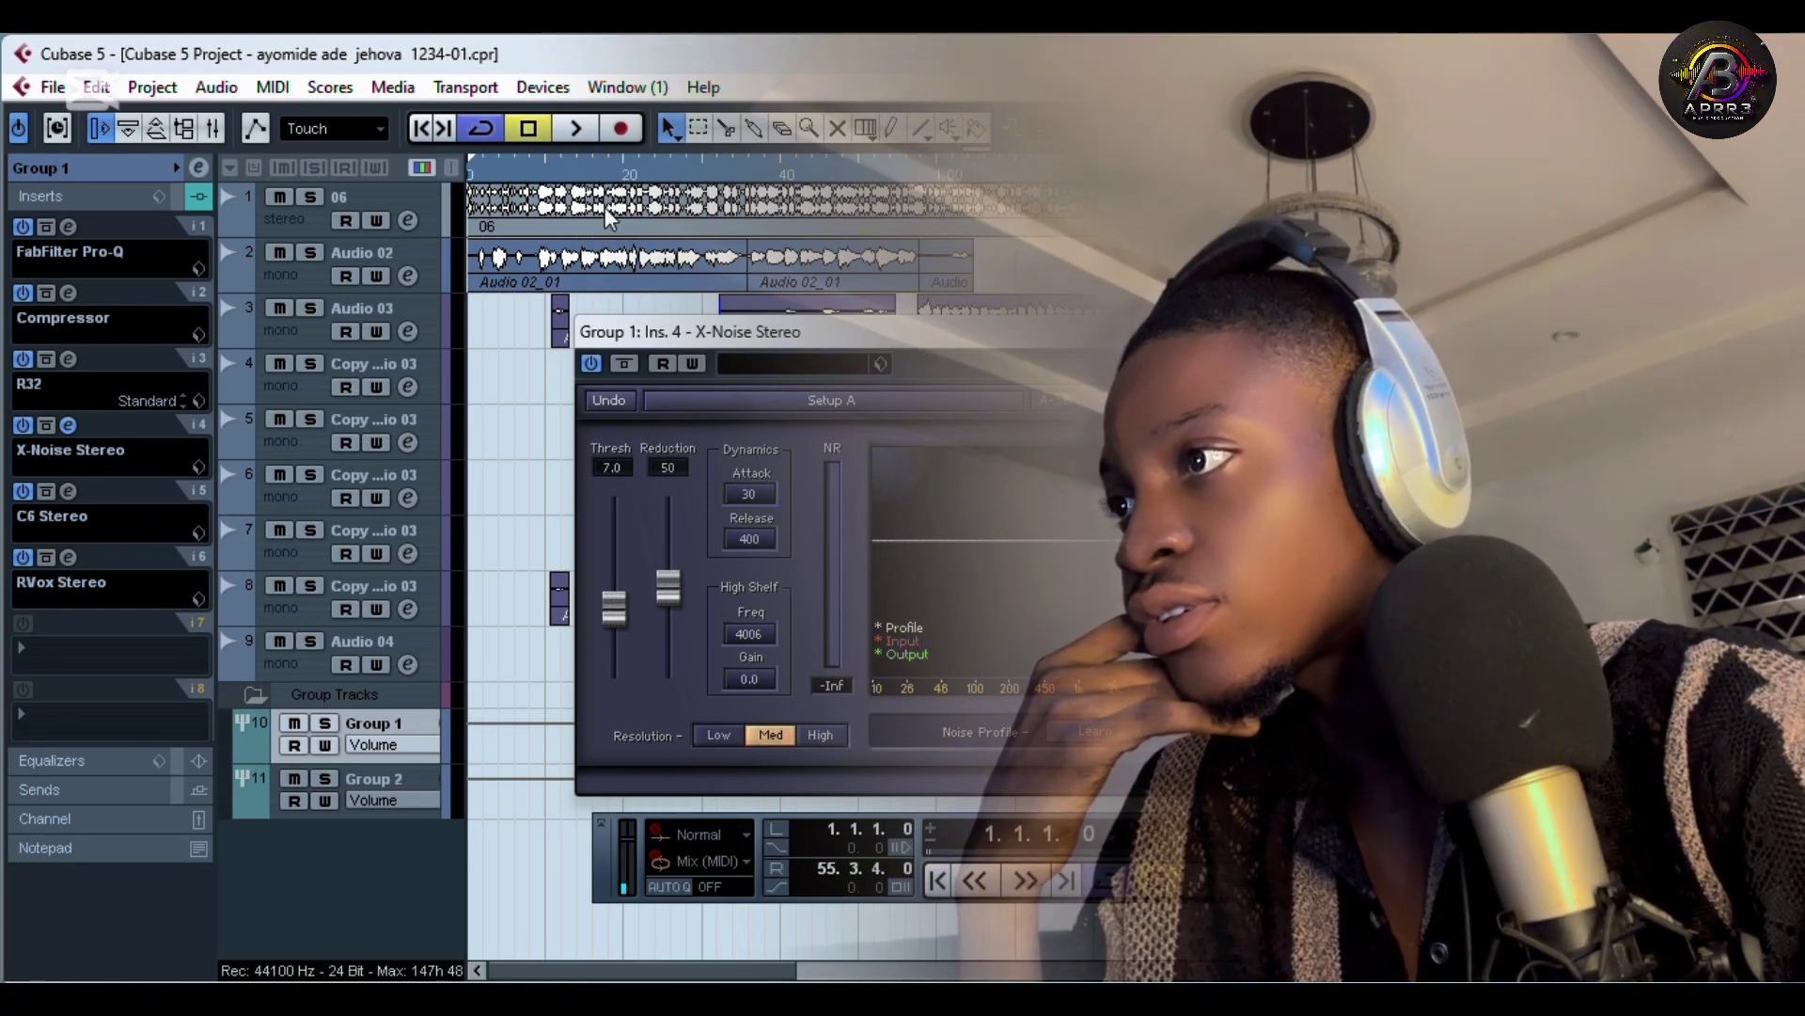
key("space")
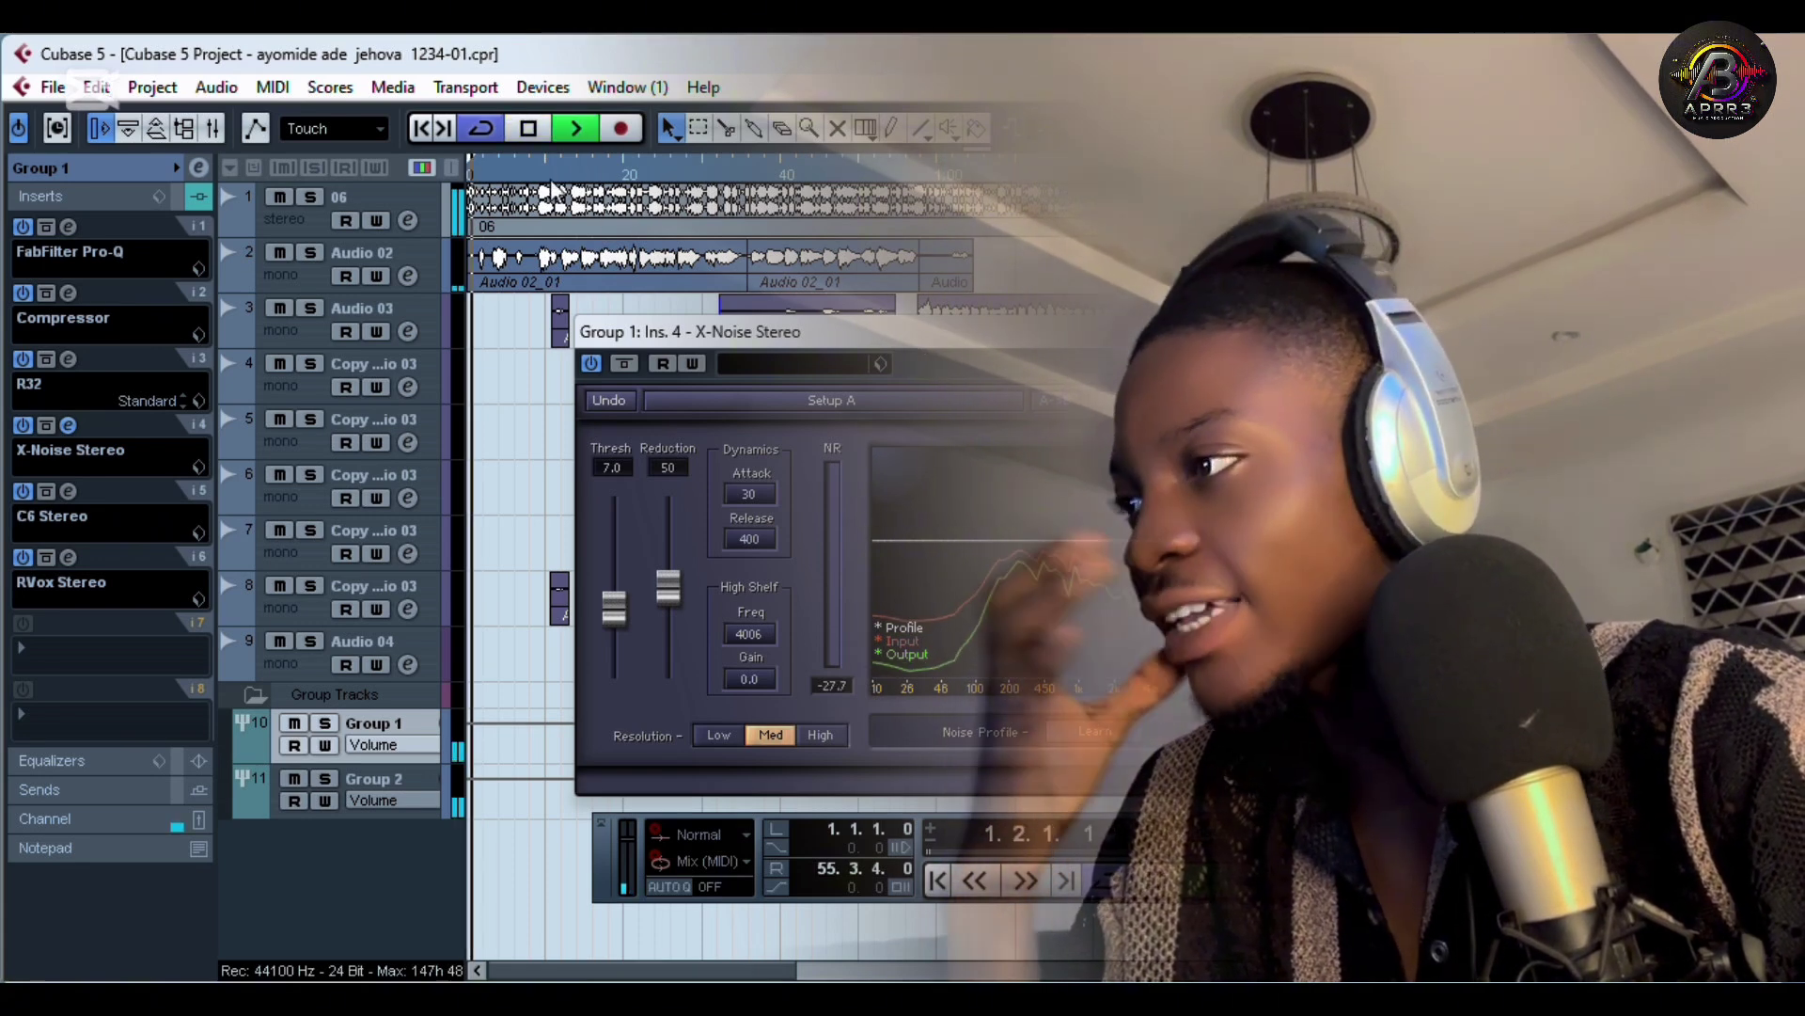
key("space")
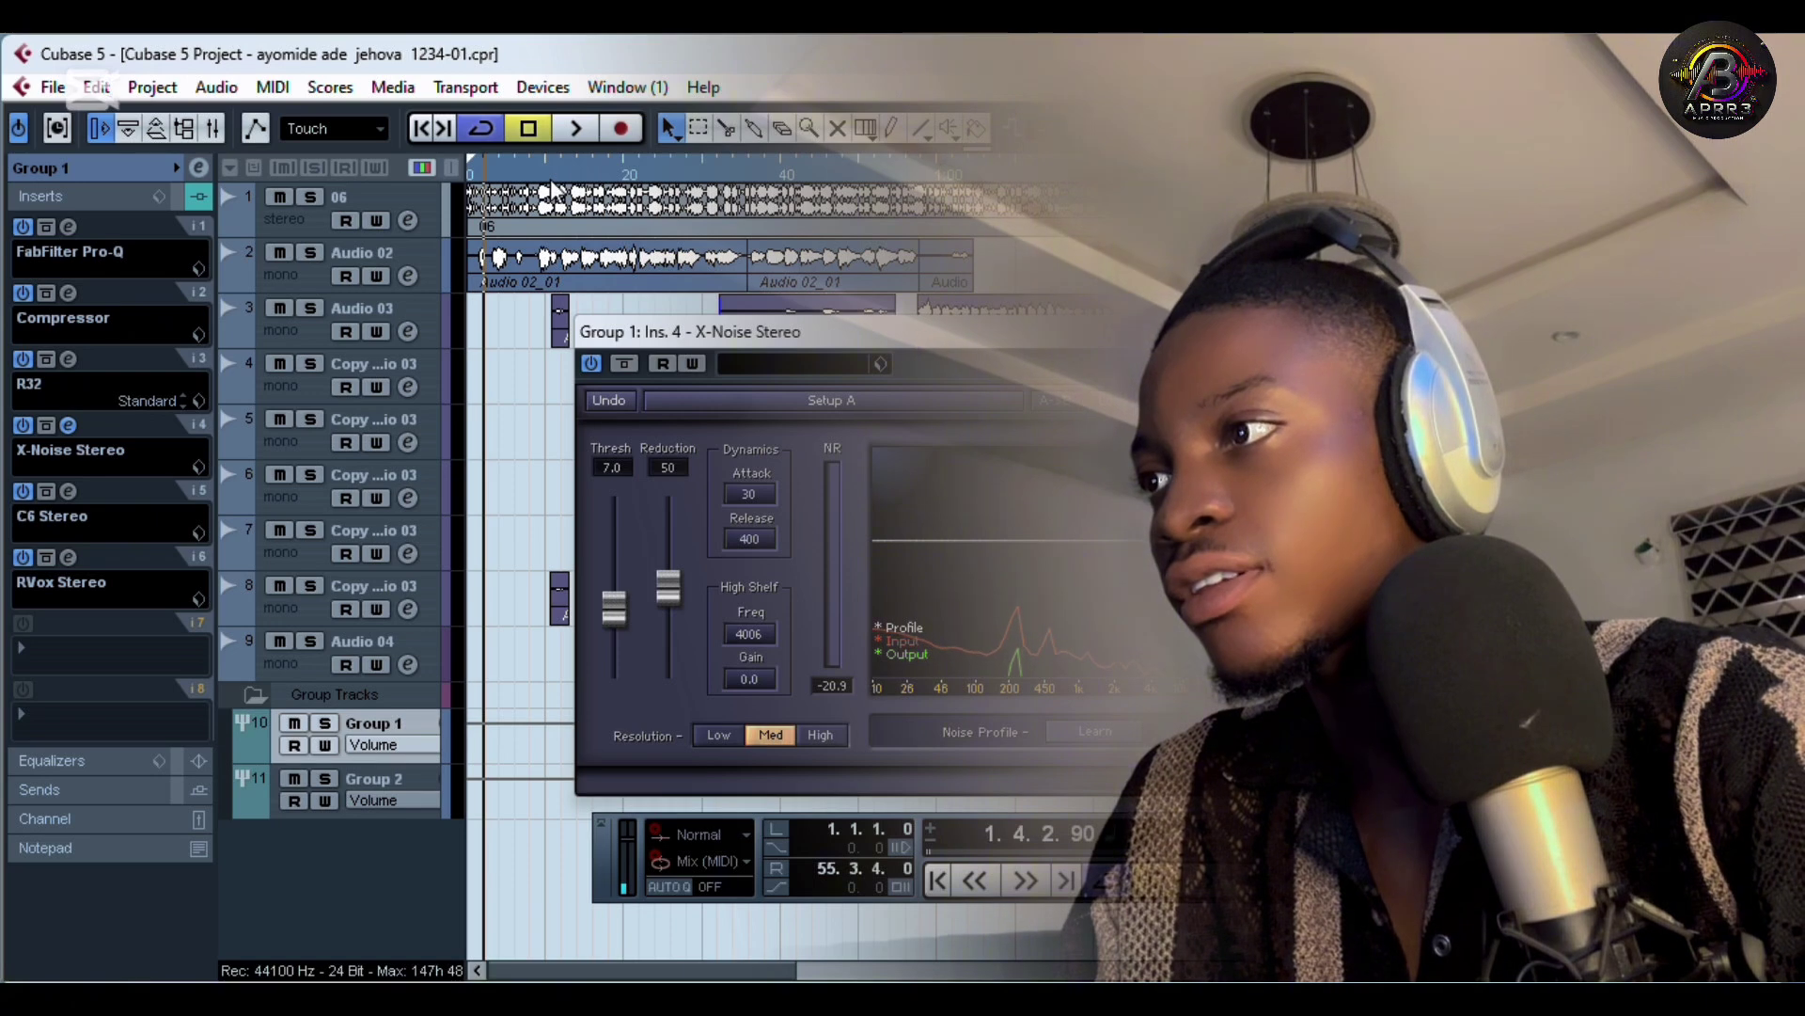
key("space")
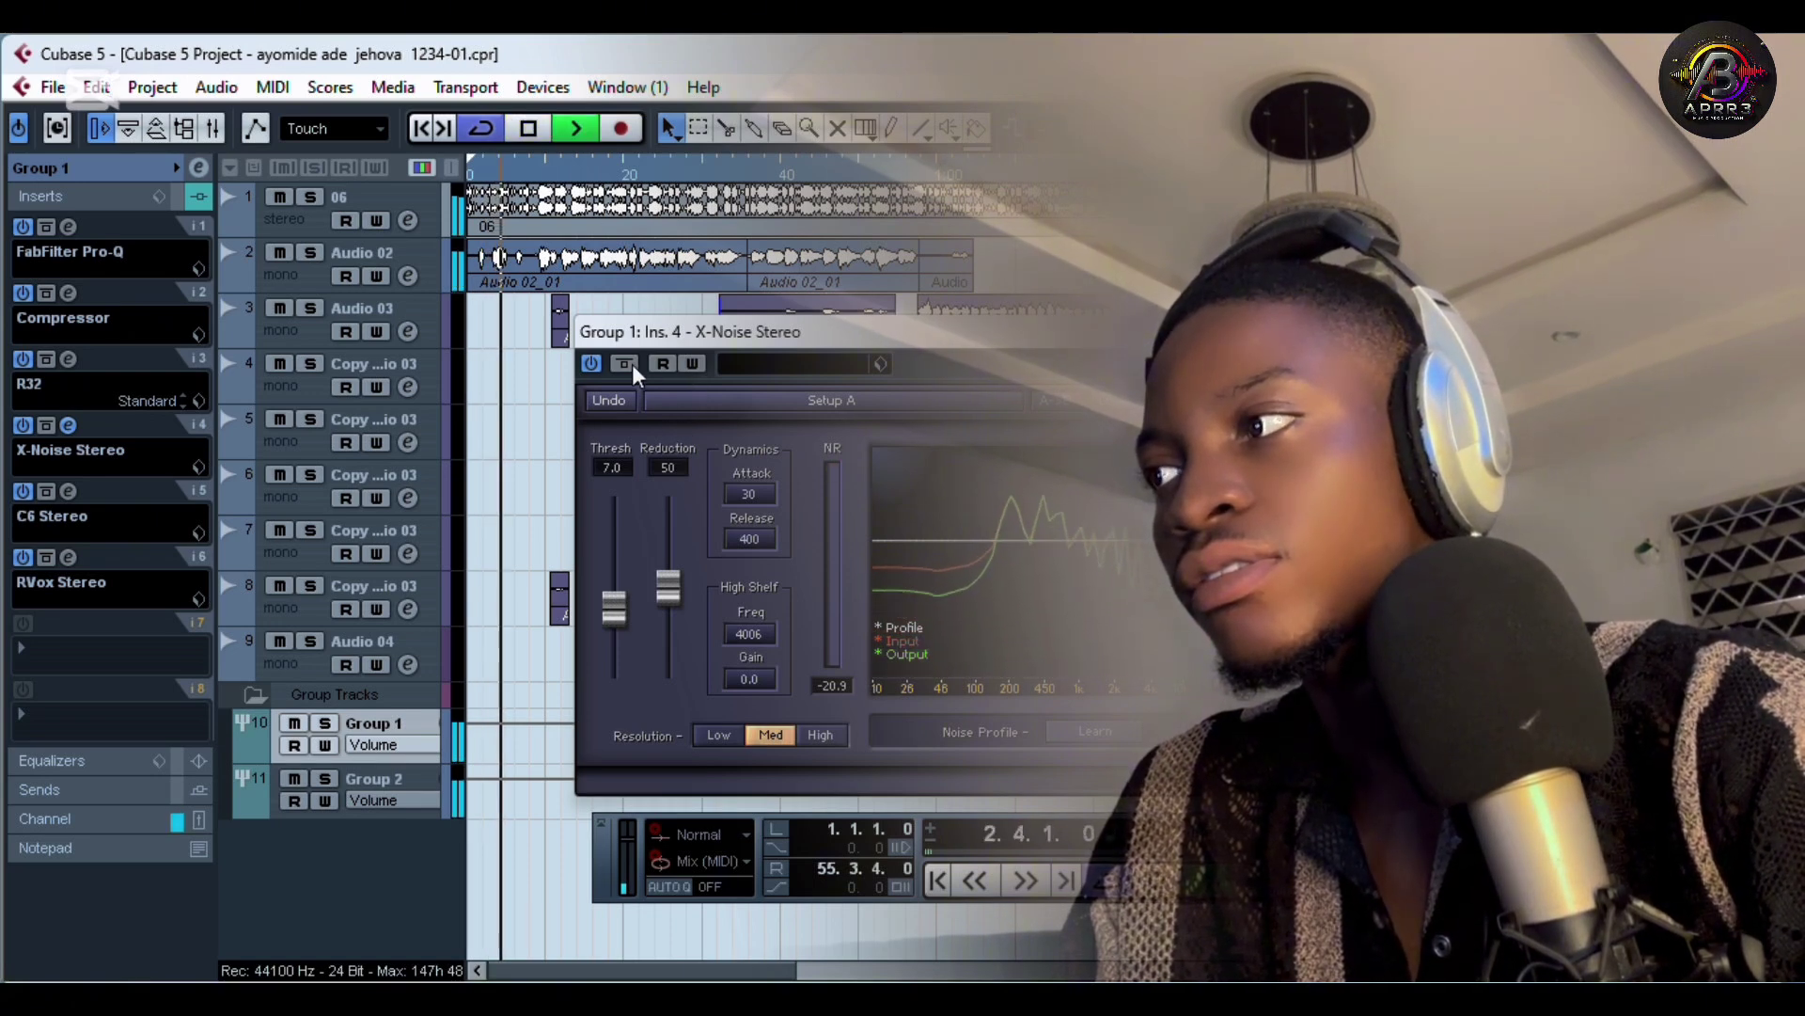
key("space")
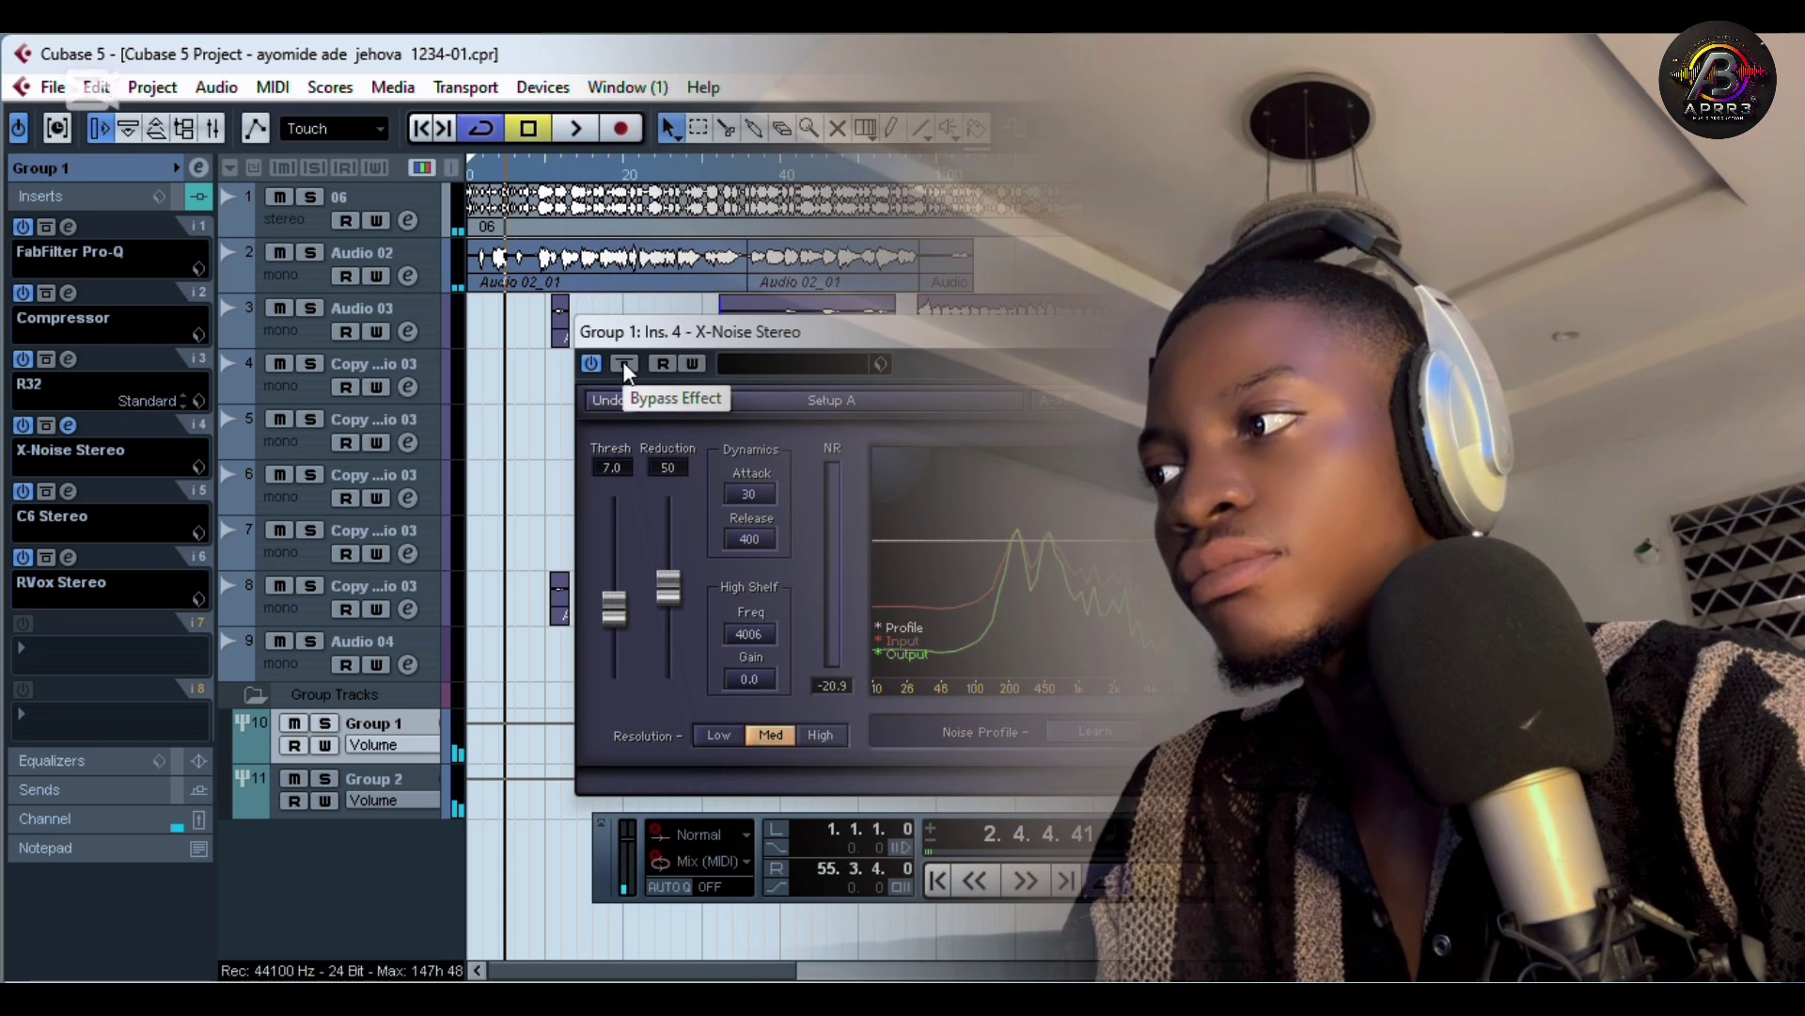
key("space")
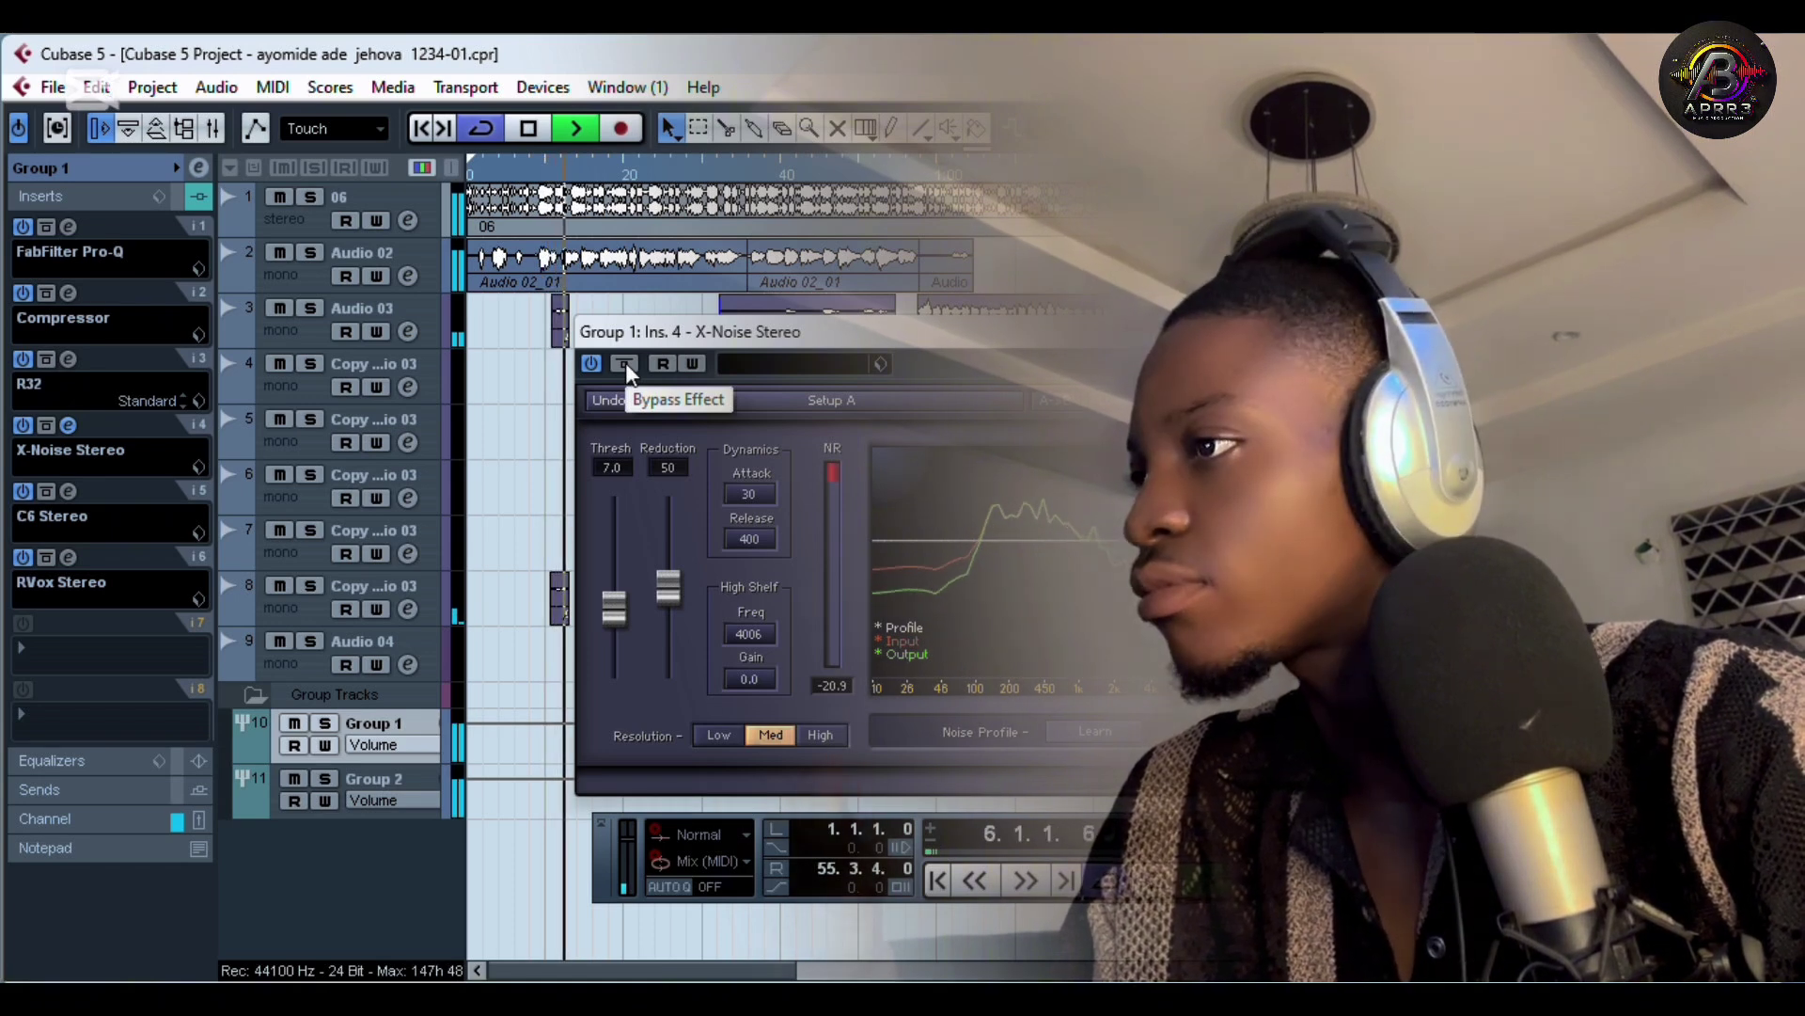
From bar 5, compare X-Noise bypassed and active, leaving it on, then close the editor
left_click(541, 184)
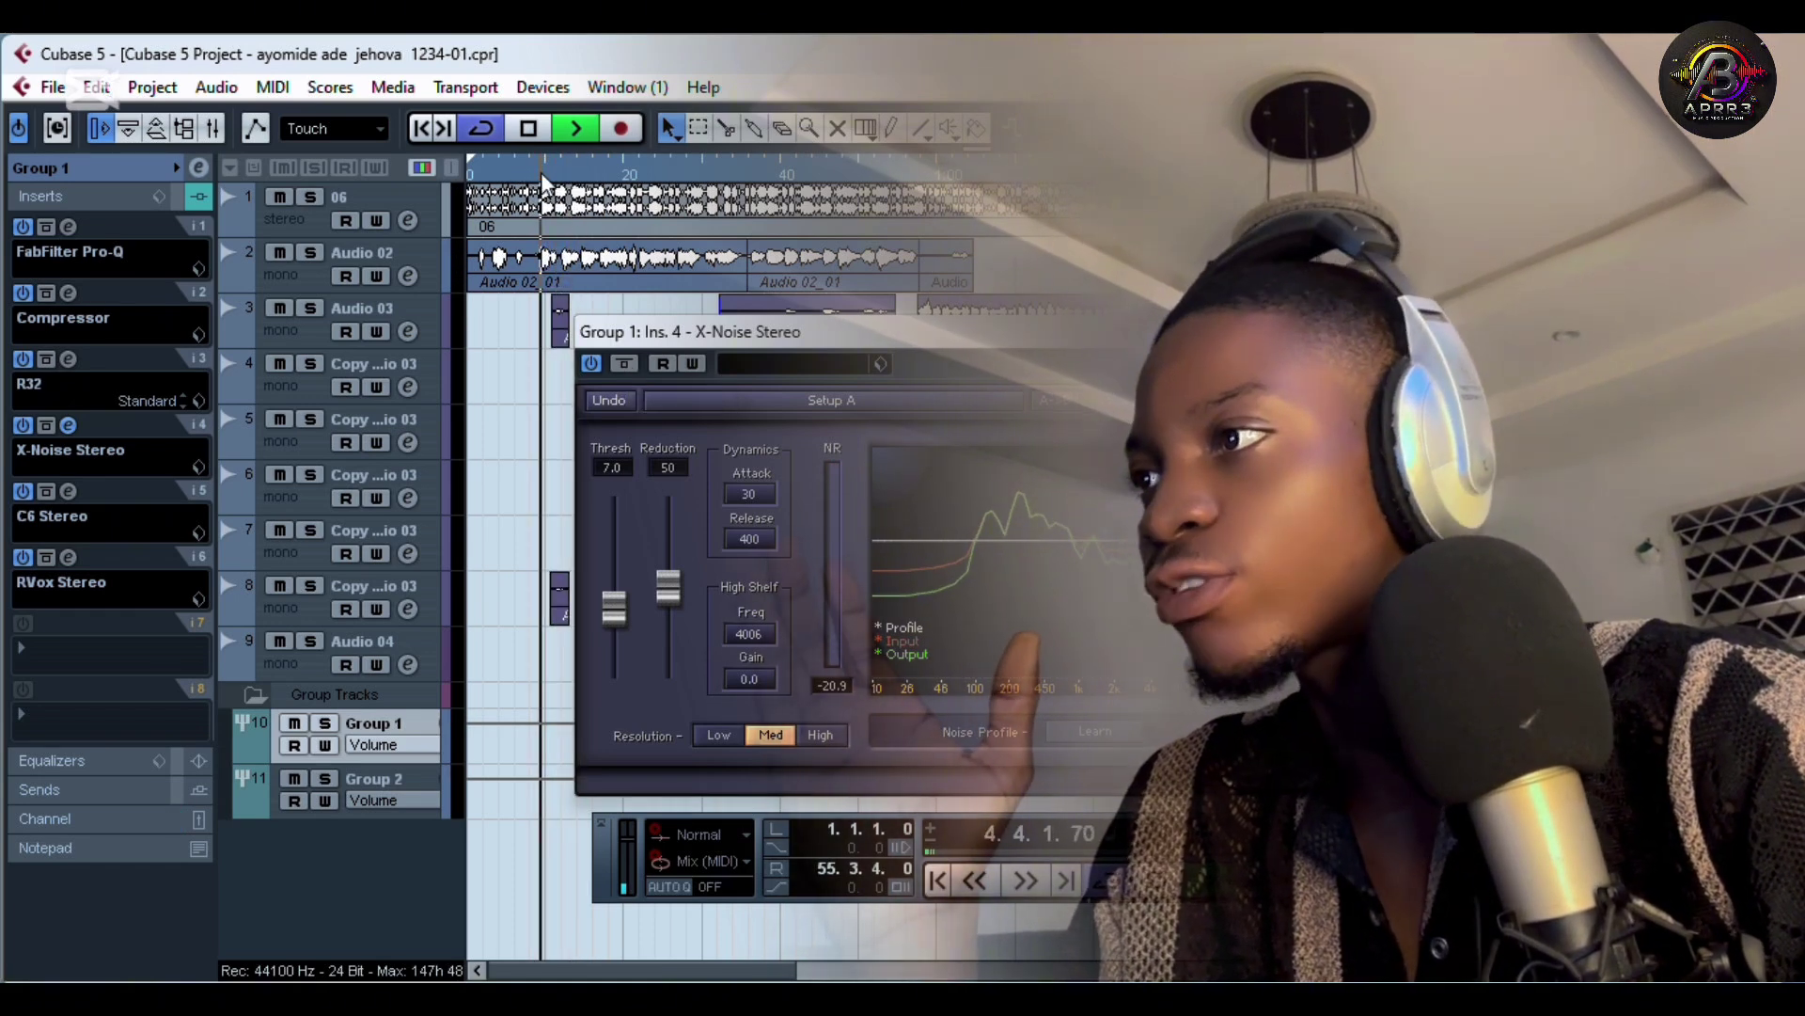
left_click(625, 364)
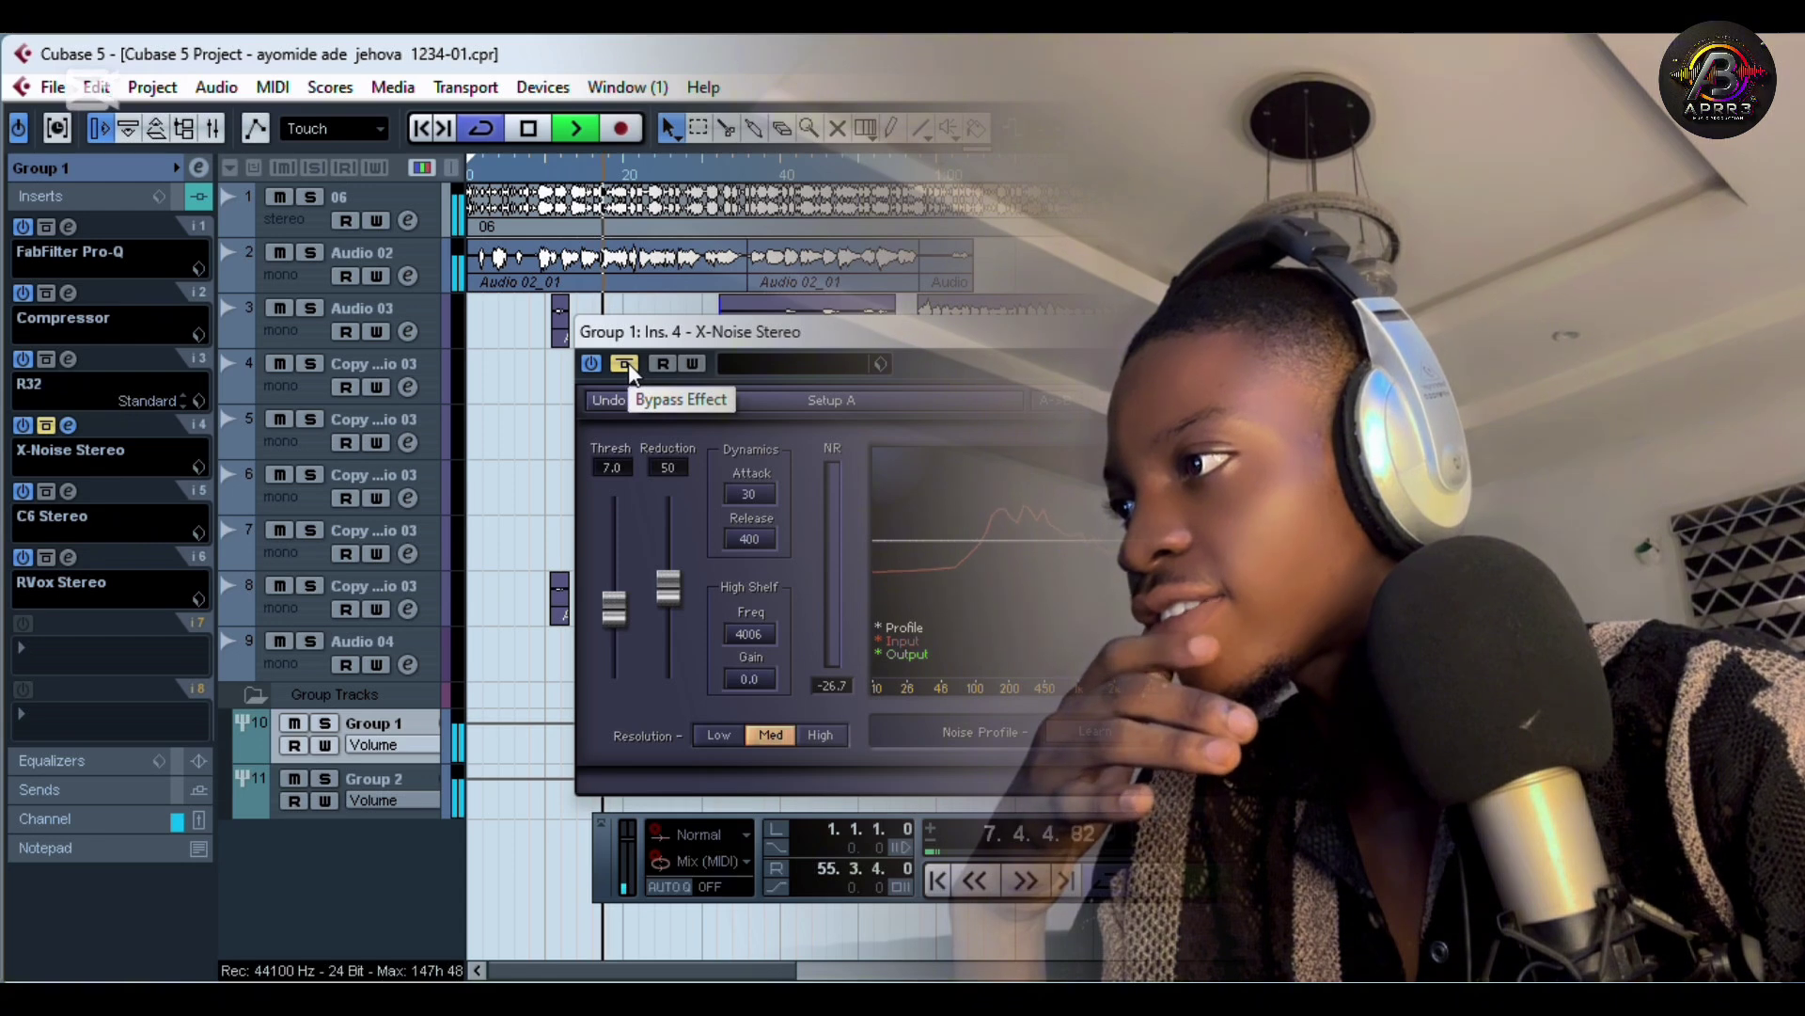
left_click(626, 364)
left_click(543, 177)
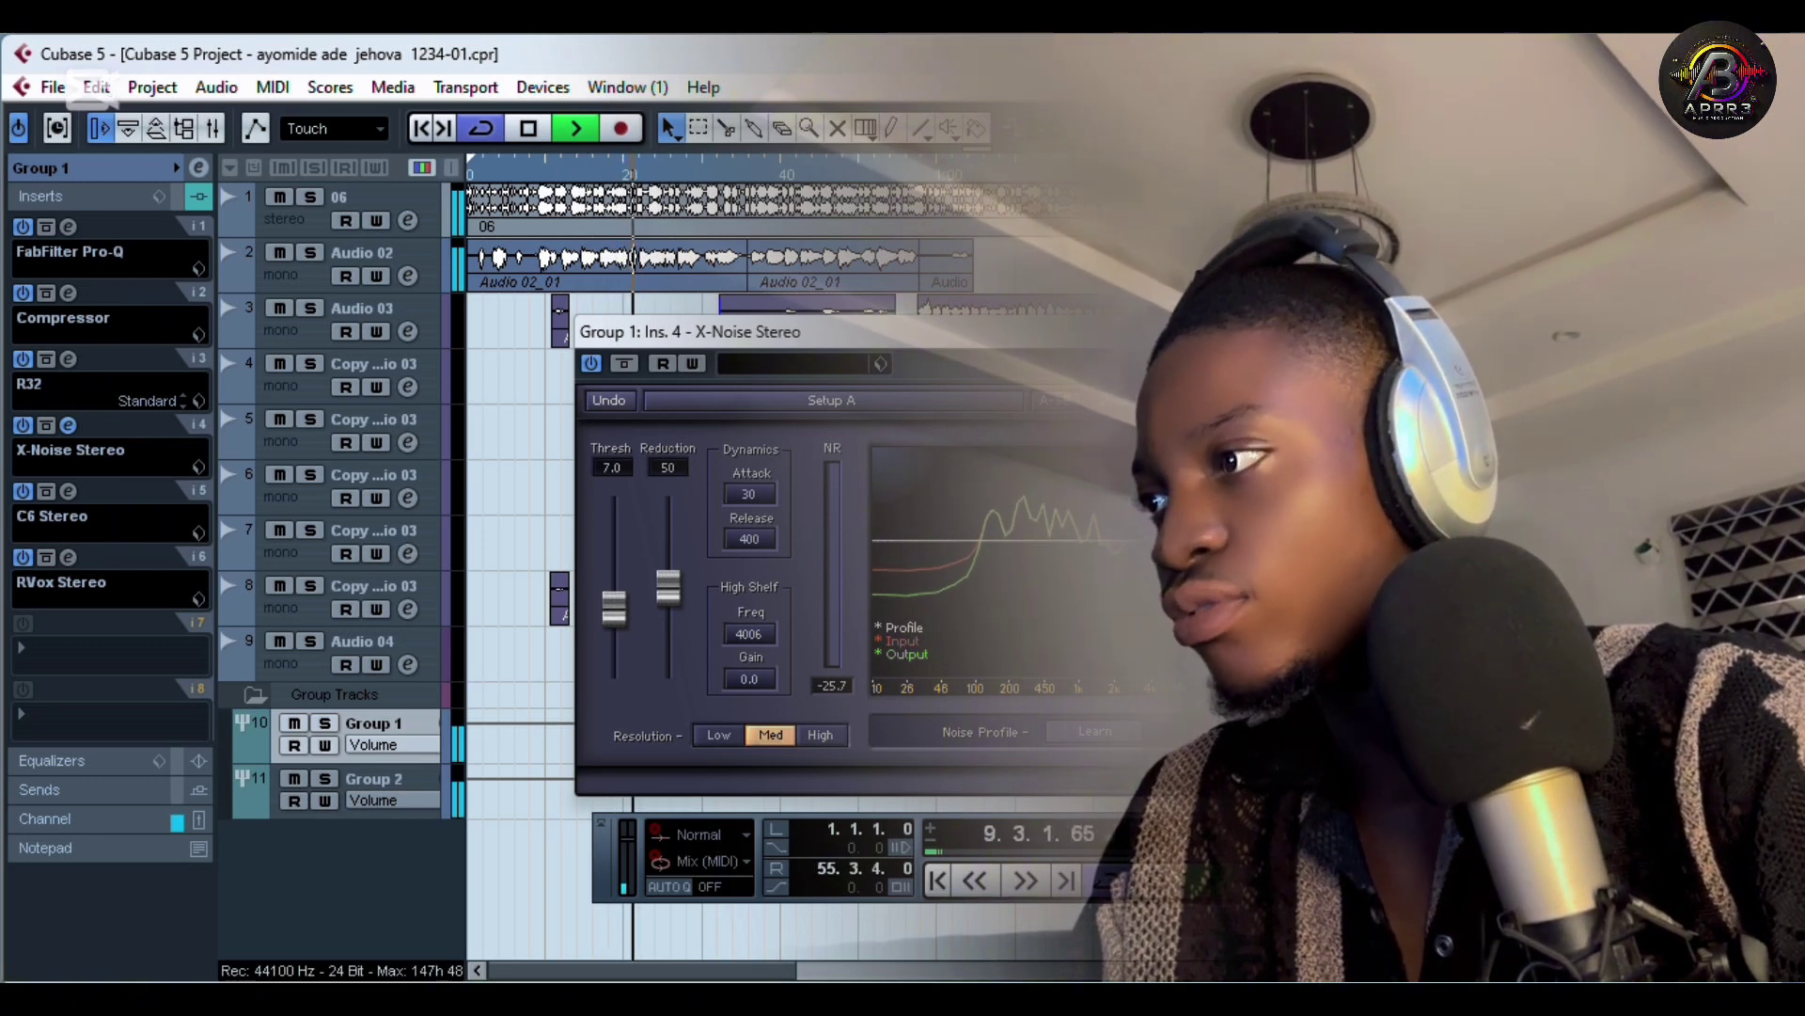
key("Escape")
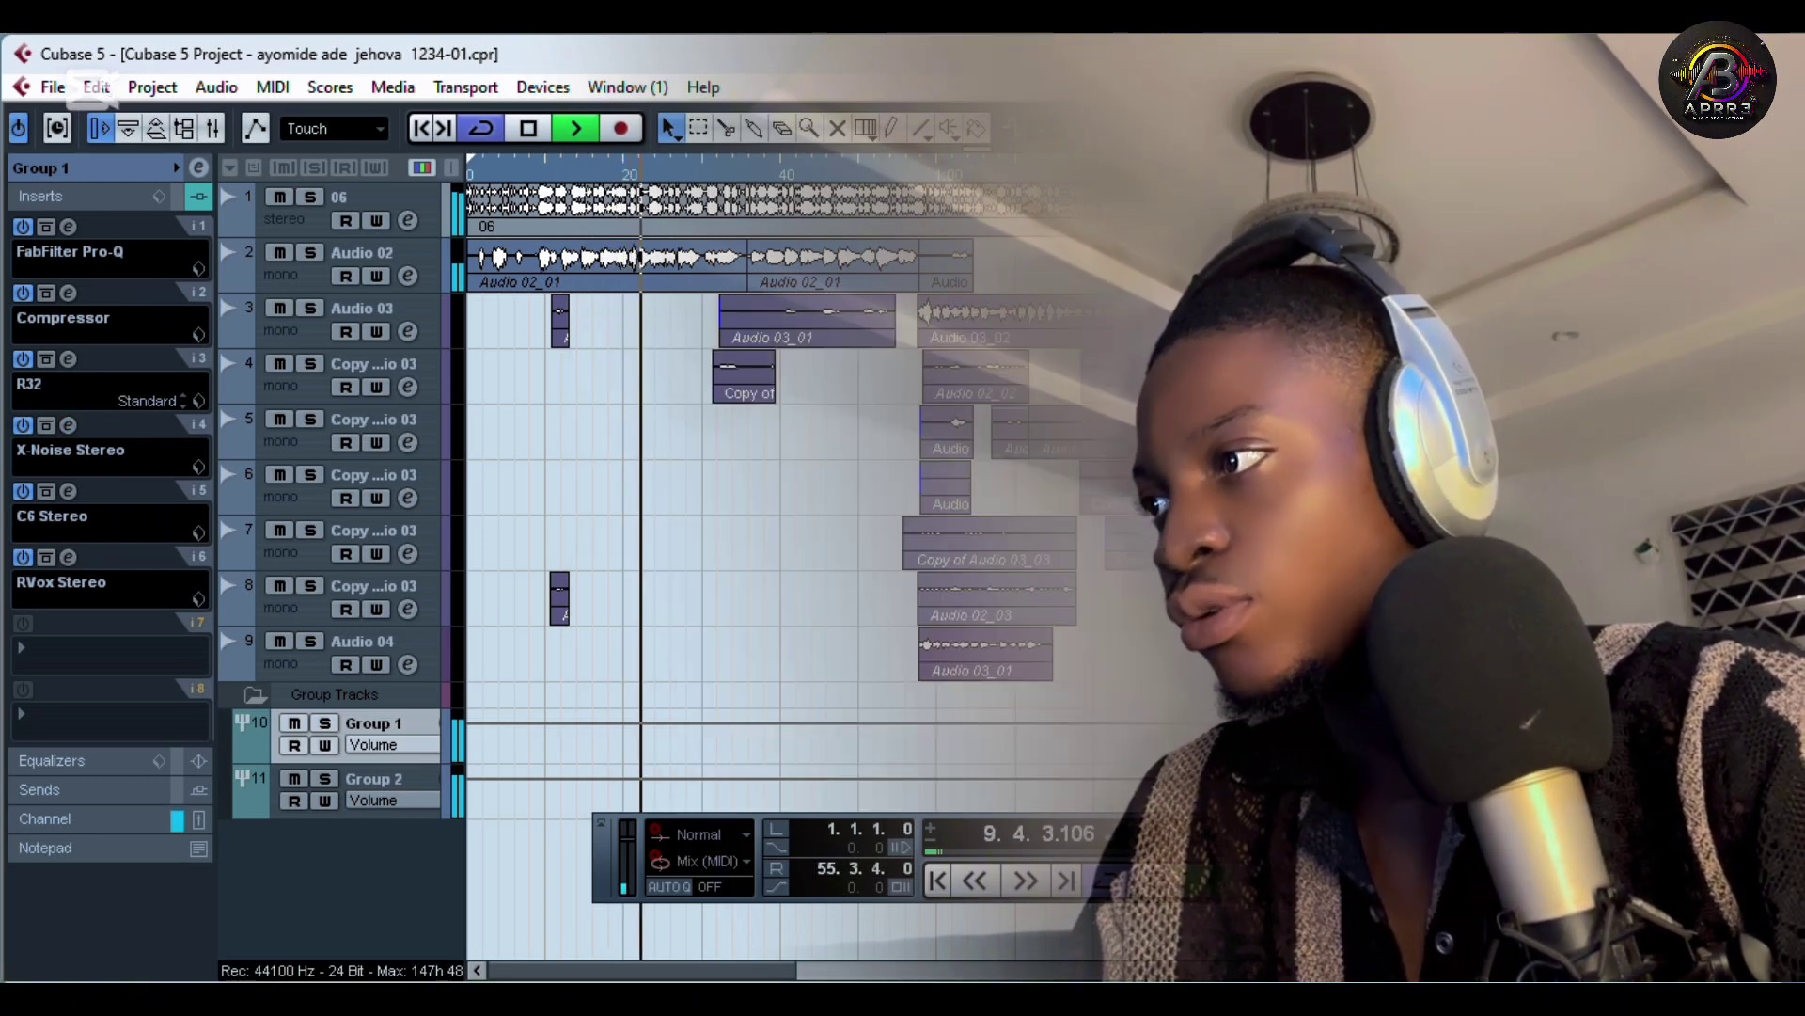
left_click(68, 491)
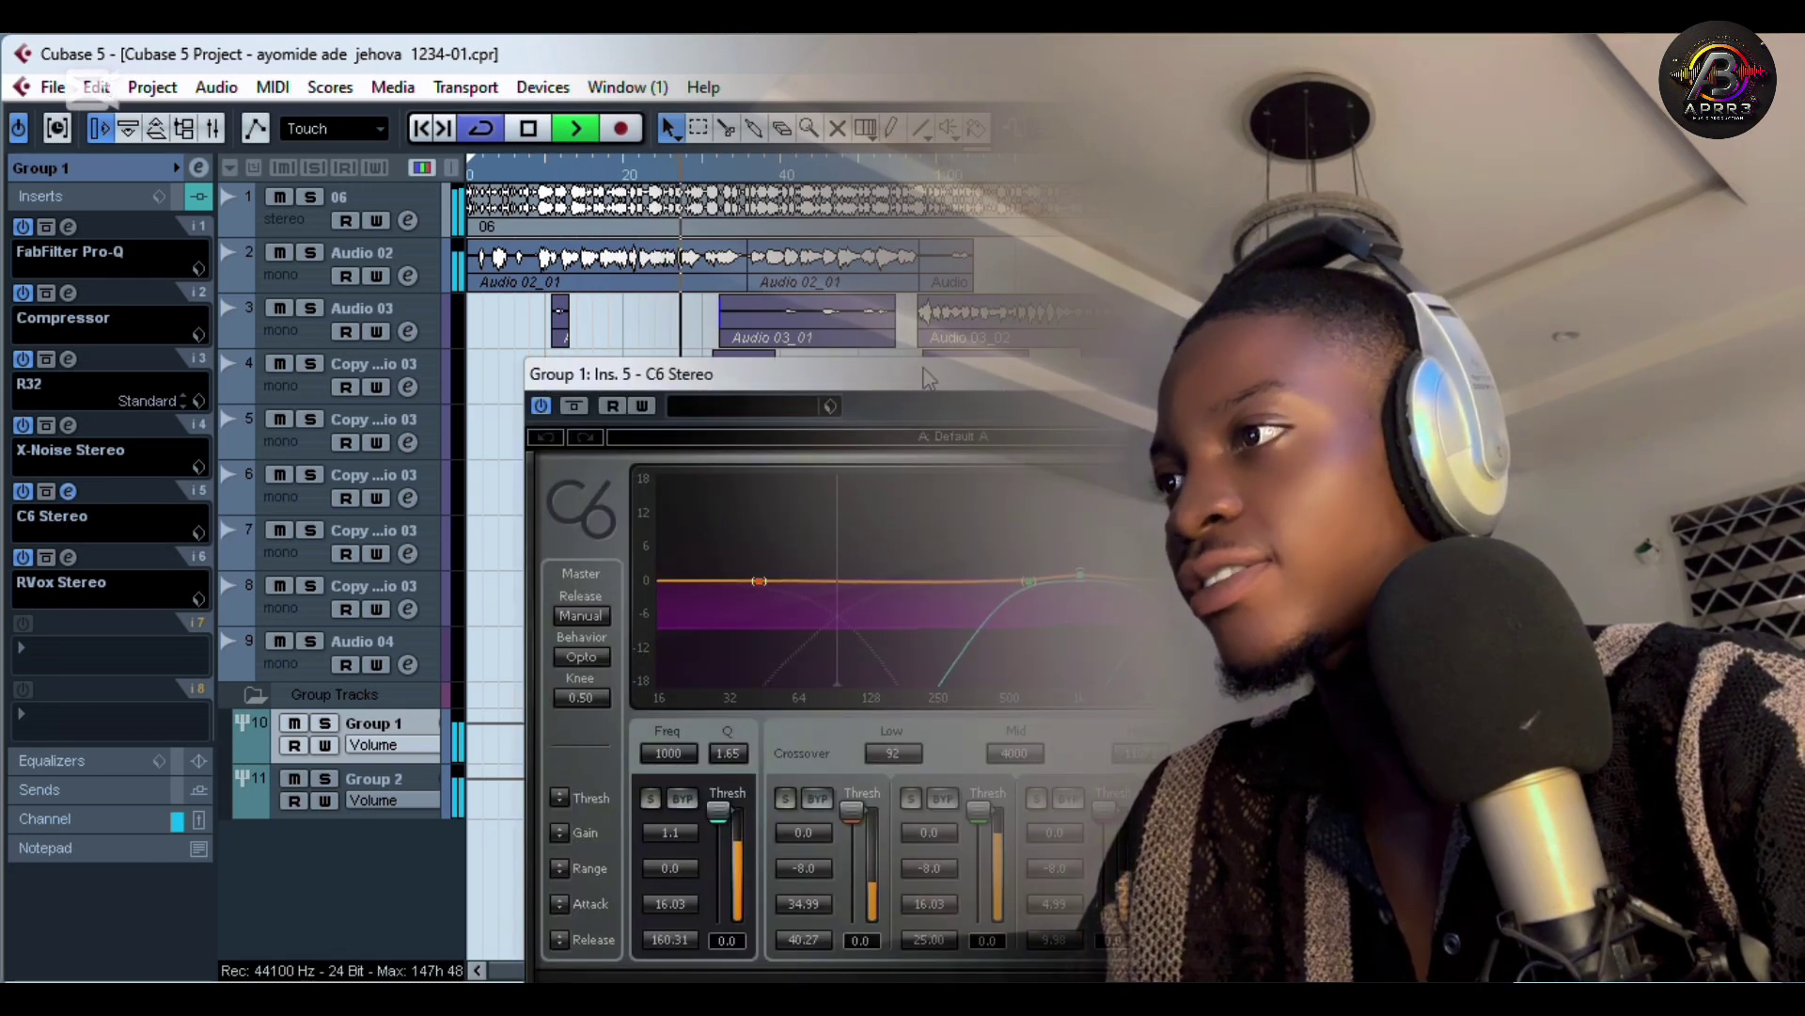
left_click_drag(945, 384, 924, 264)
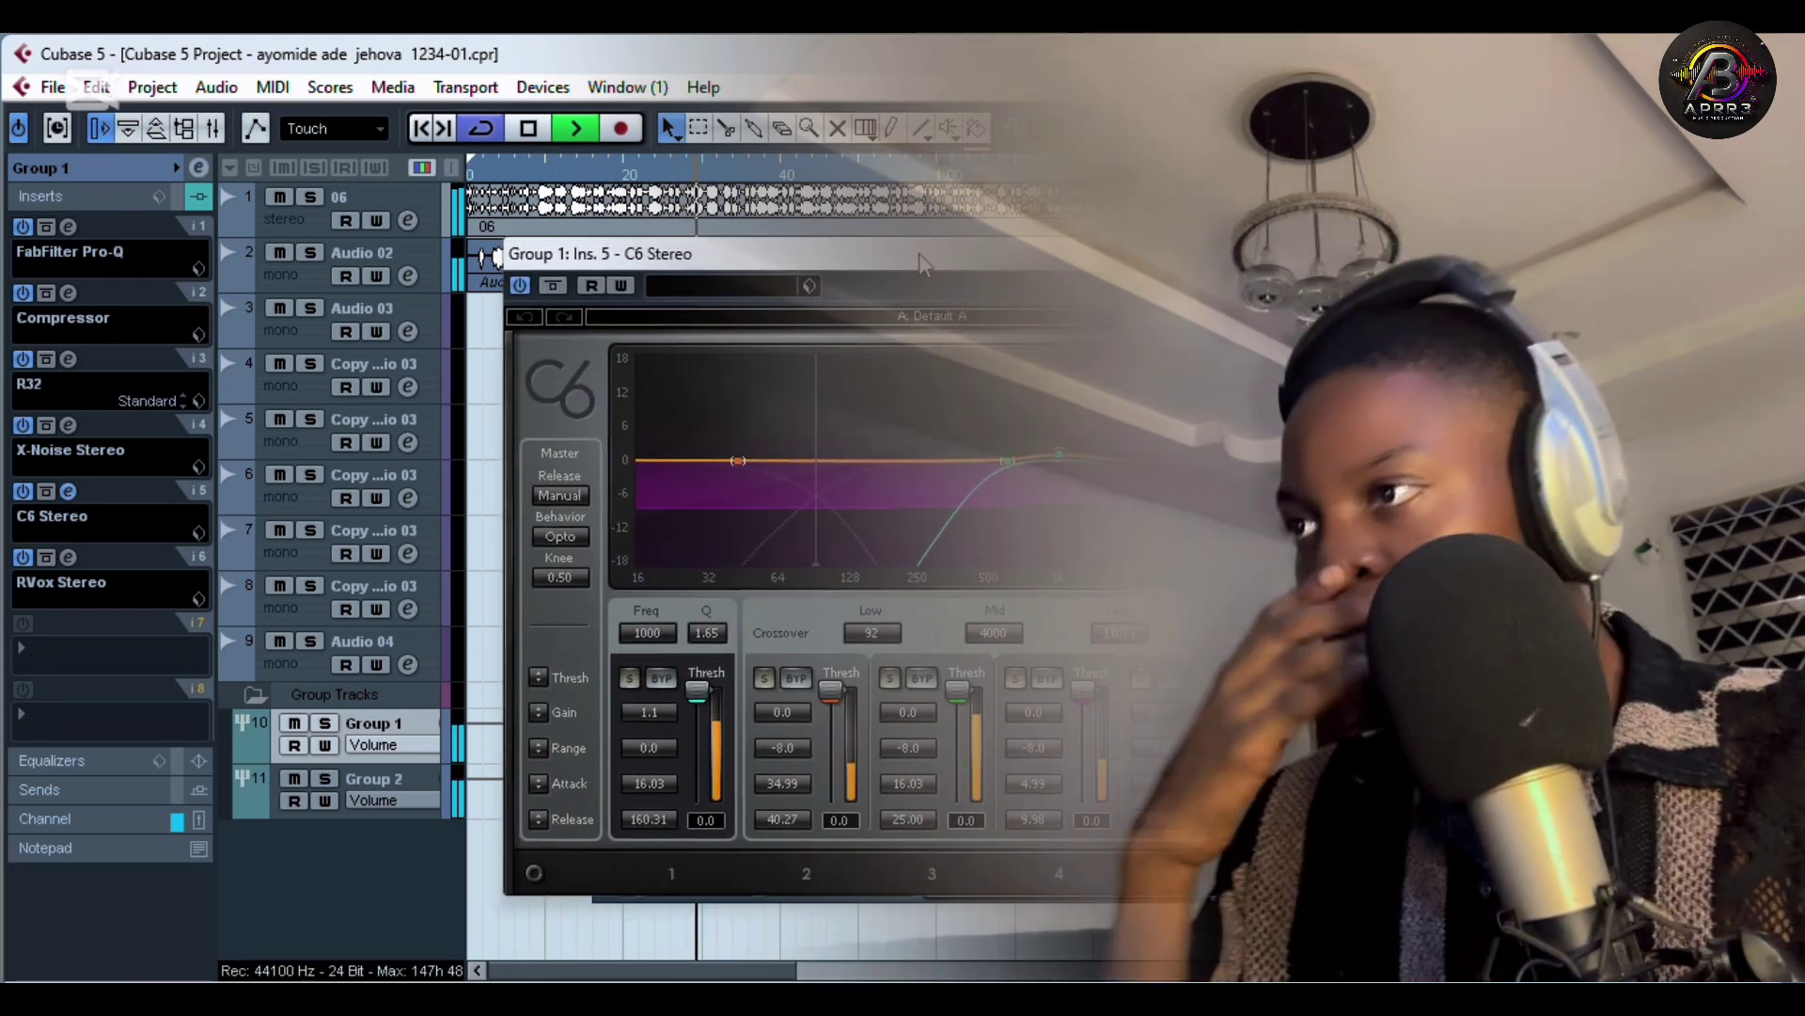
key("space")
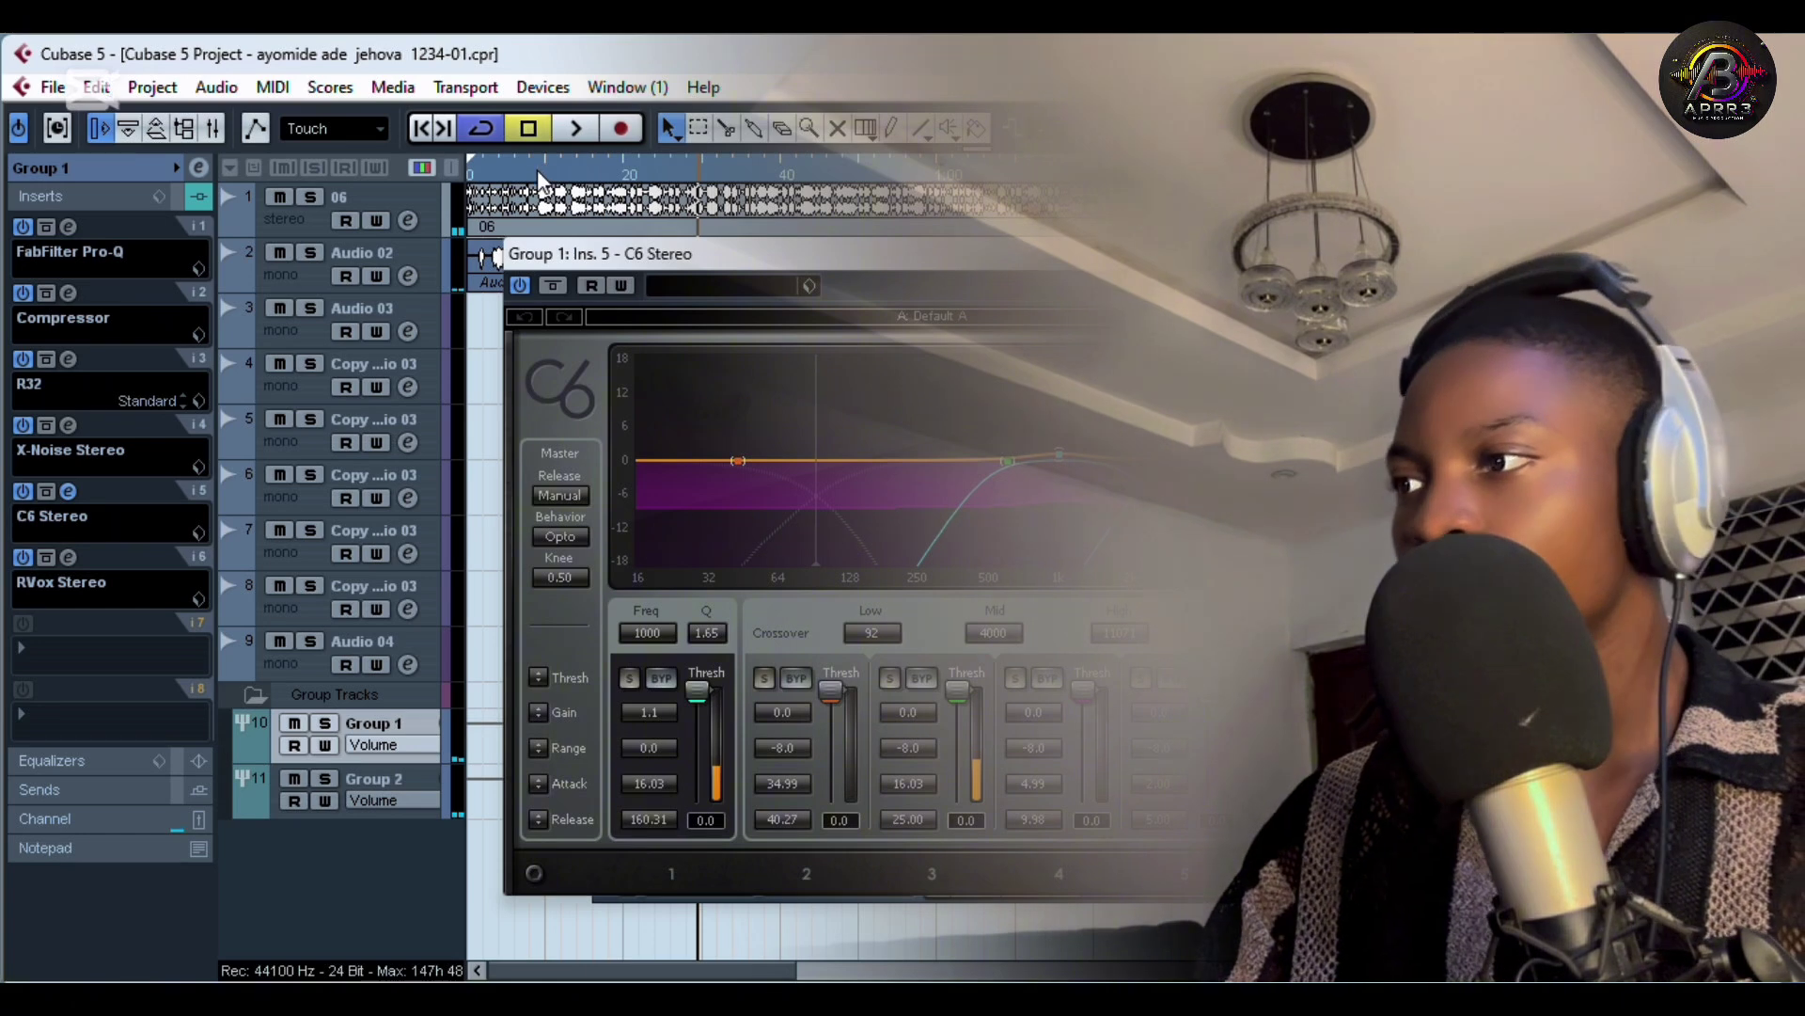
left_click(538, 169)
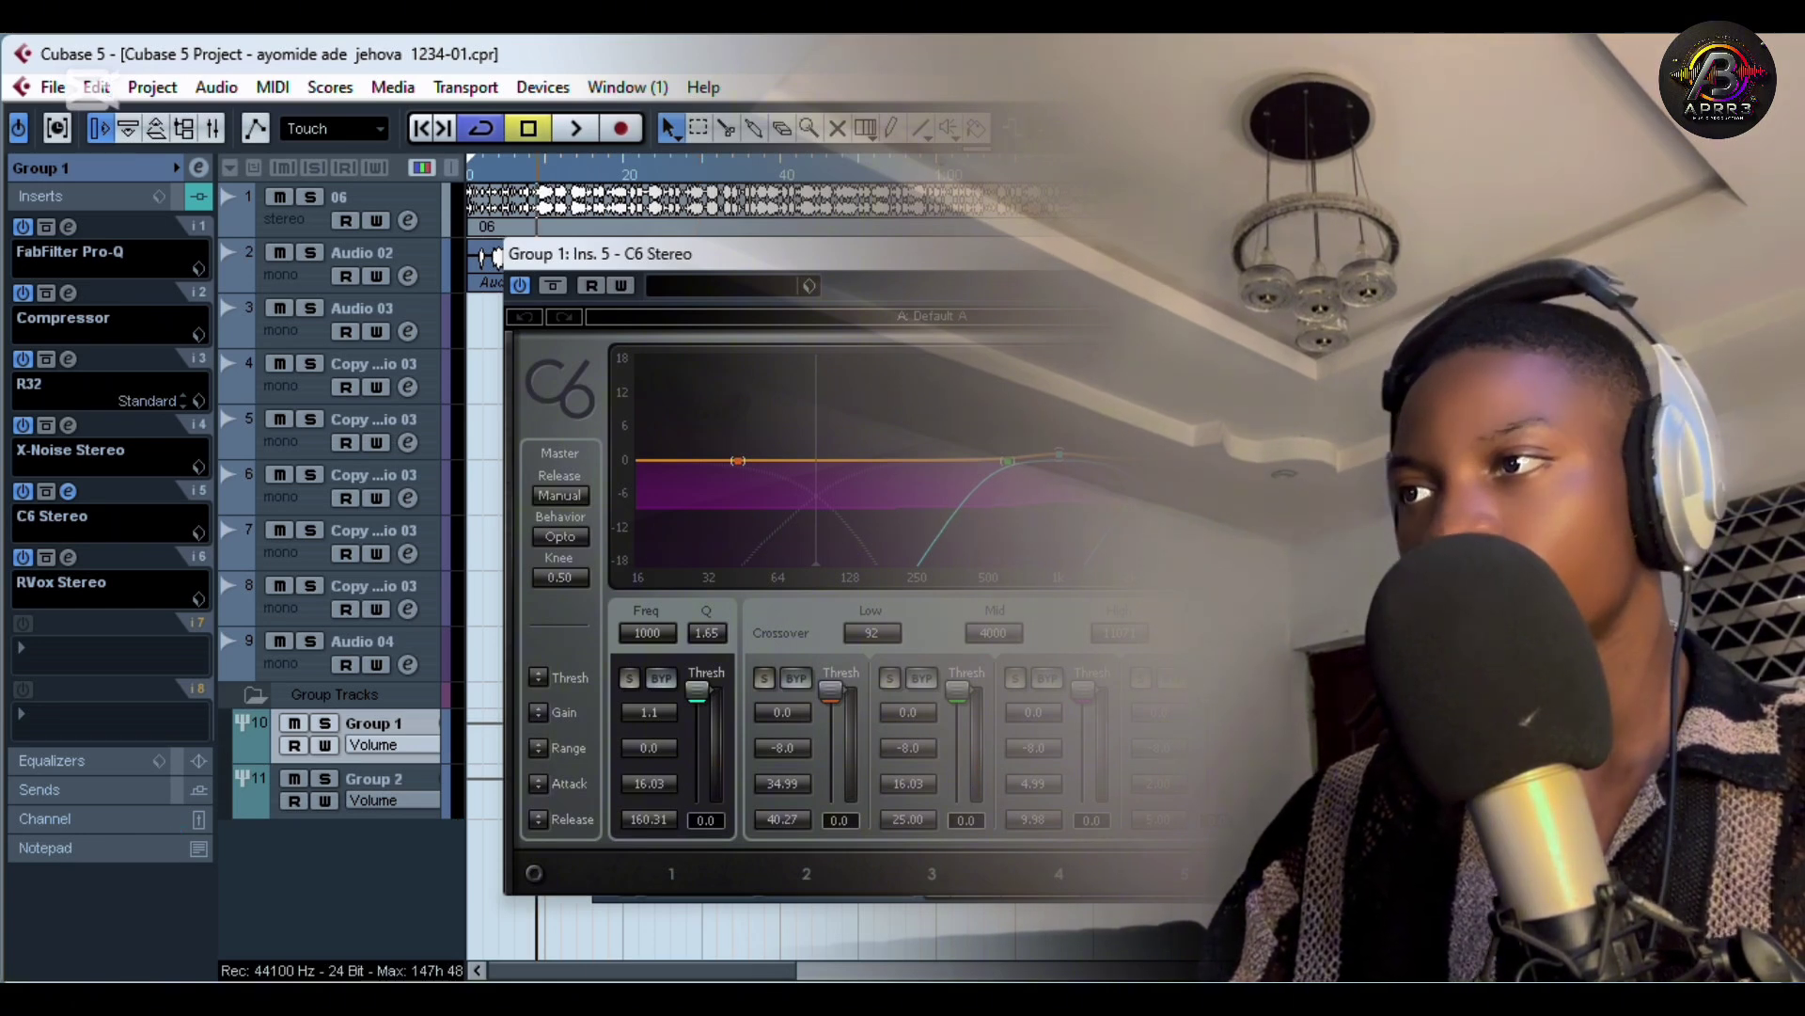
key("space")
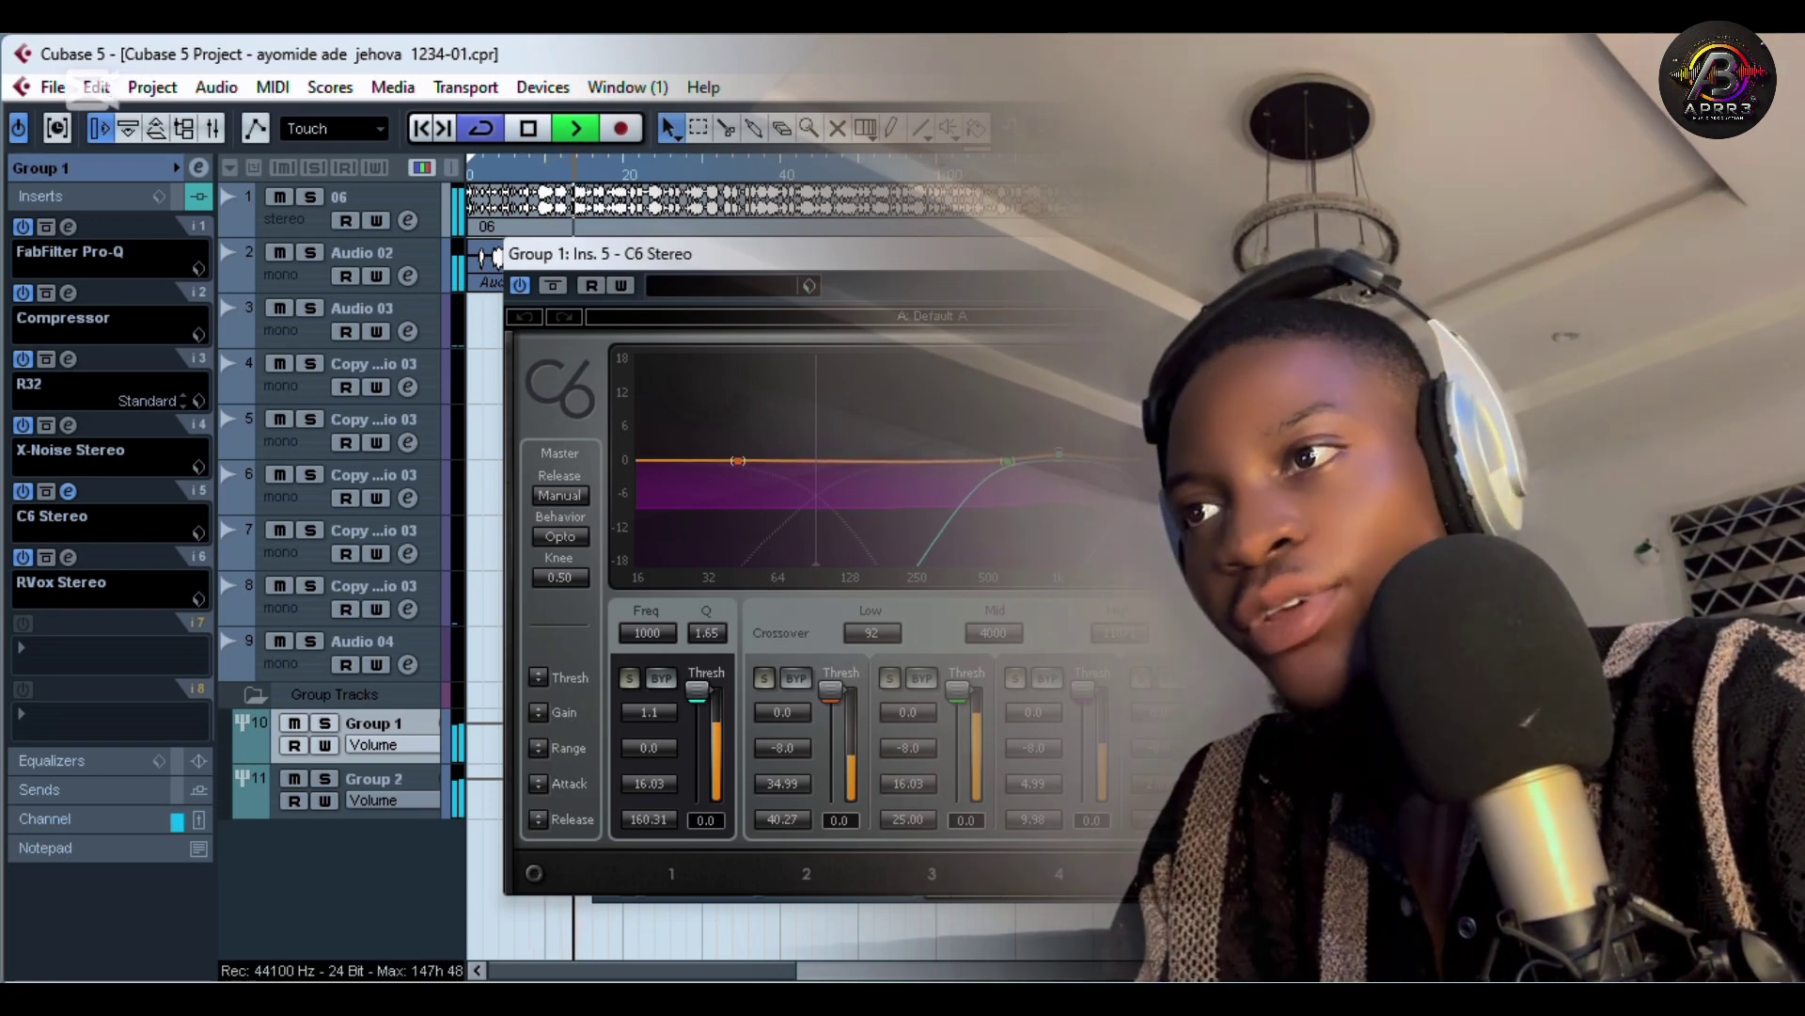
key("space")
left_click(68, 490)
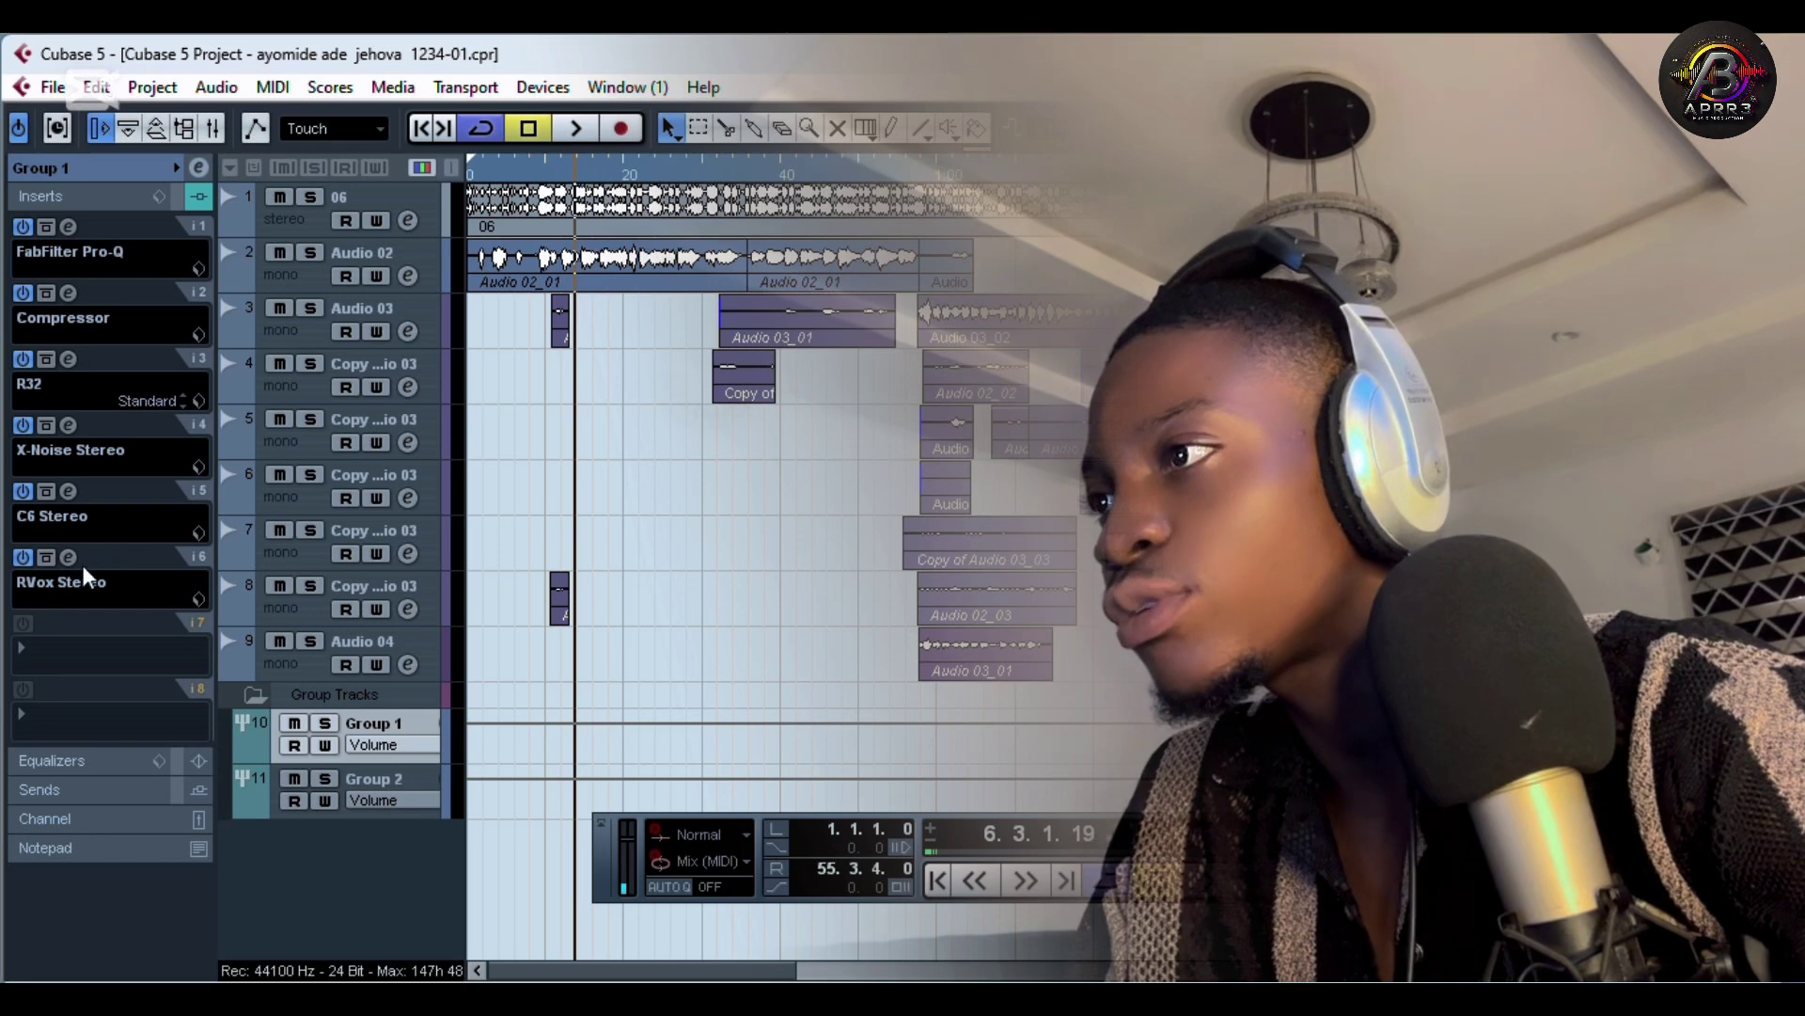
Reselect Group 1 and play its RVox Stereo (comp −6.8, gate −Inf) from an earlier position
left_click(364, 775)
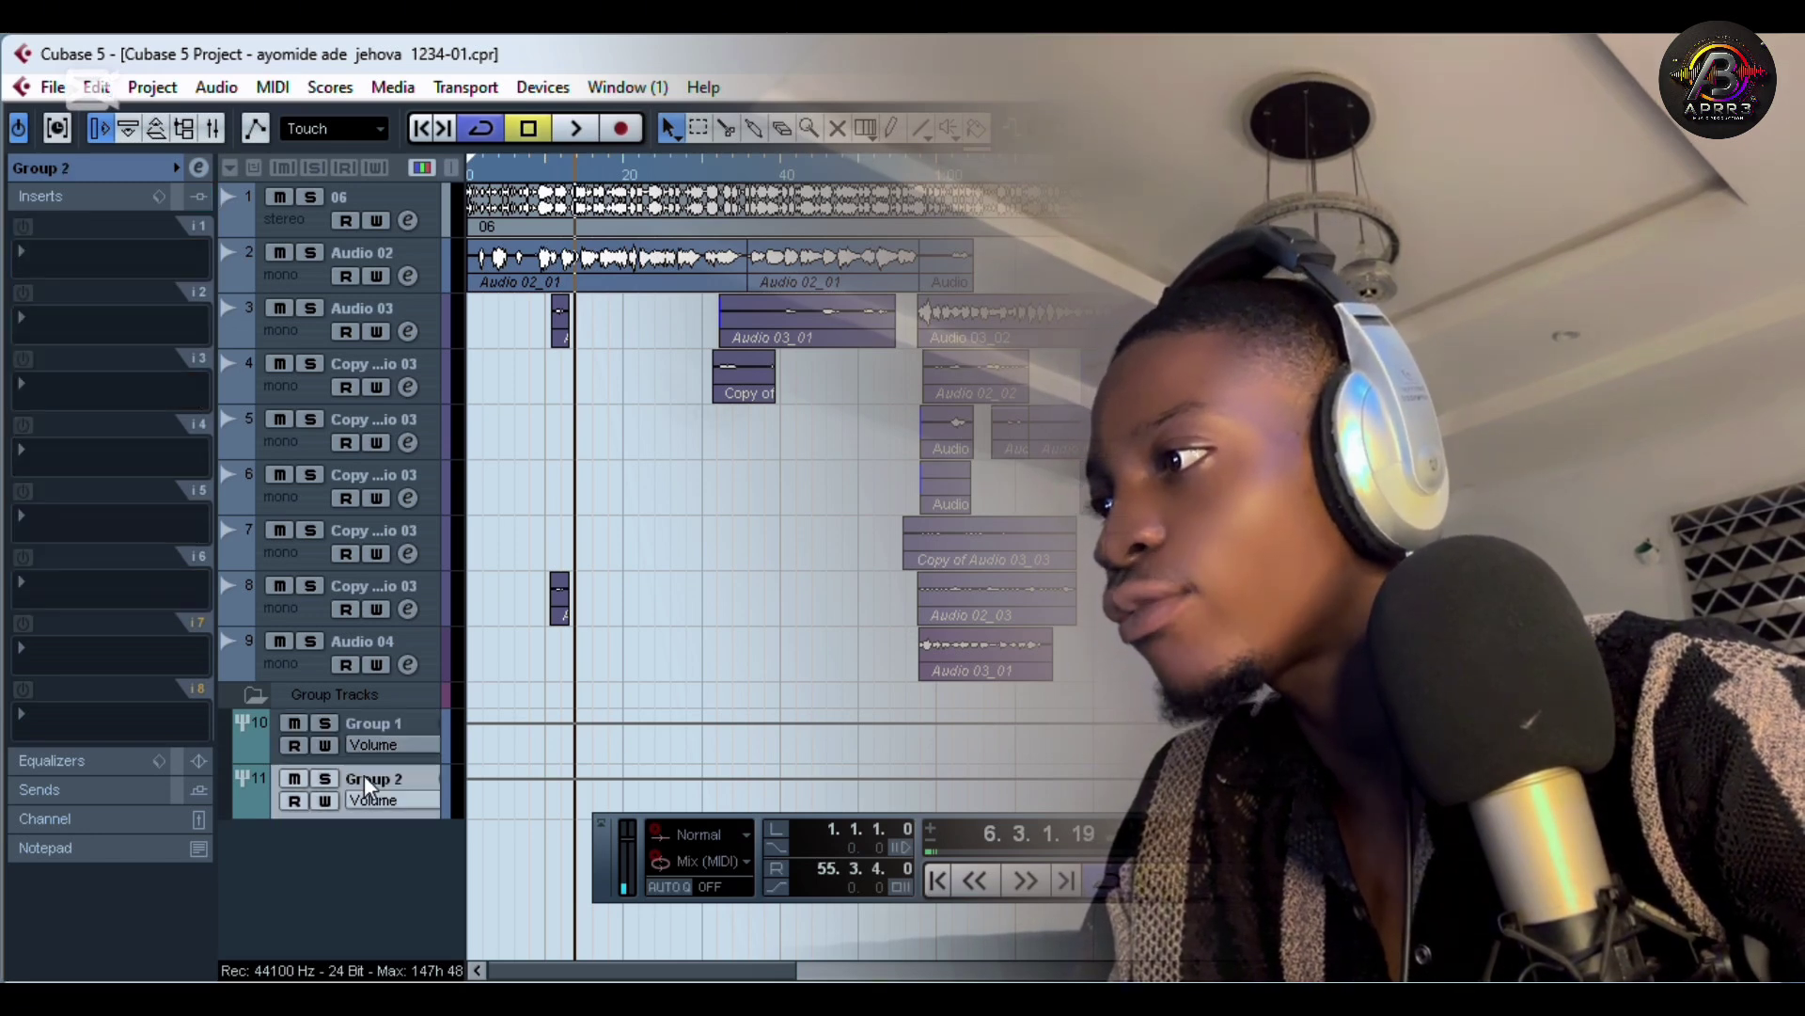
left_click(375, 723)
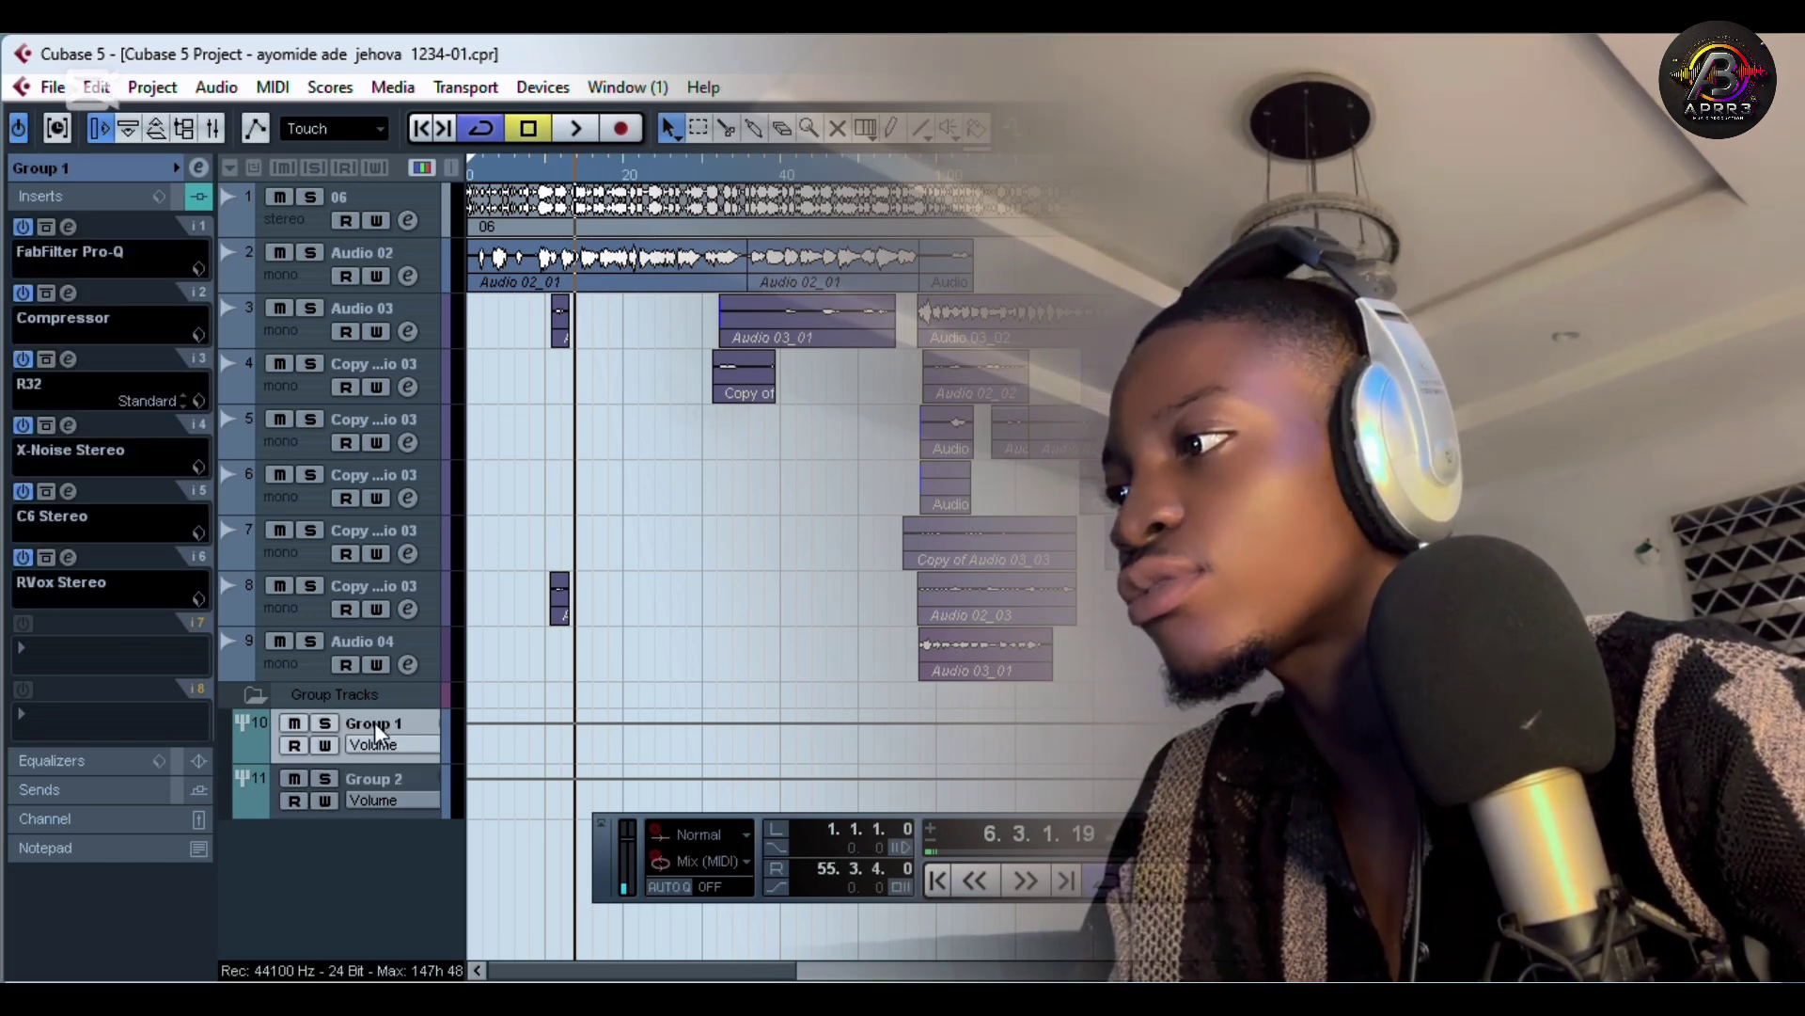
left_click(66, 559)
key("space")
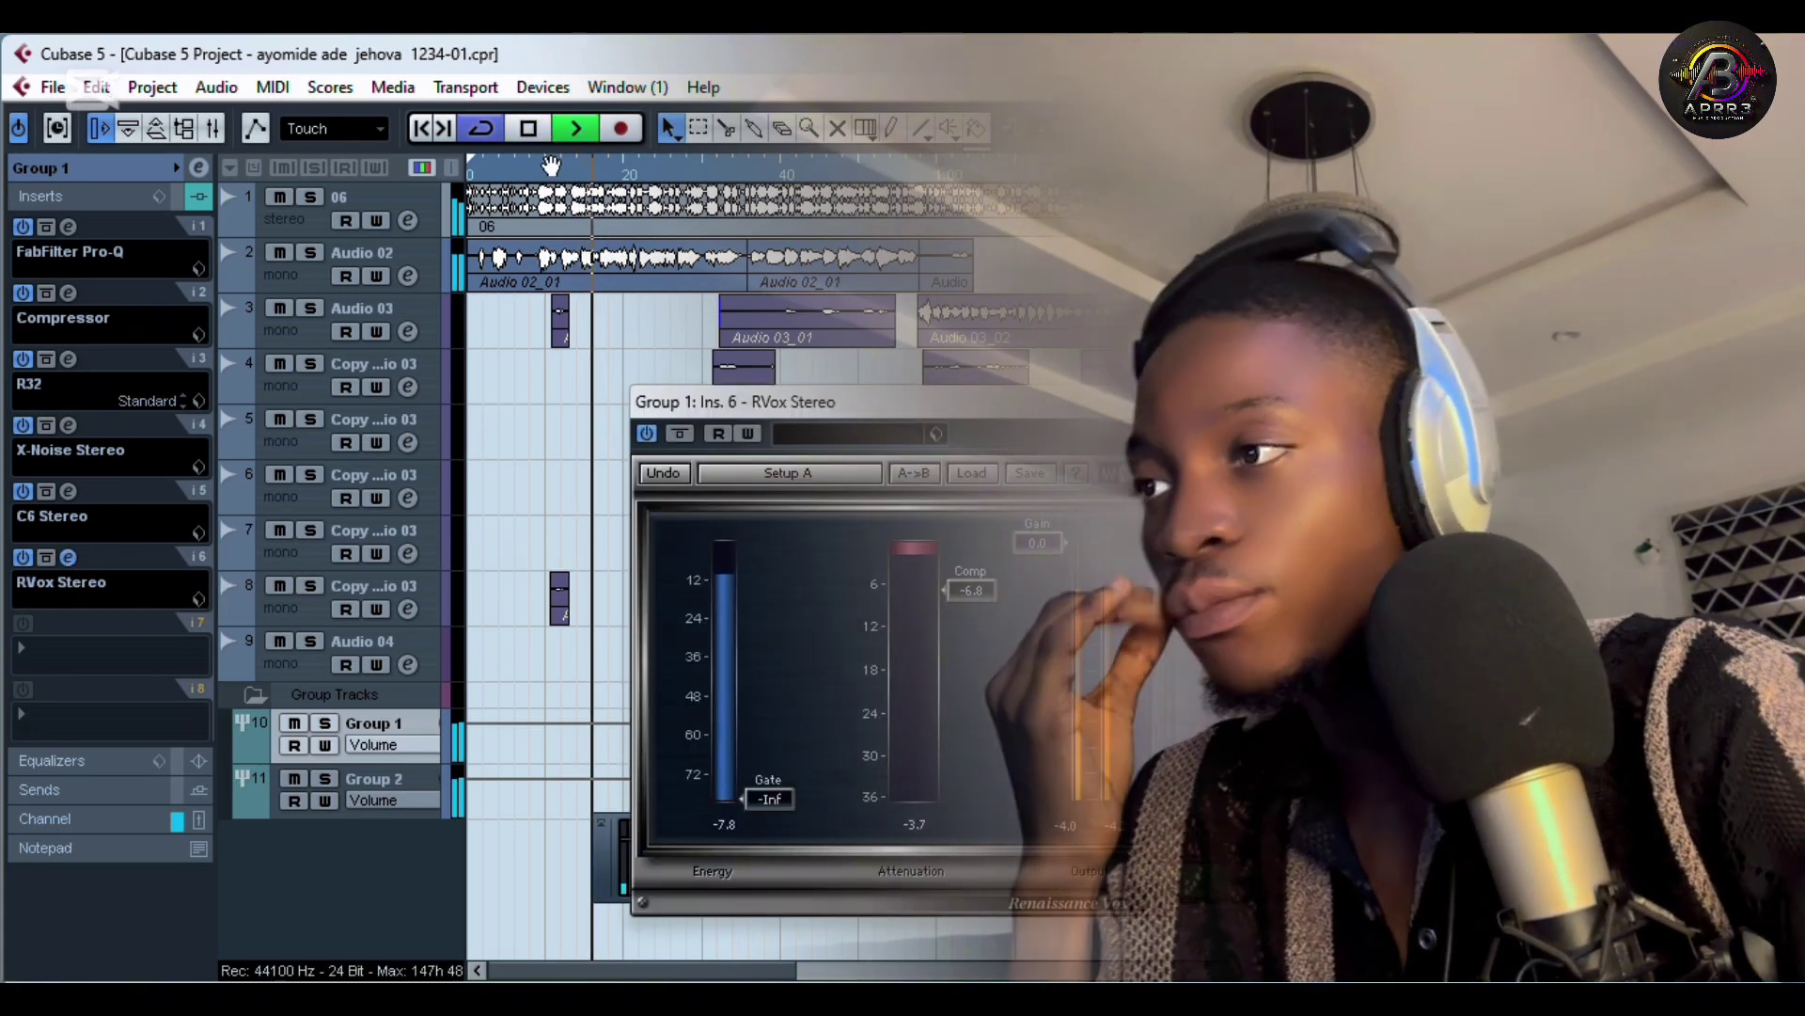
left_click(538, 165)
key("space")
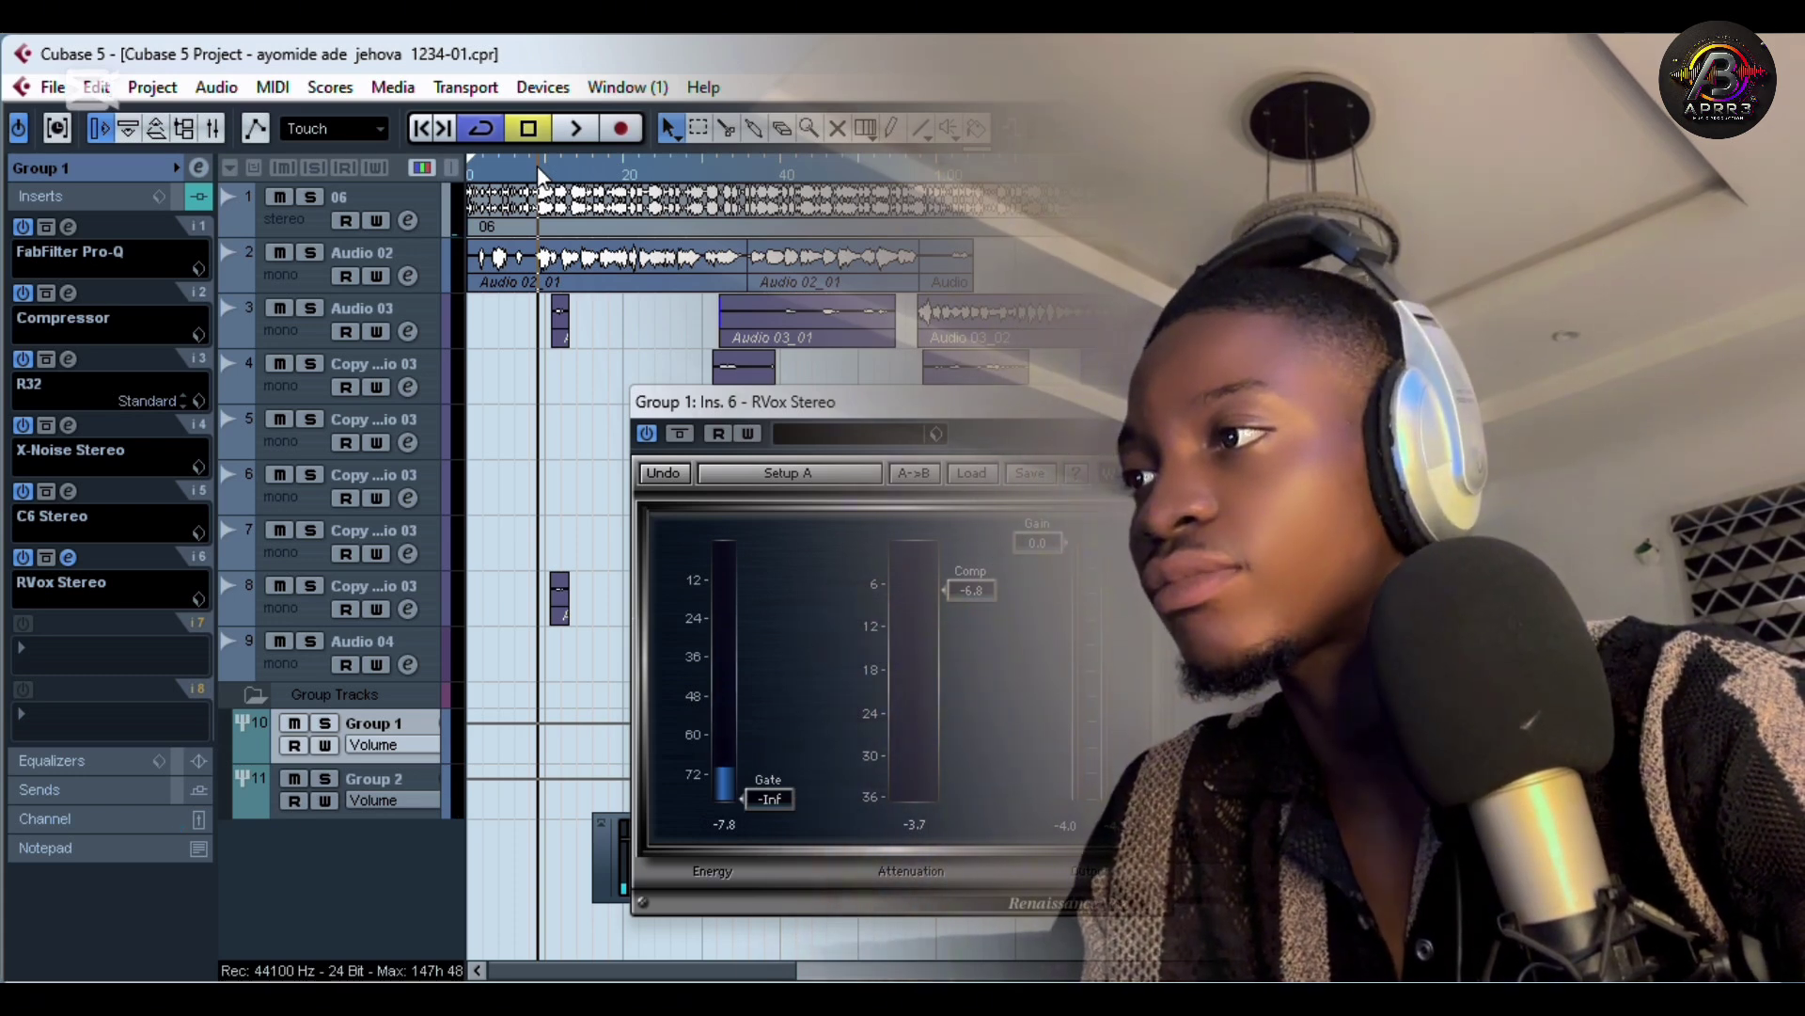
key("space")
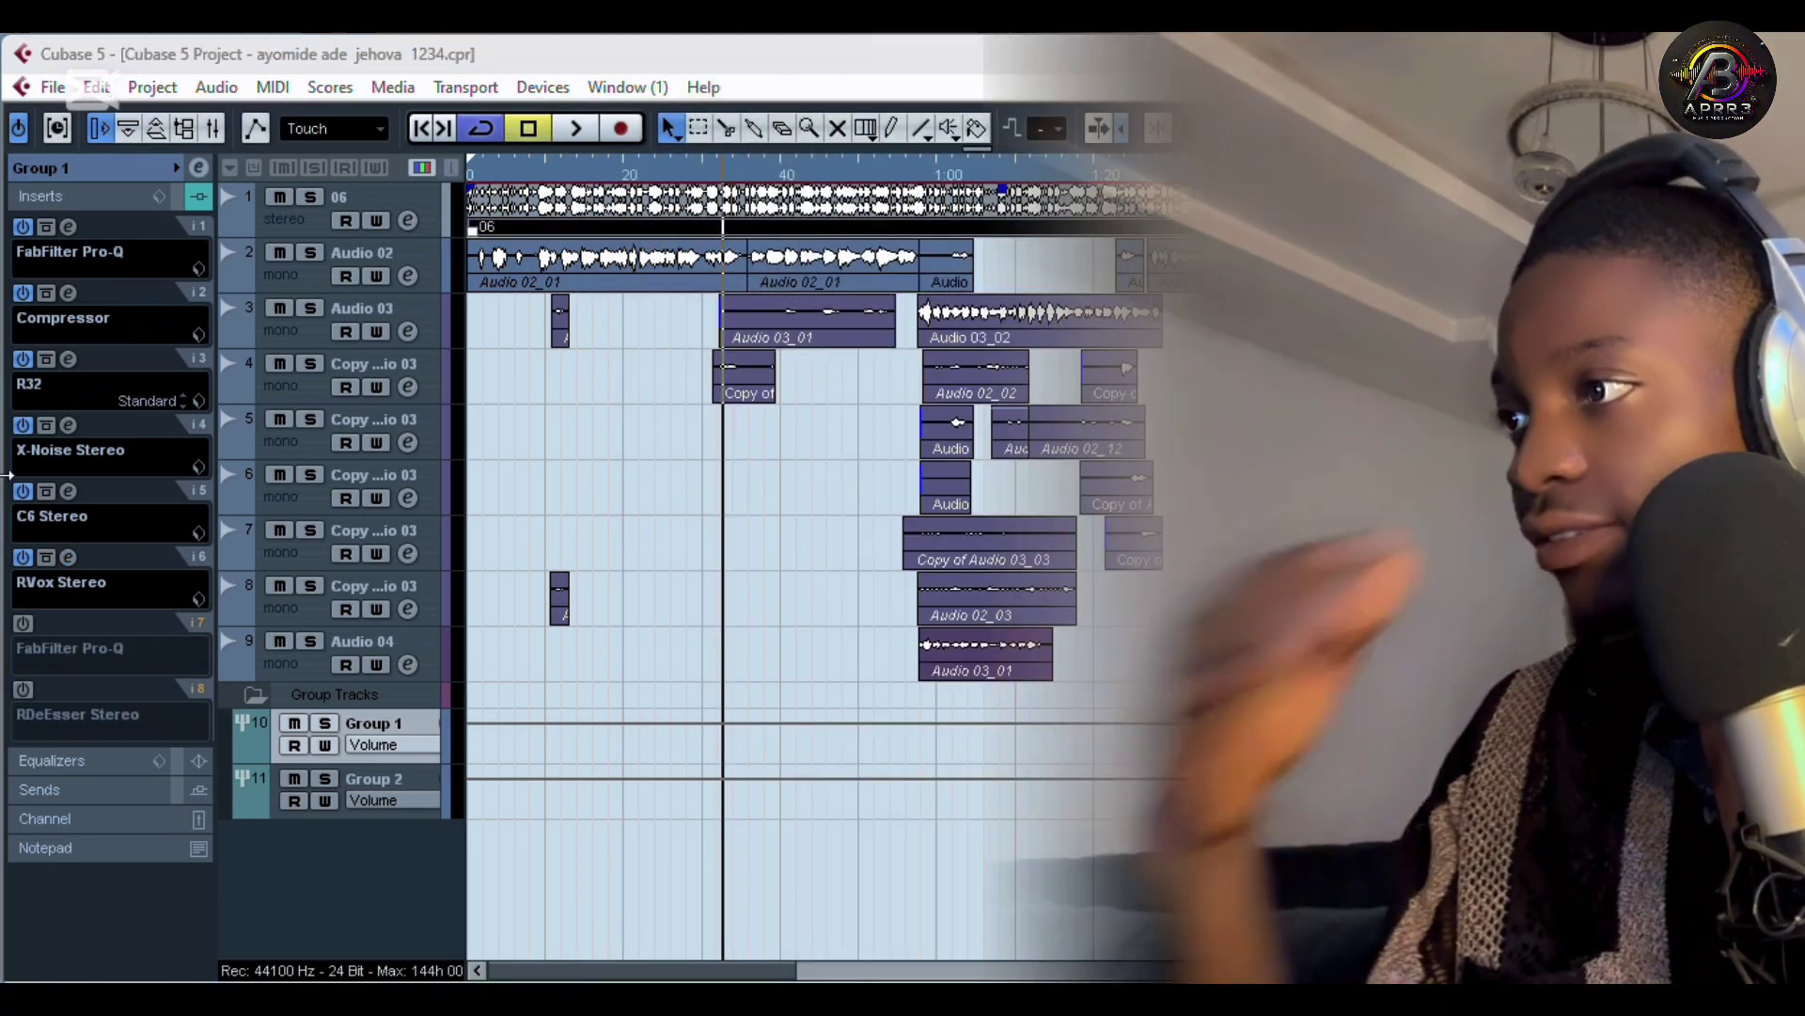
Show the Transport, switch on the second Pro-Q in insert 7, and play with track 06 muted
key("F2")
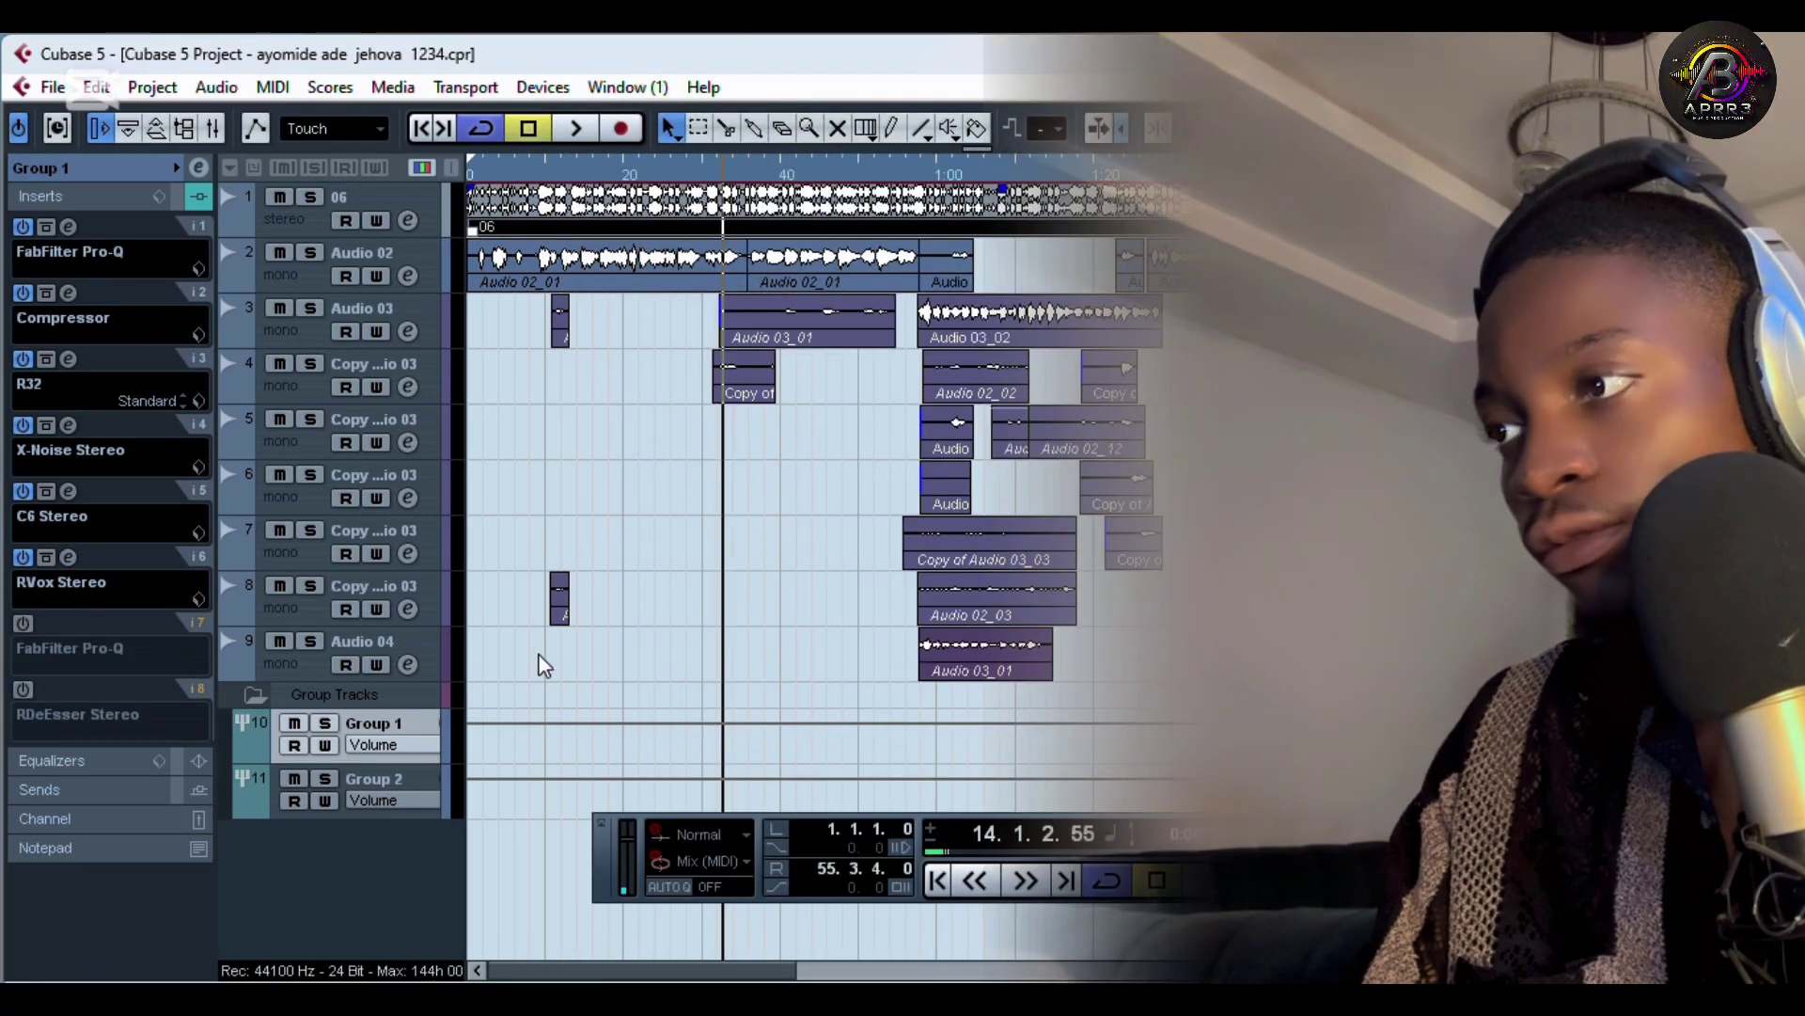
left_click(20, 623)
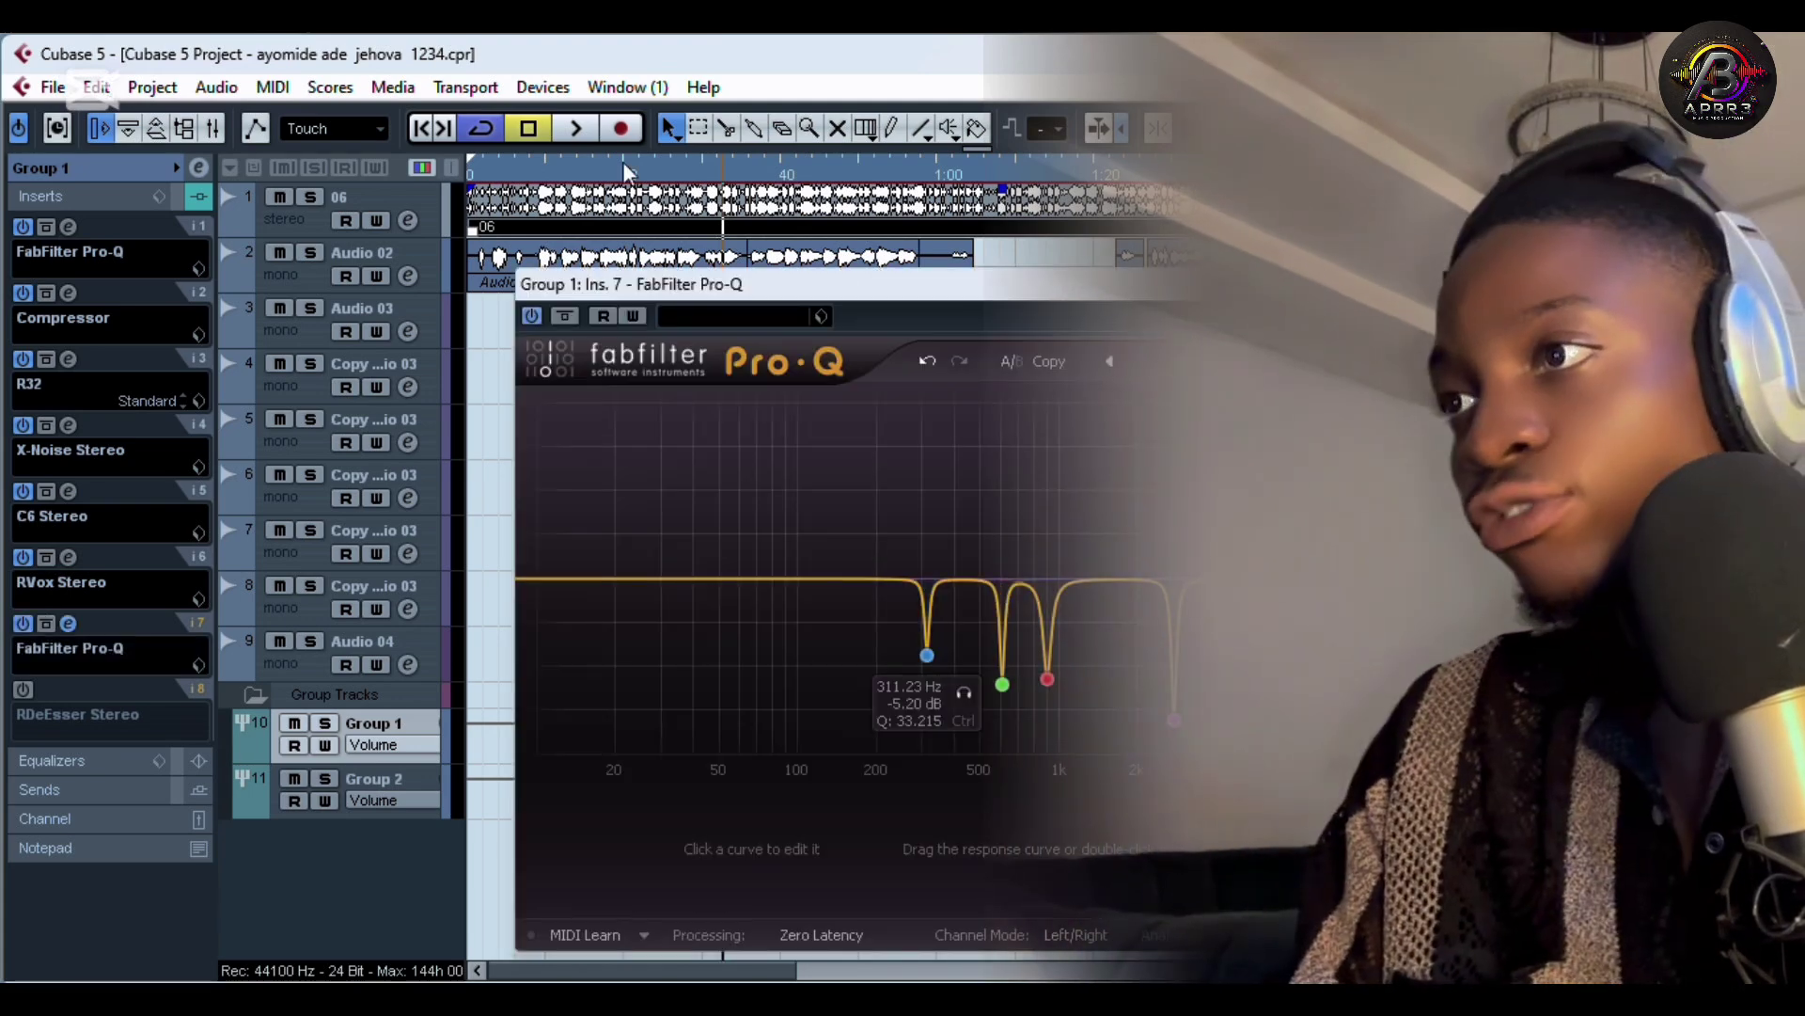
left_click(569, 169)
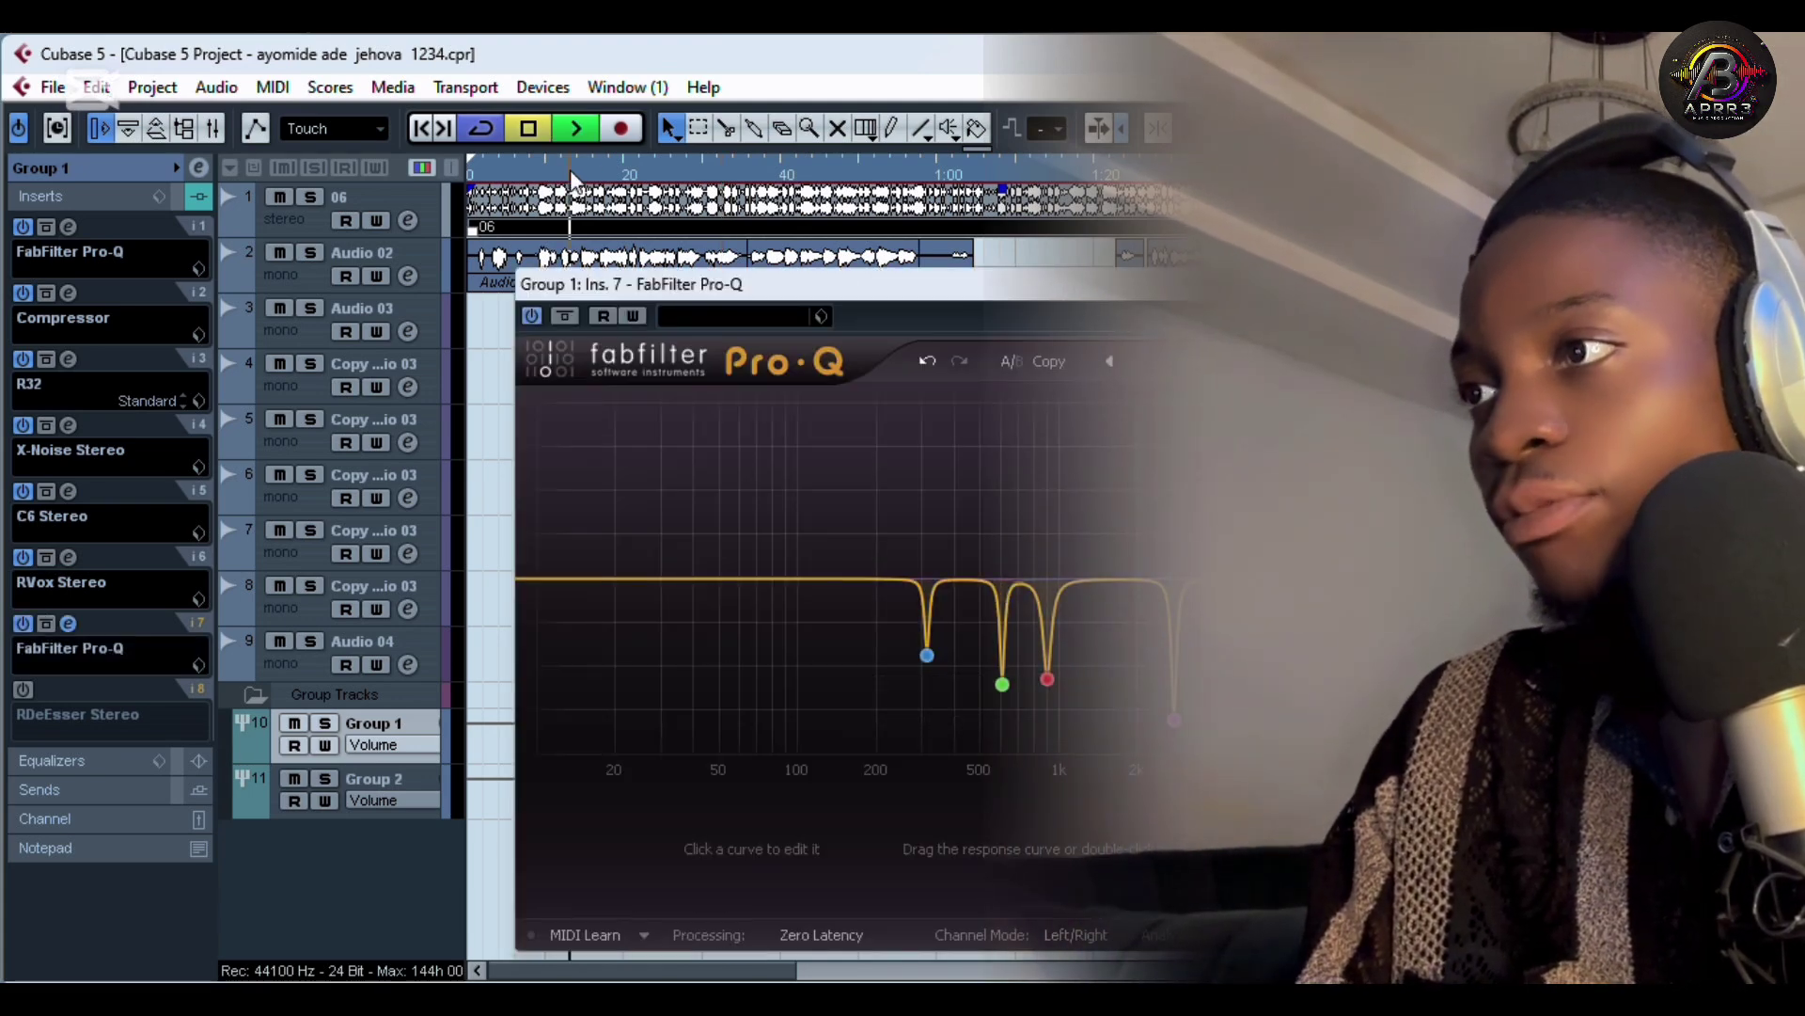
key("space")
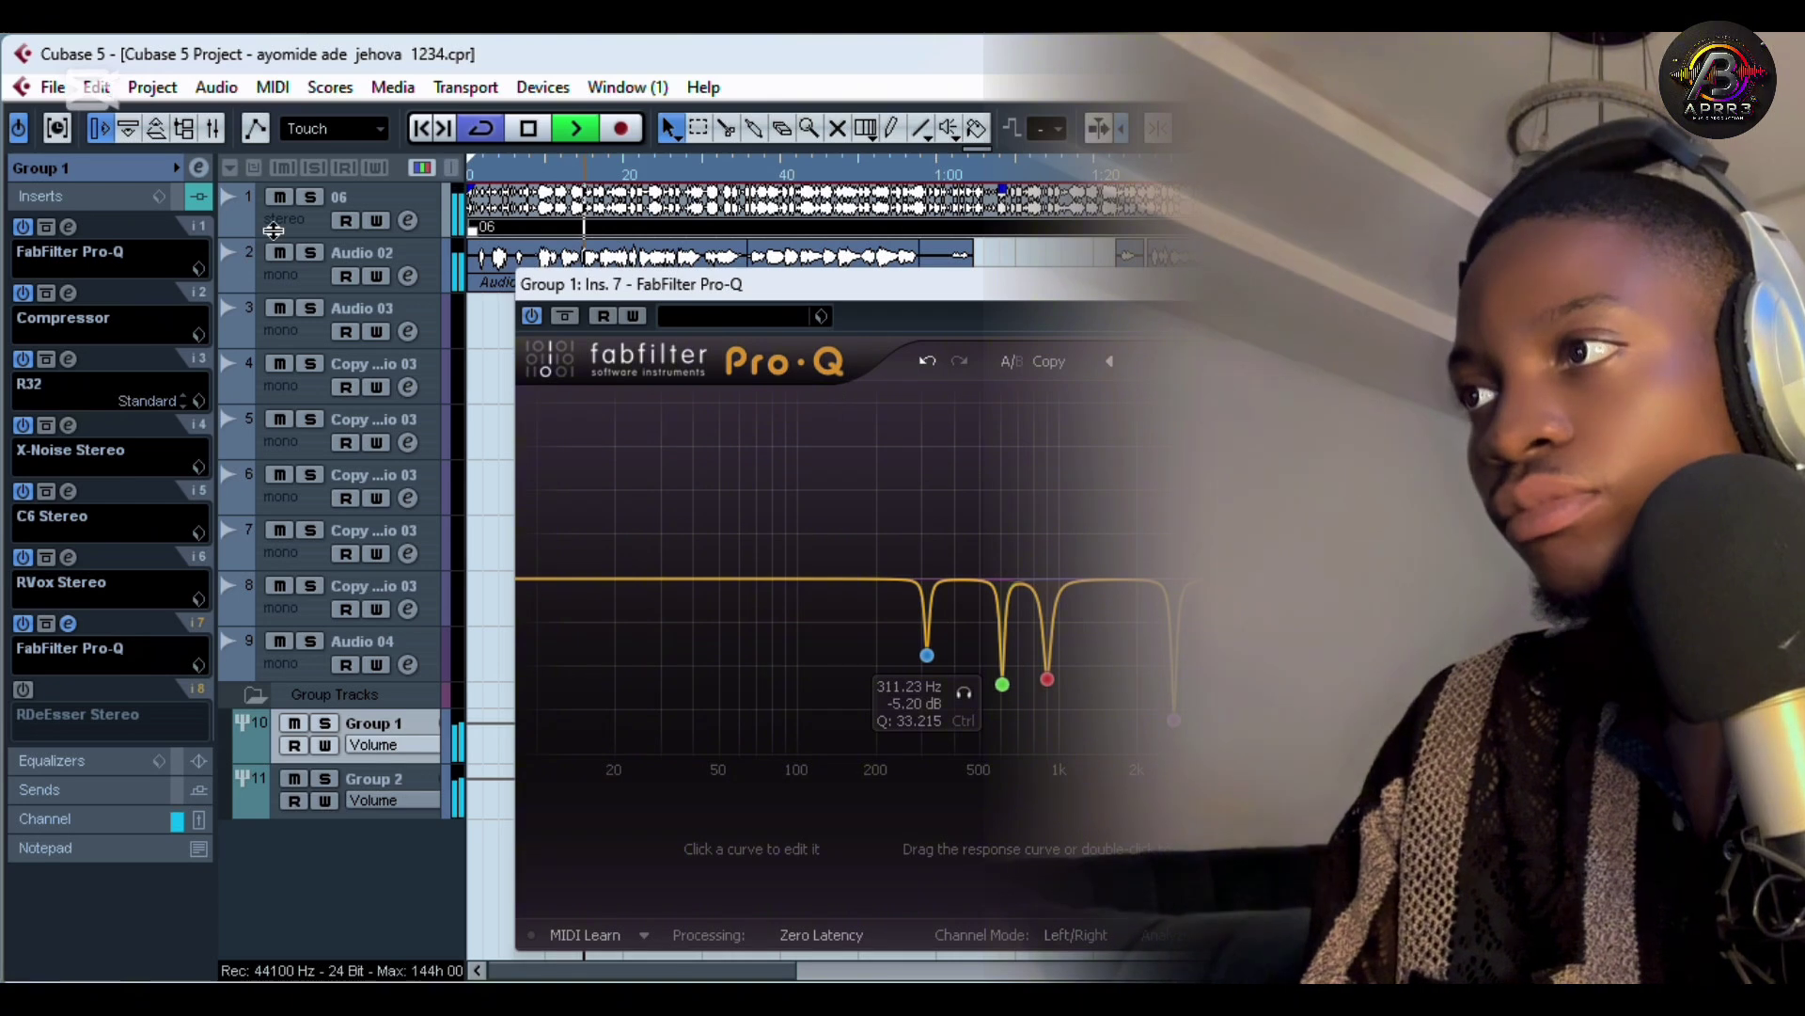
left_click(279, 197)
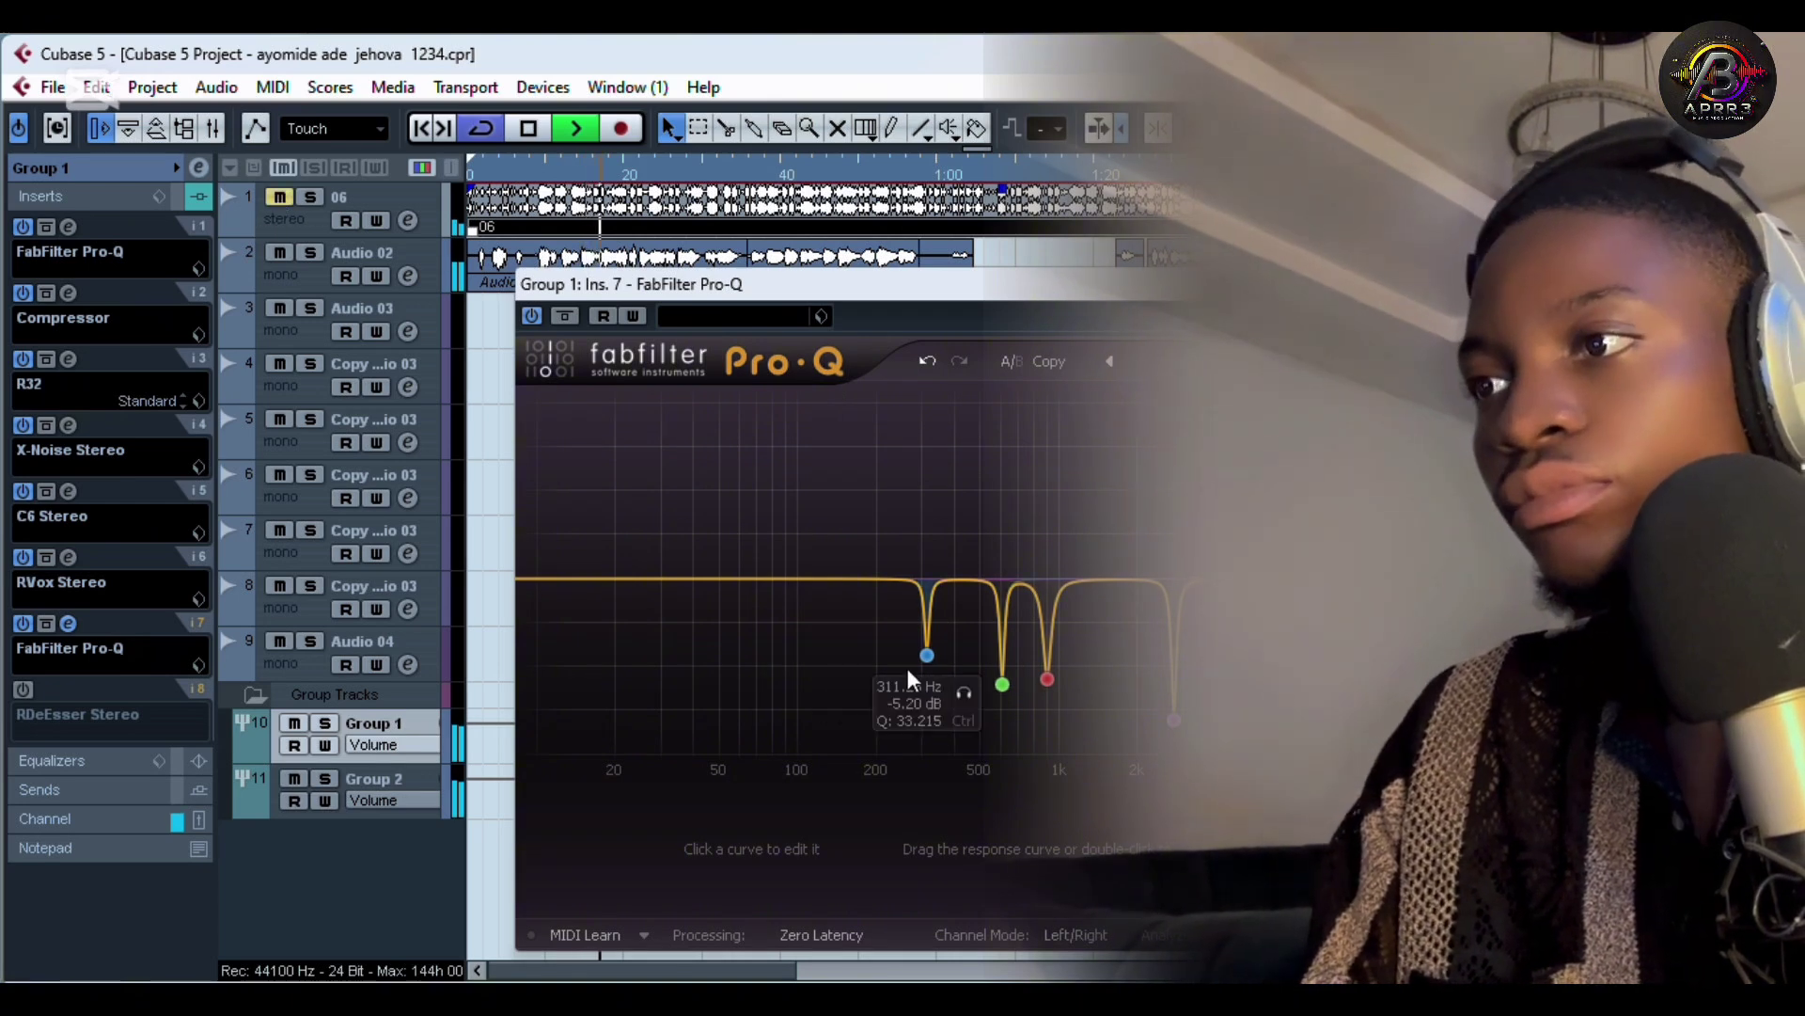
Solo the 311 Hz, middle and 898 Hz notches, A/B the bypass, then unmute 06, stop and close
left_click(962, 692)
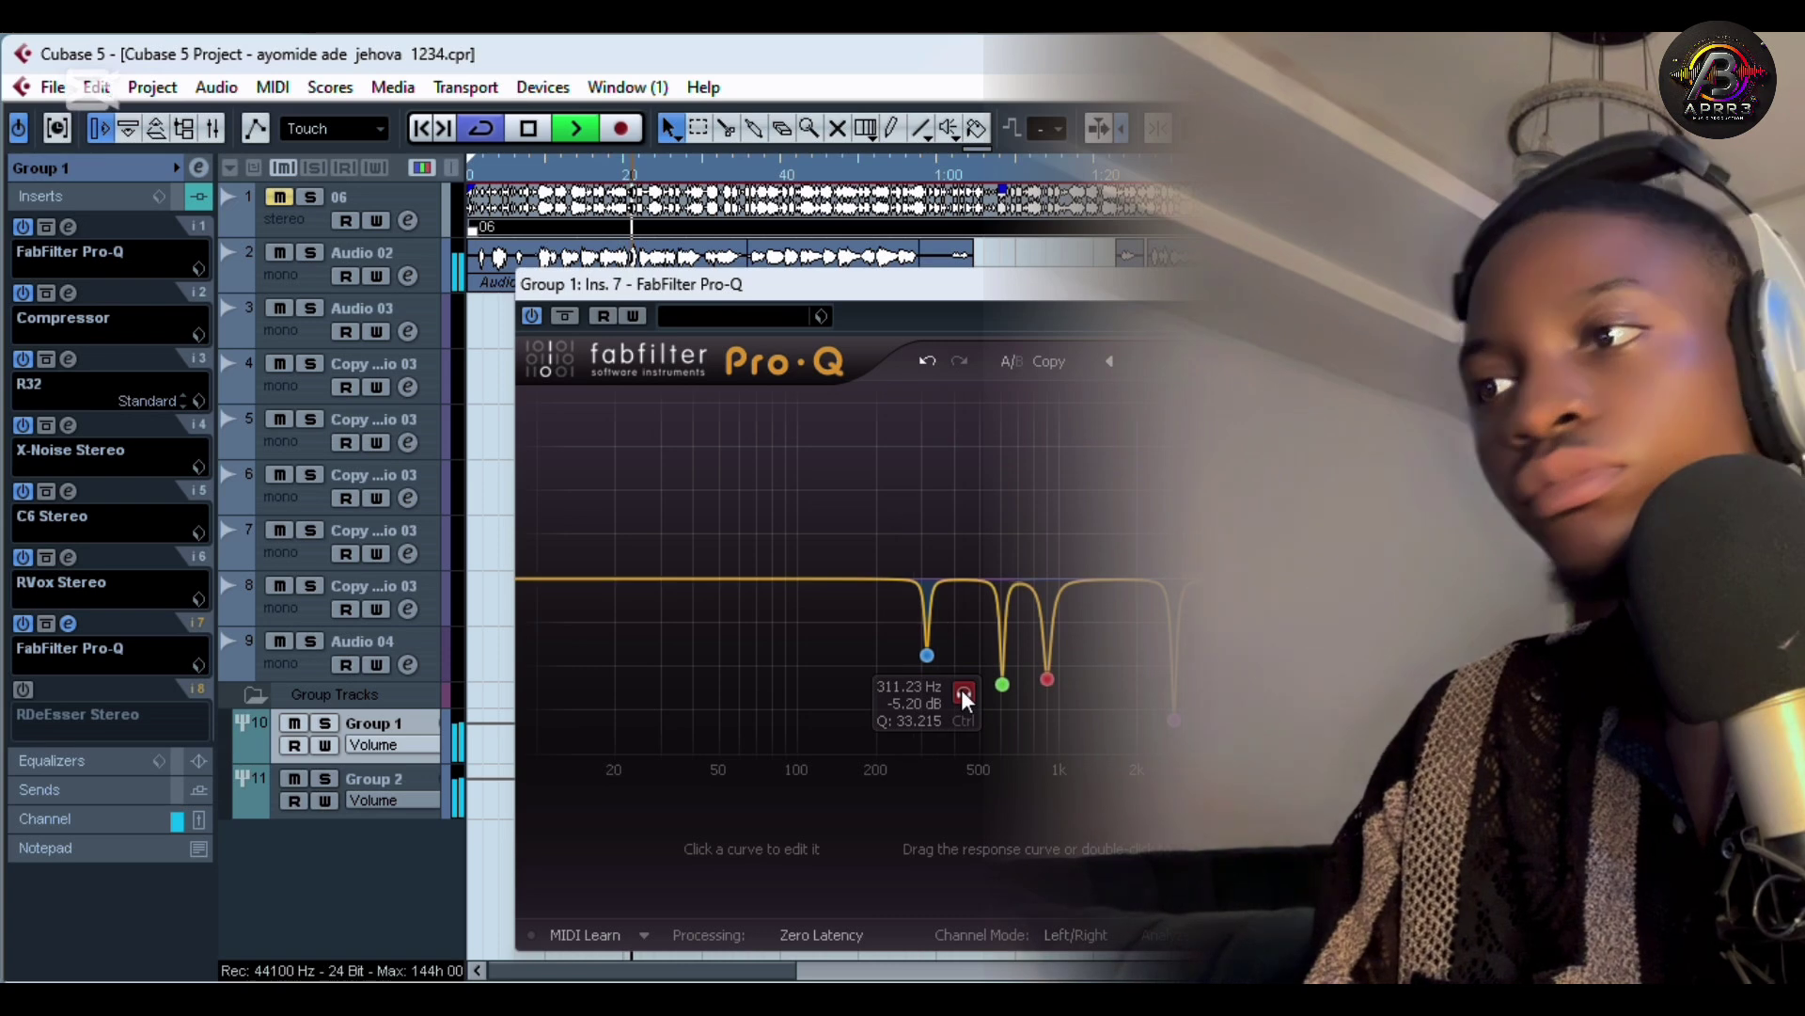
left_click(1038, 720)
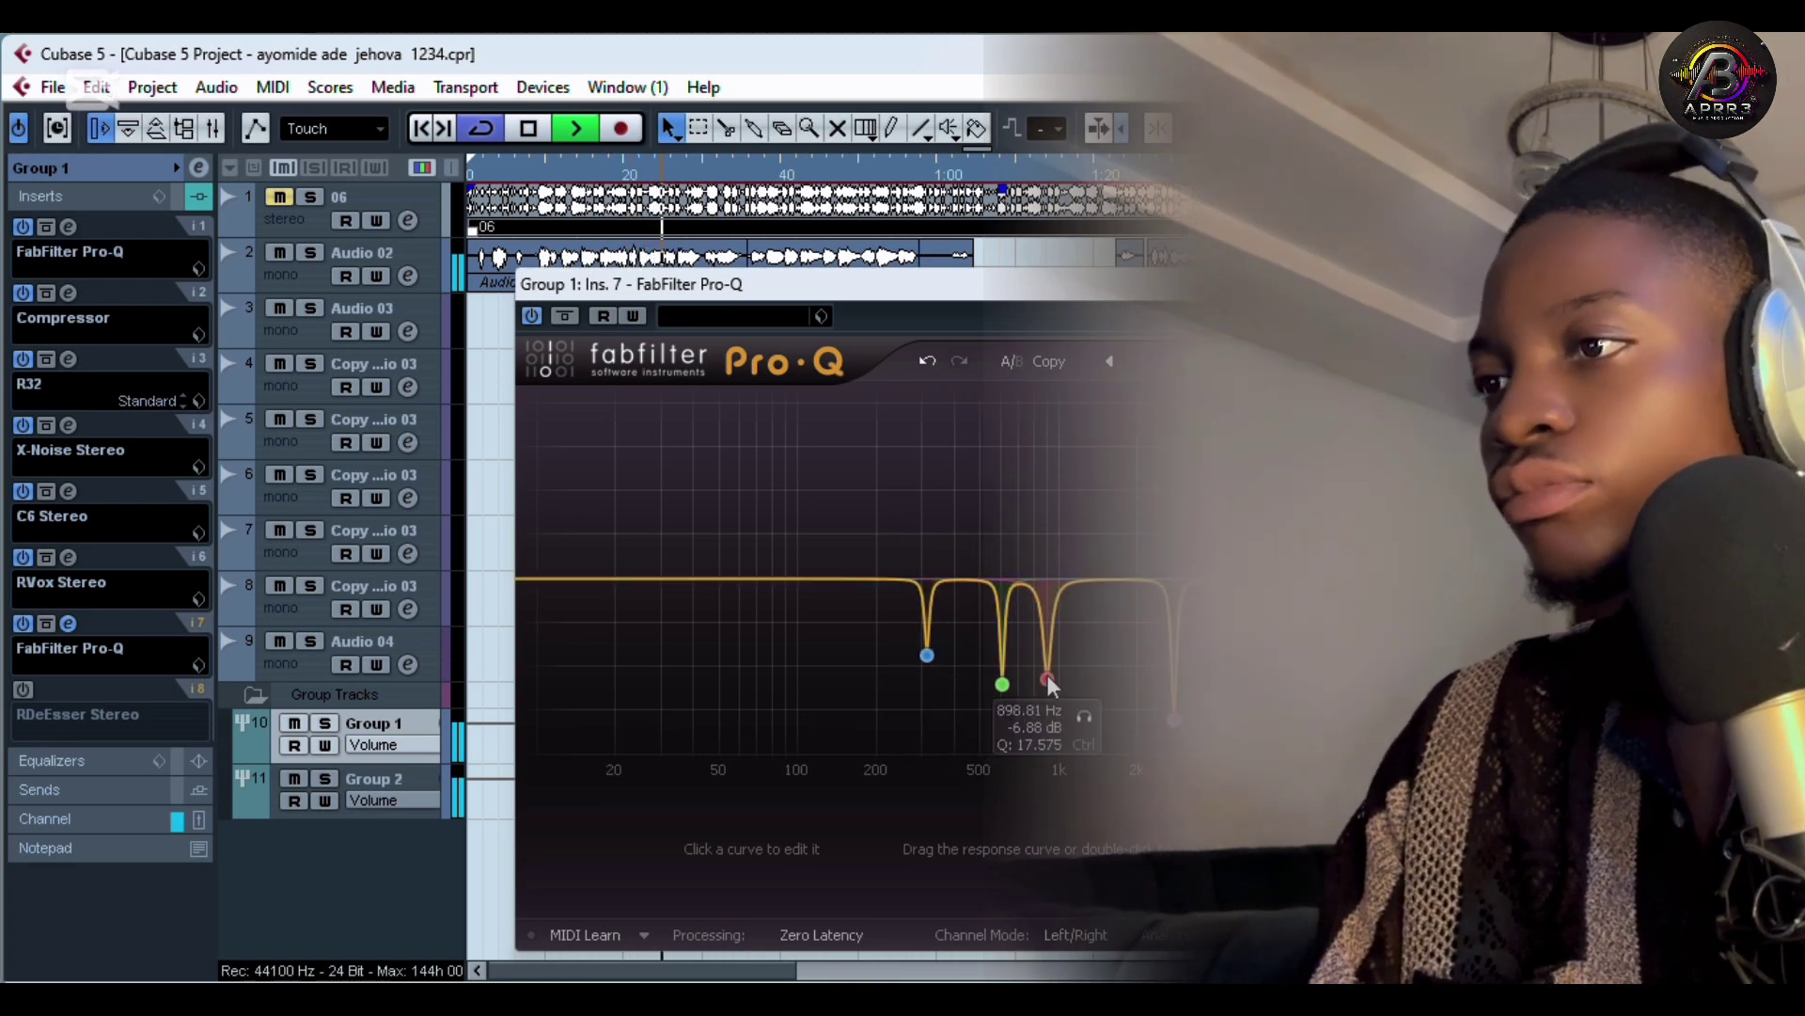
left_click(1083, 720)
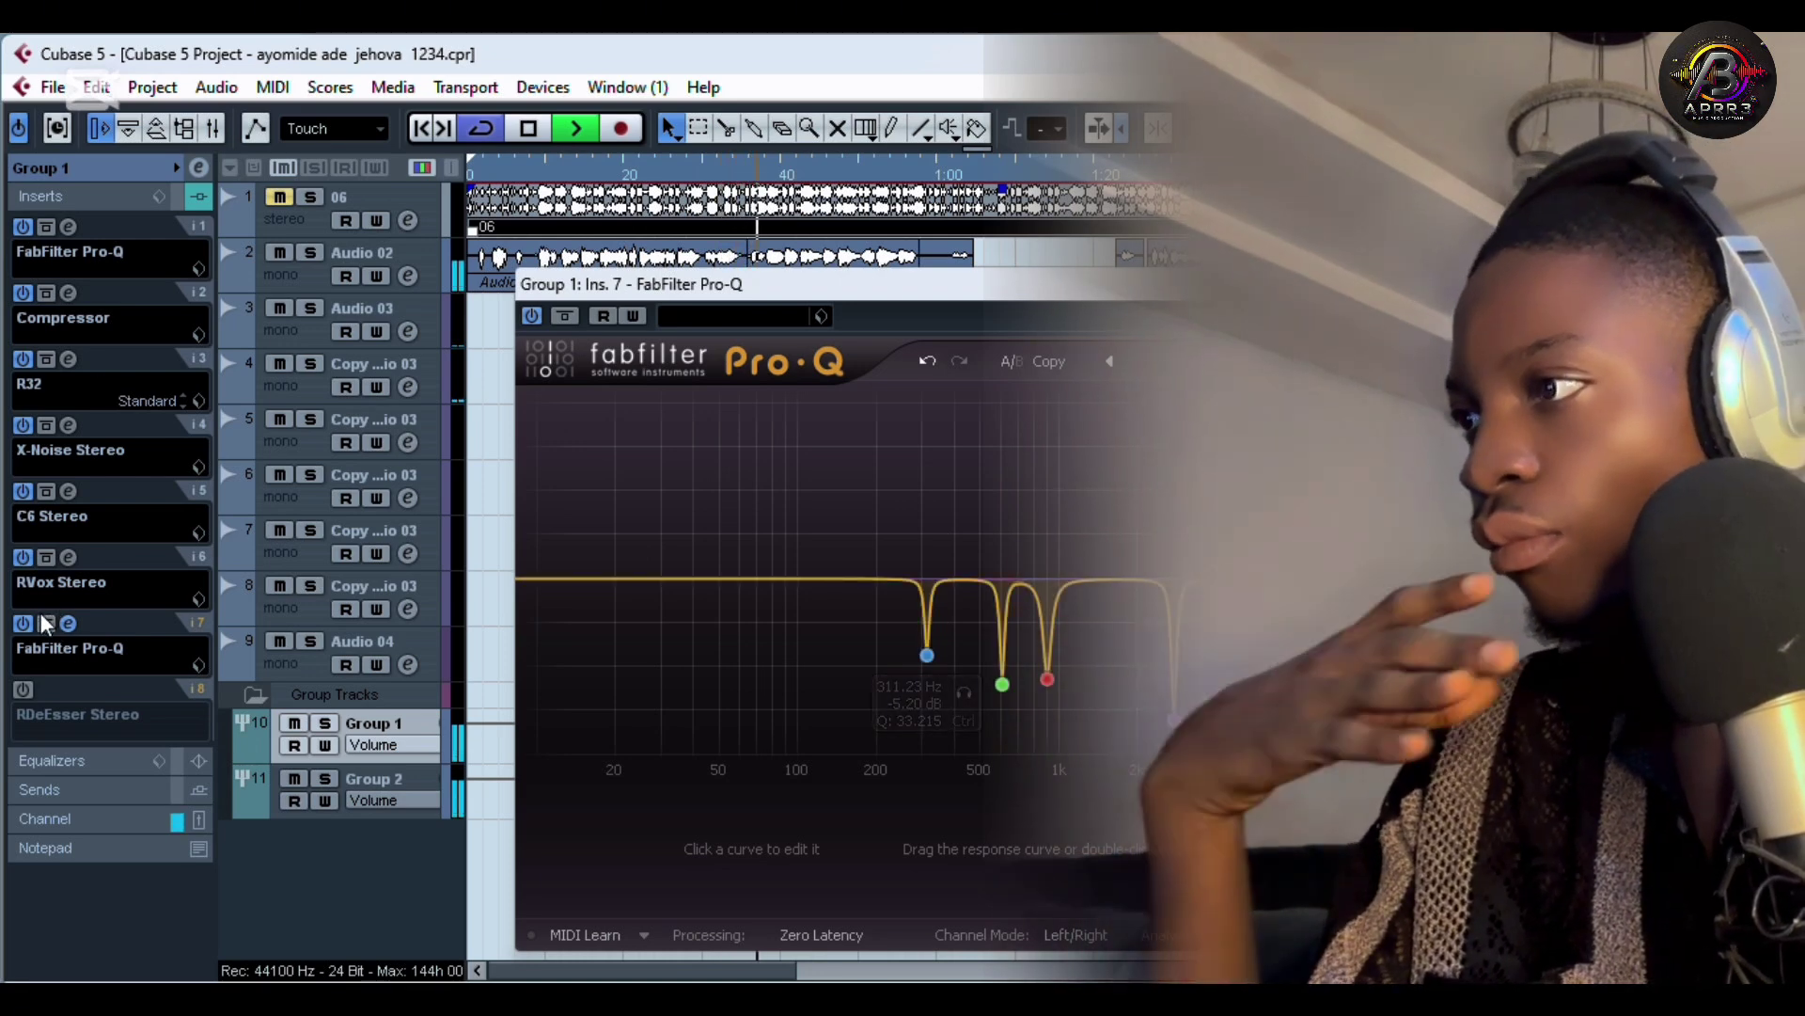
left_click(54, 628)
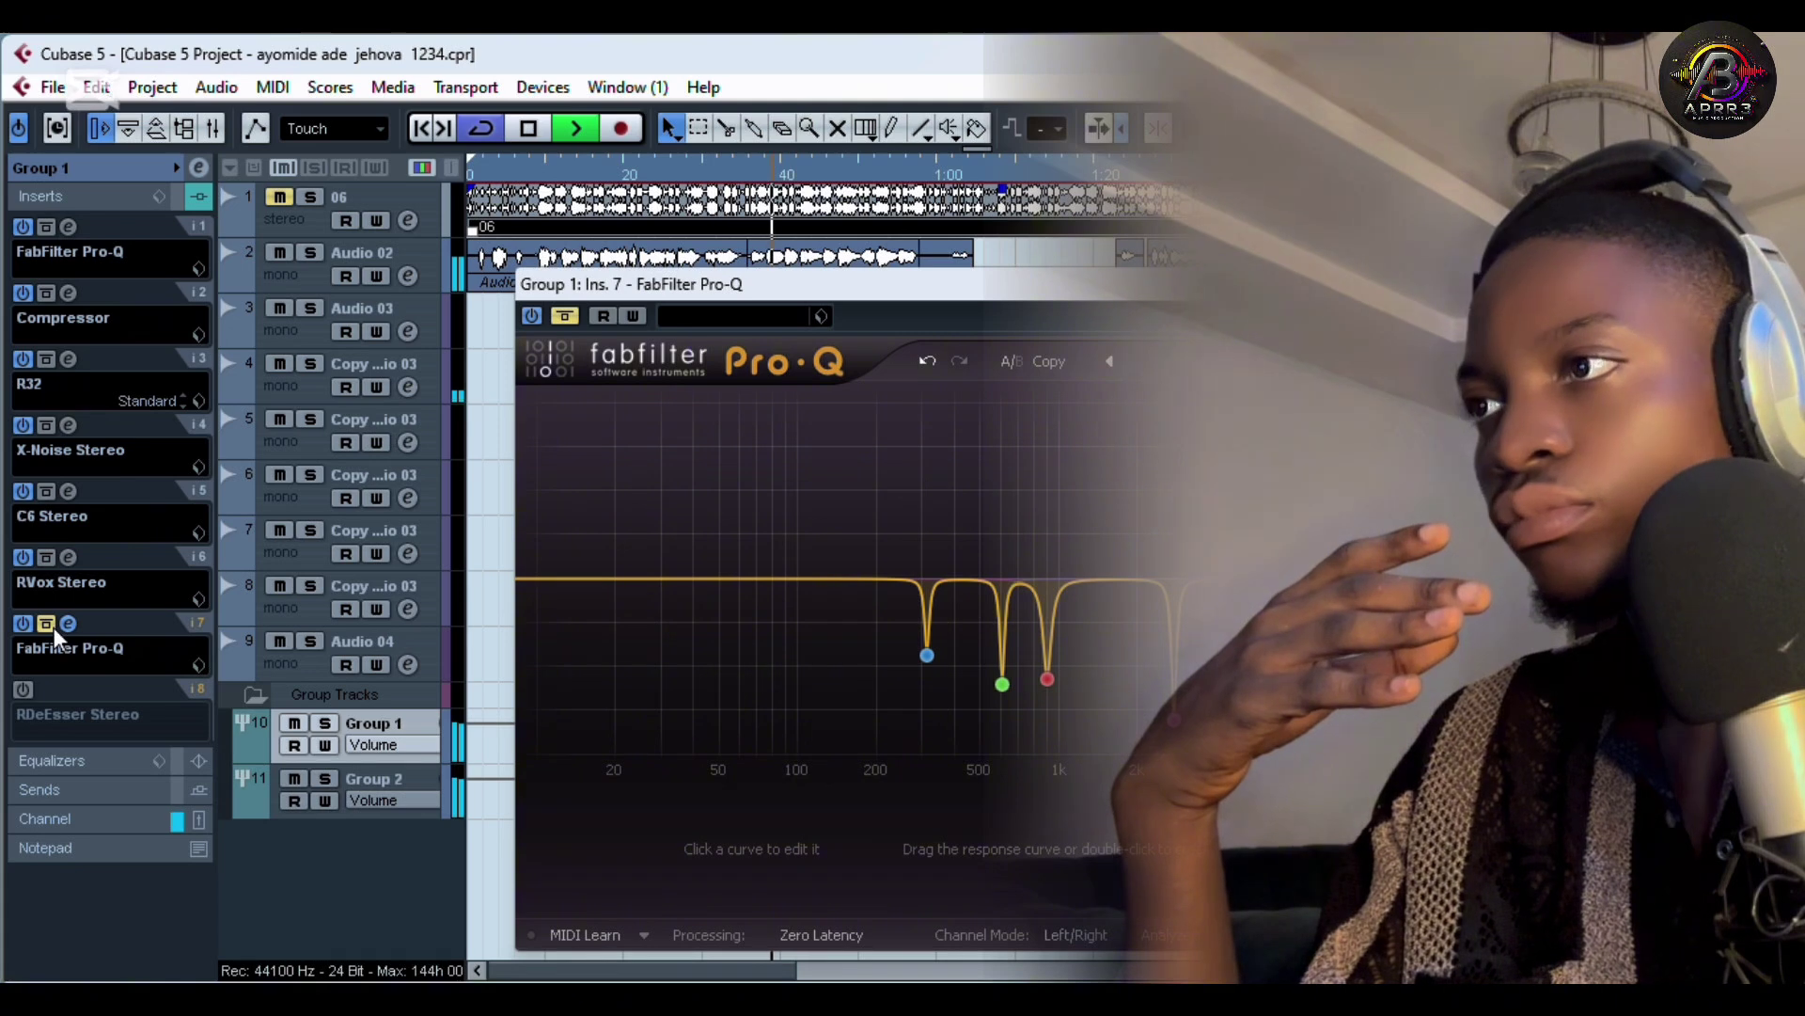
left_click(54, 628)
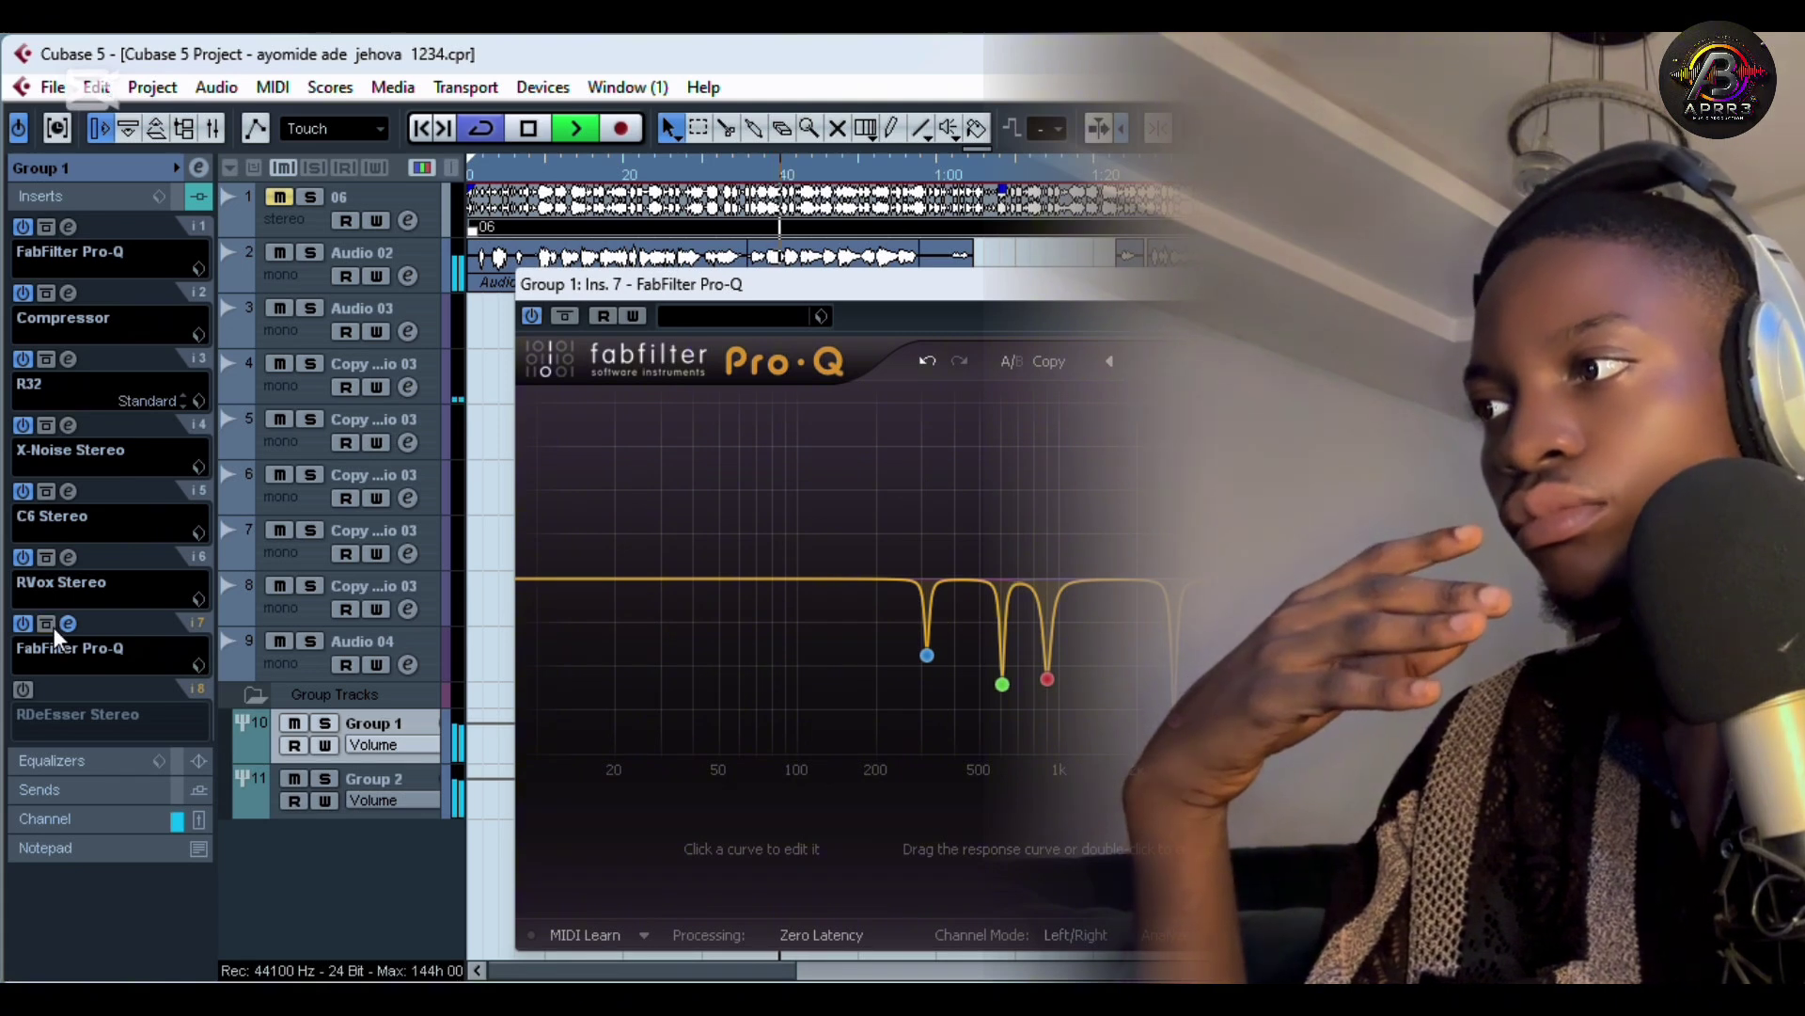
left_click(269, 199)
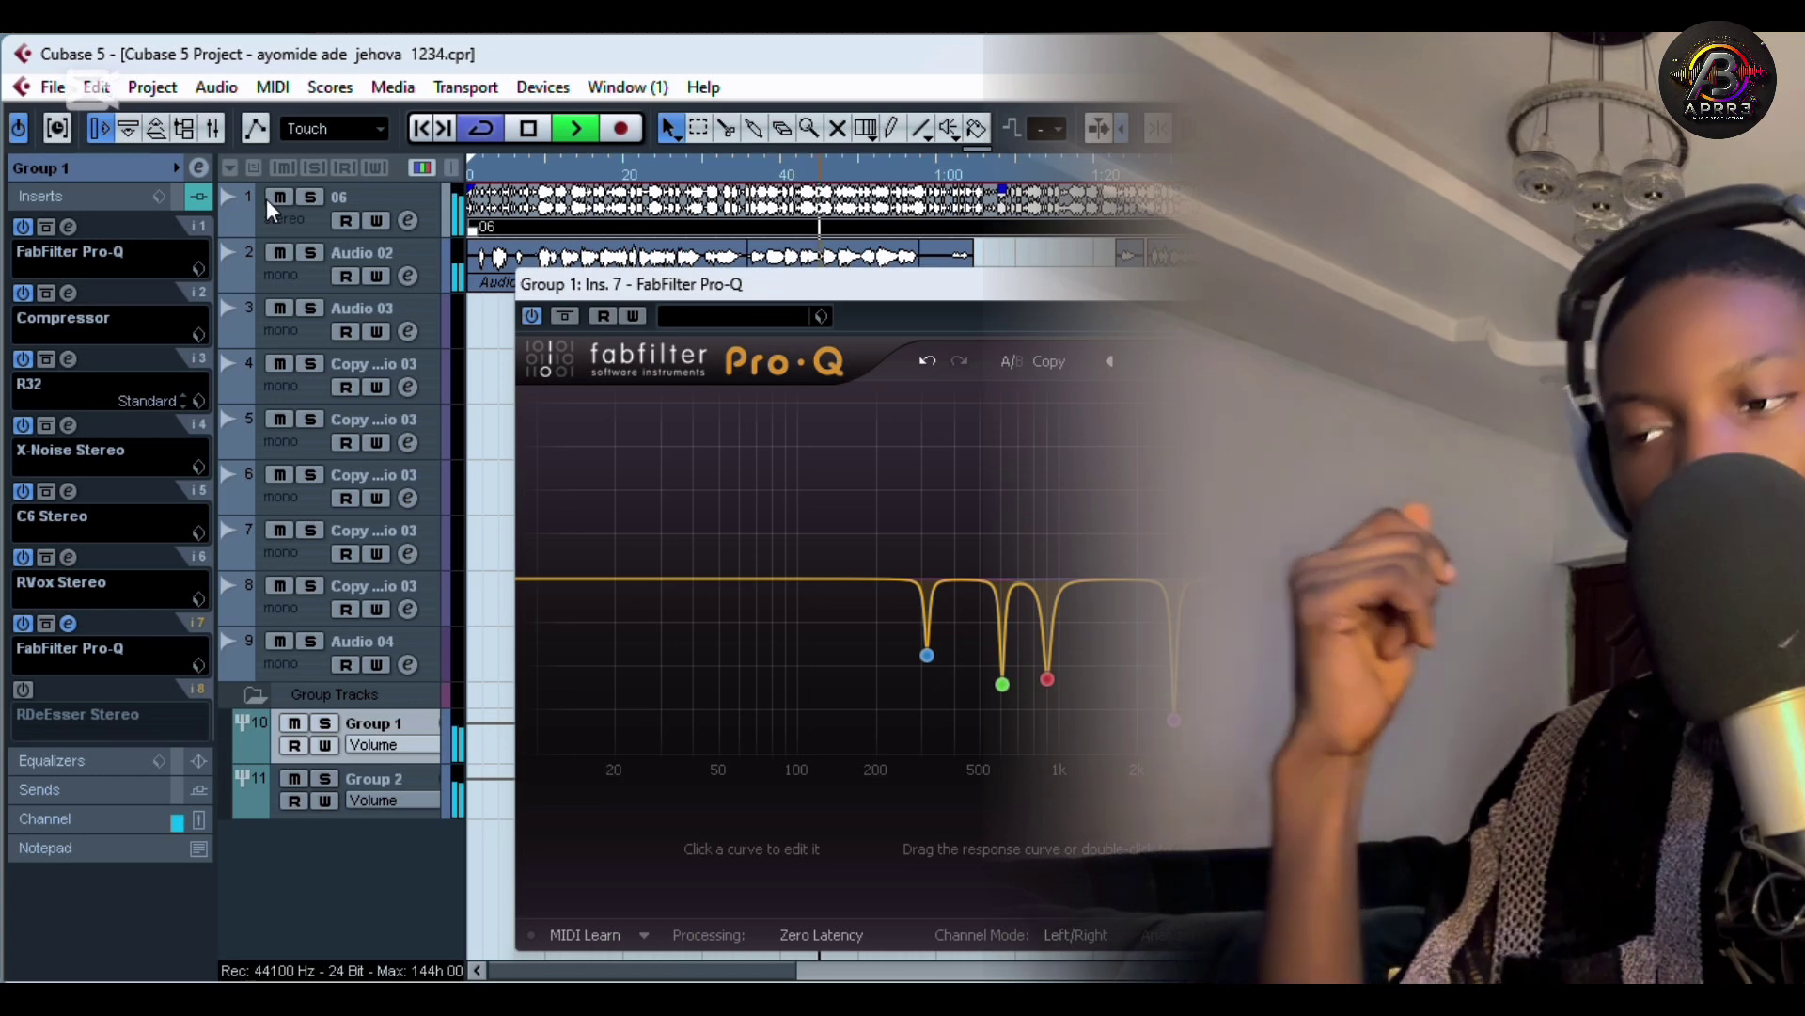
key("space")
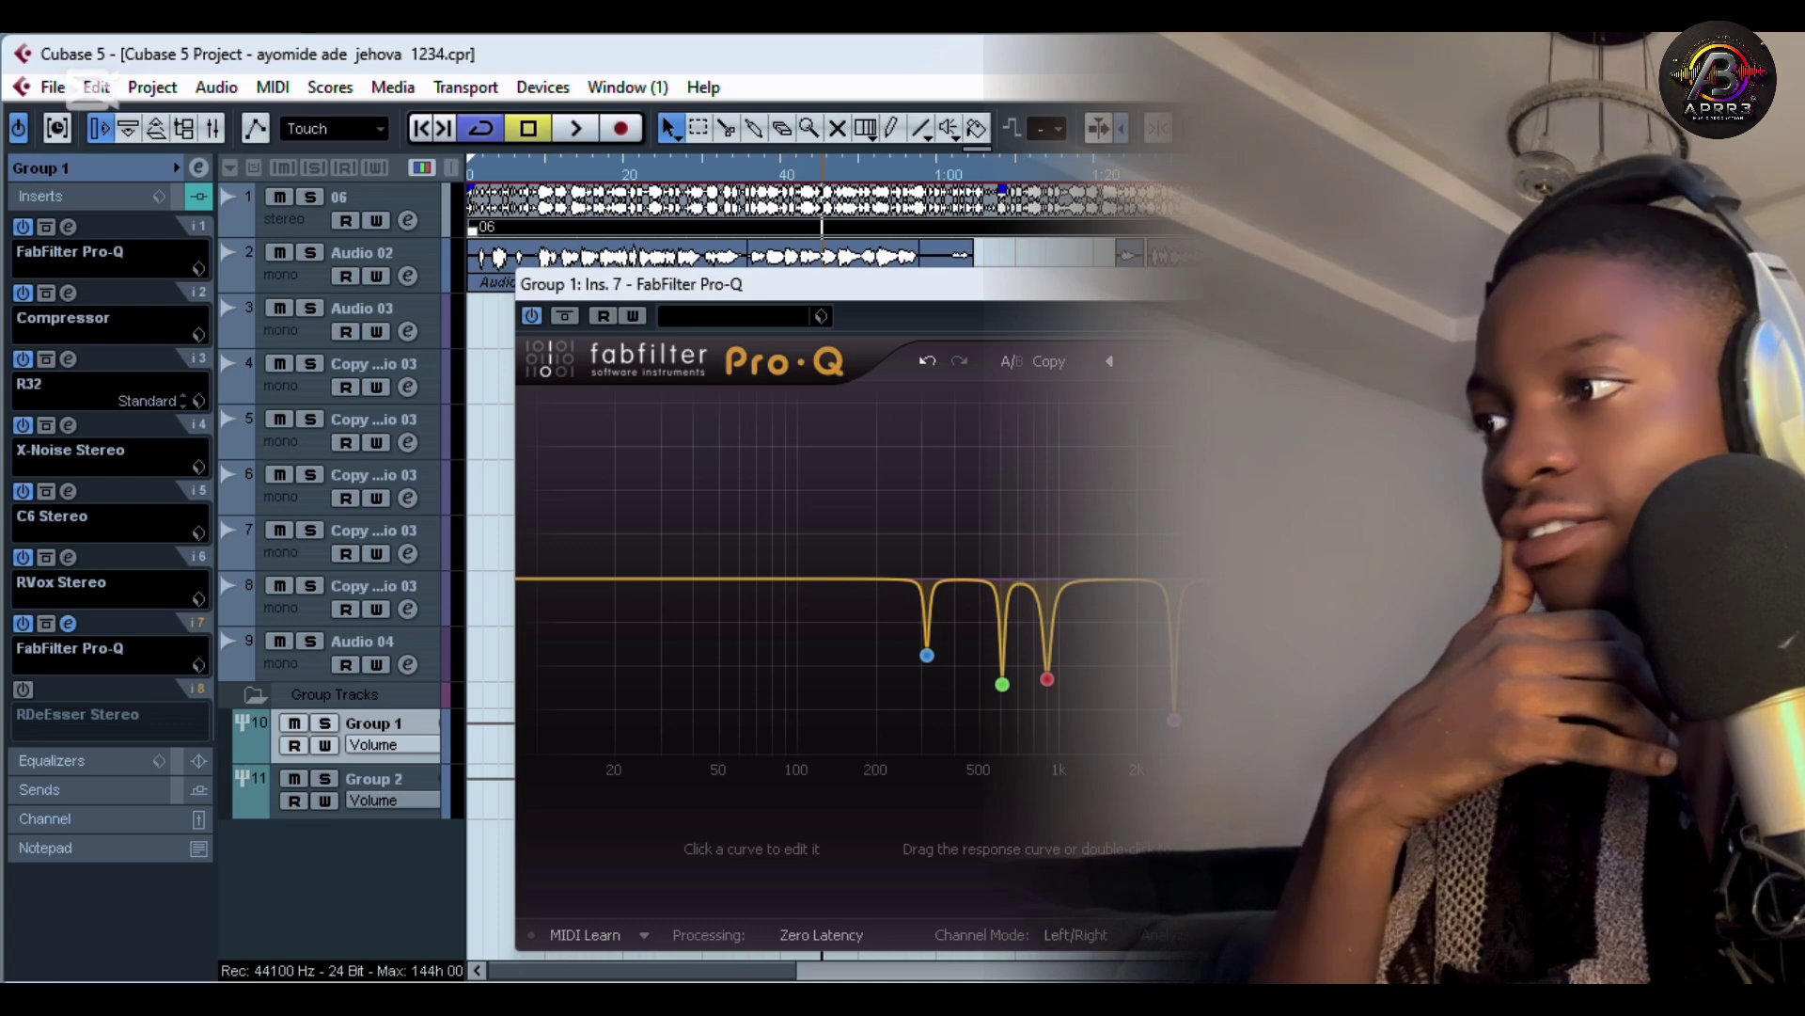
left_click(68, 623)
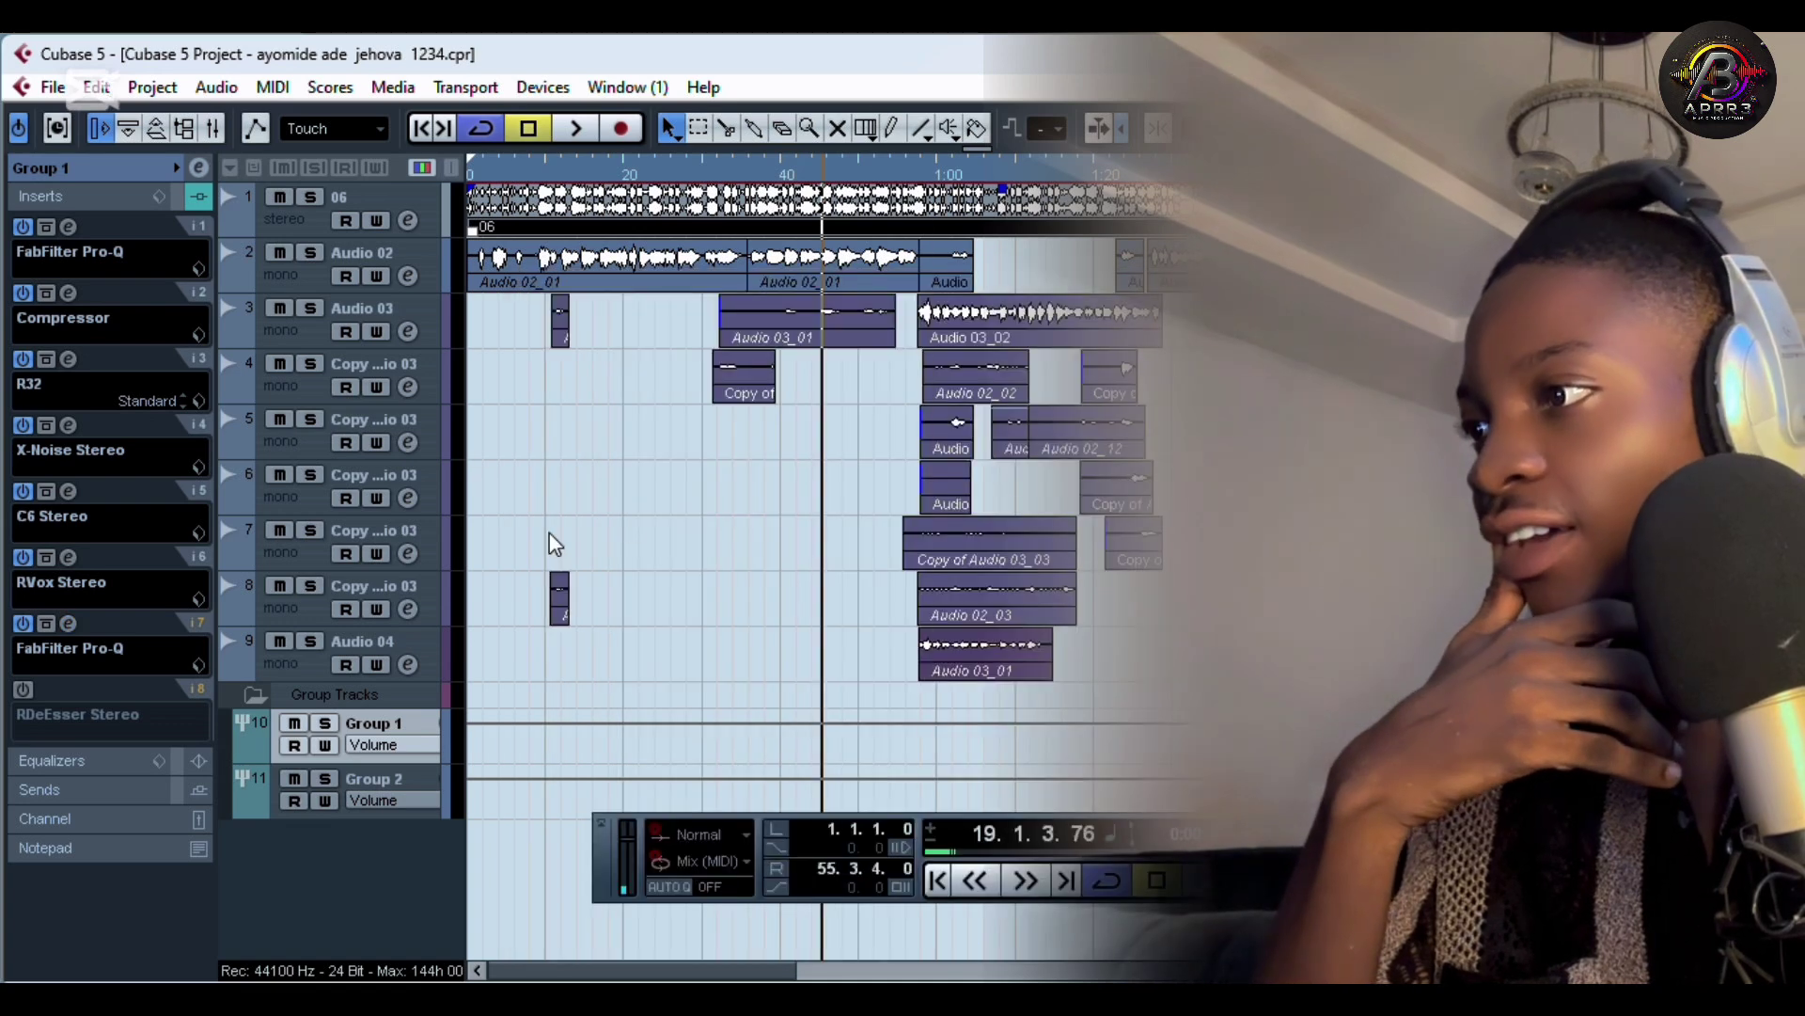
Switch on and play RDeEsser Stereo (5506 Hz, threshold −40.0) around bars 6 and 16, then close and stop
left_click(25, 693)
left_click(69, 689)
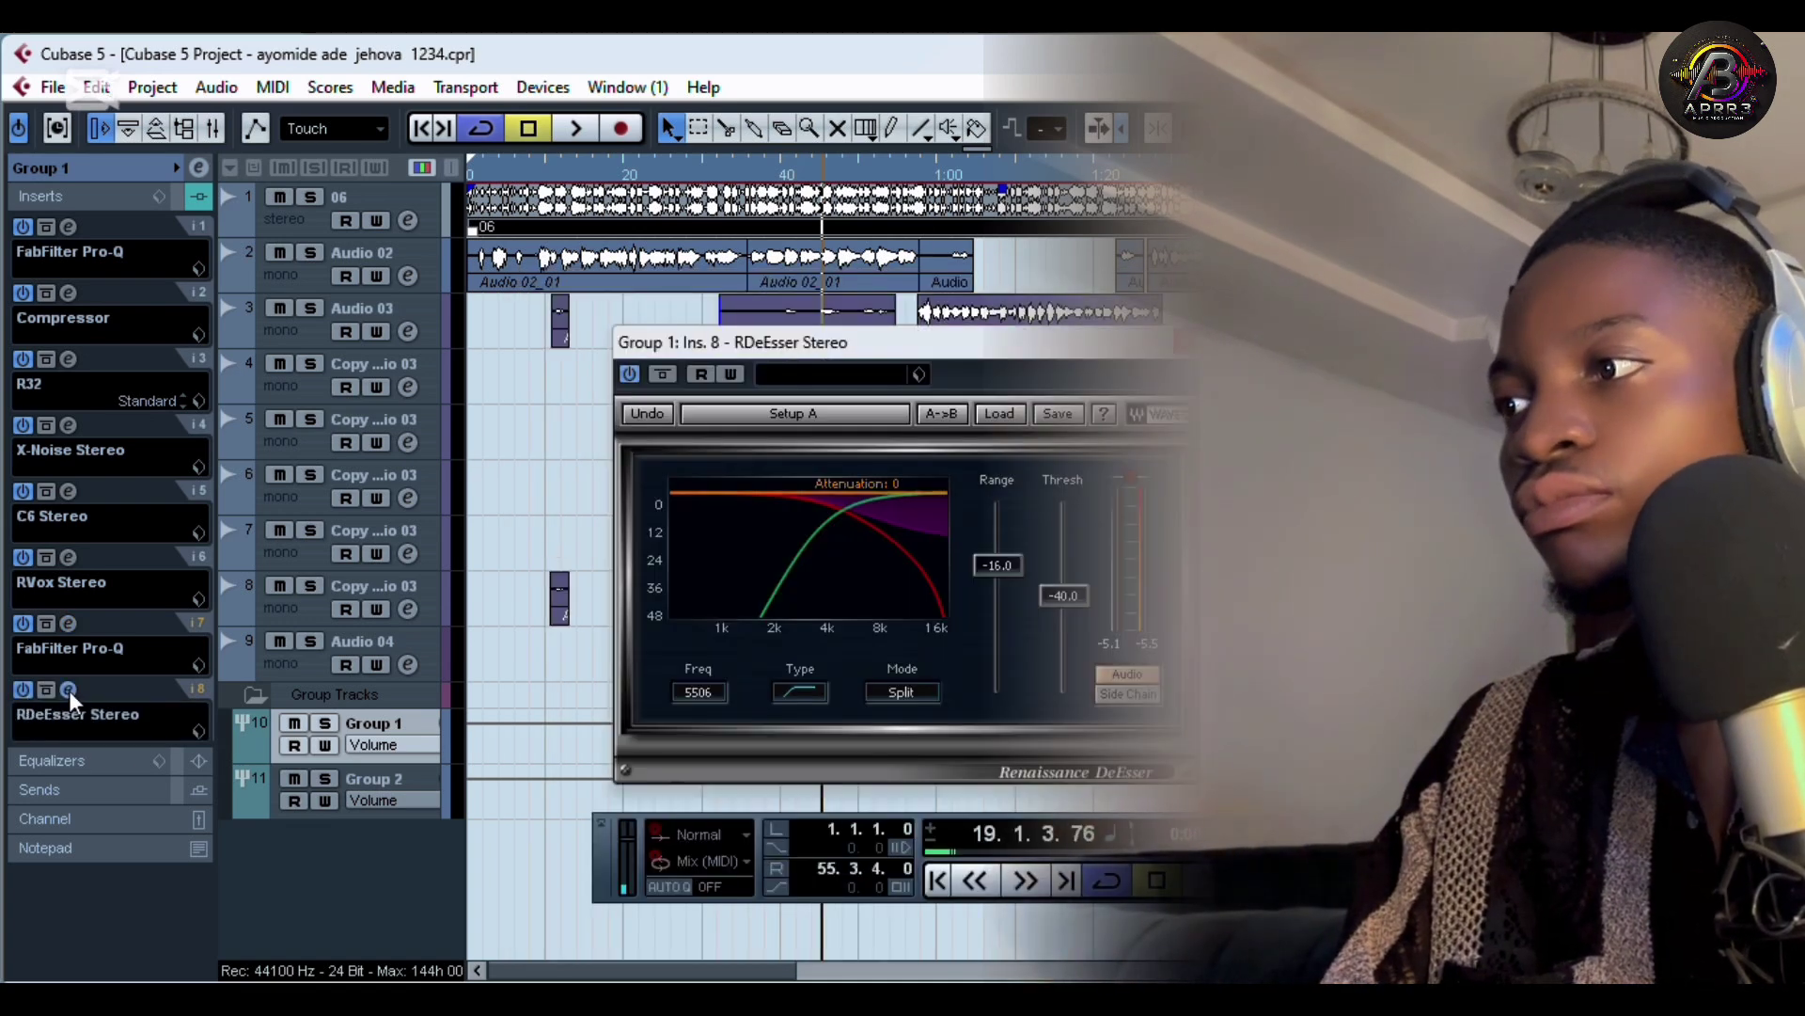
key("space")
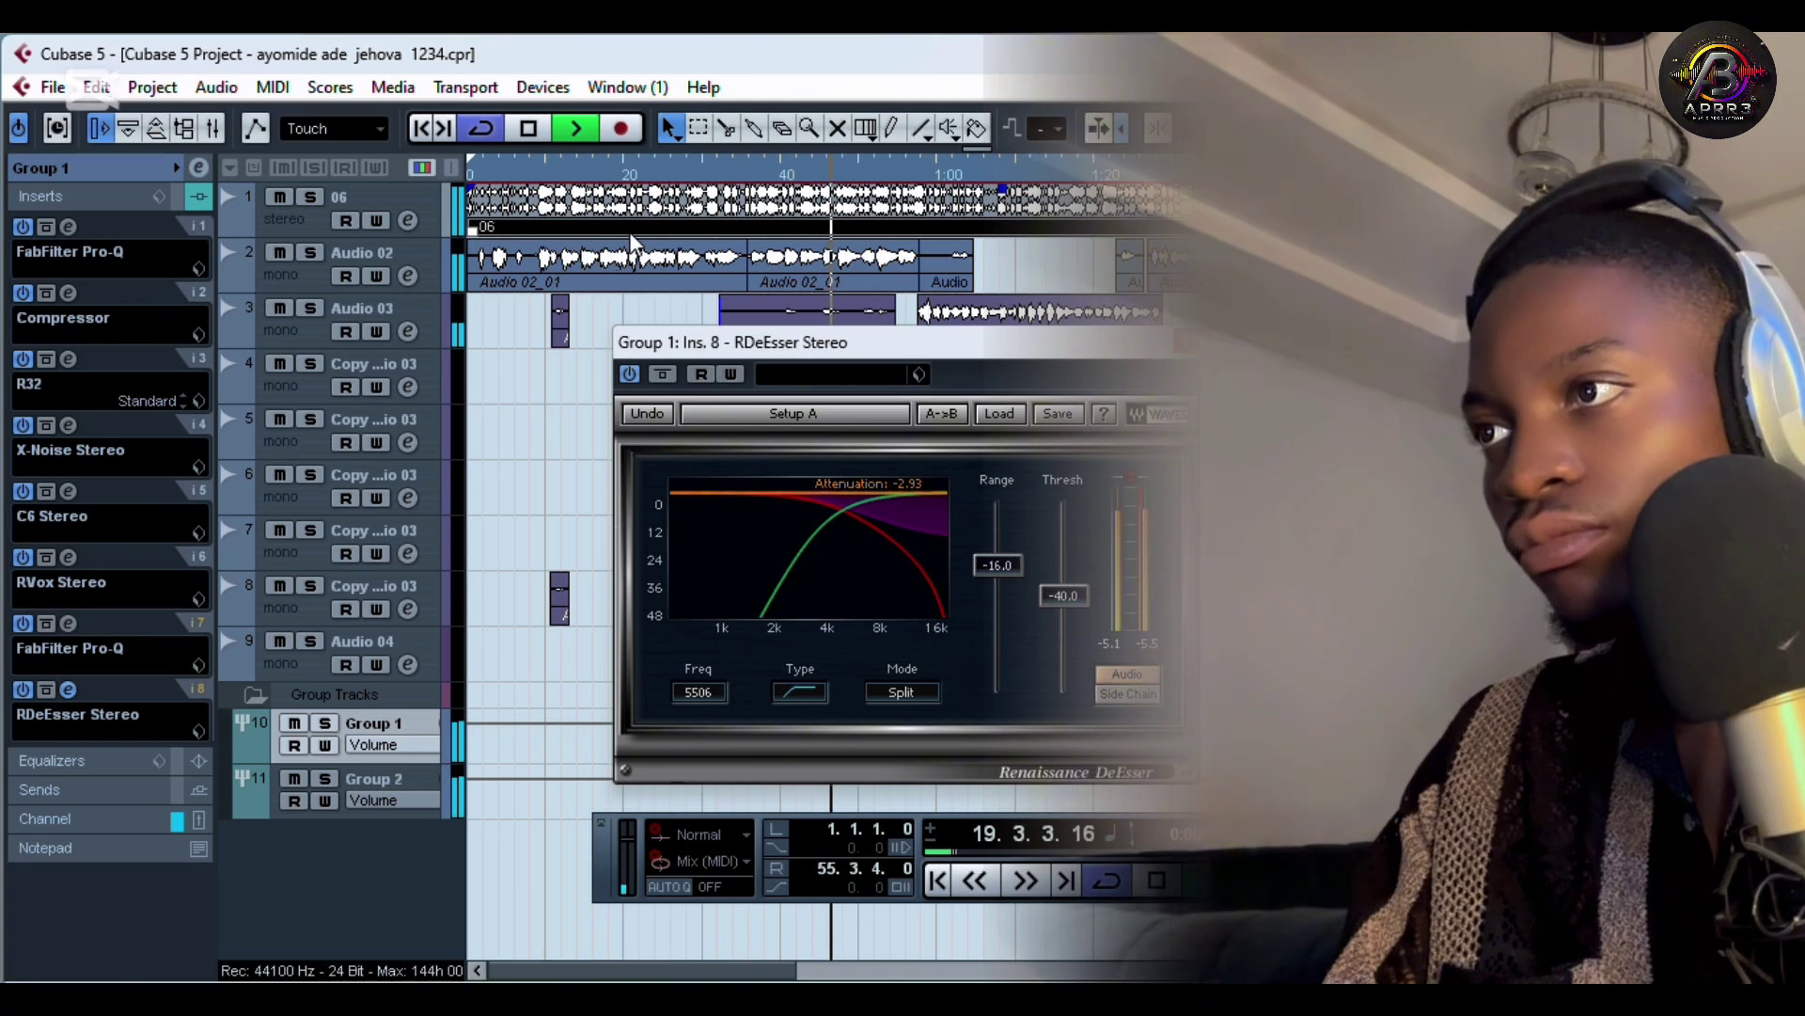
left_click(574, 169)
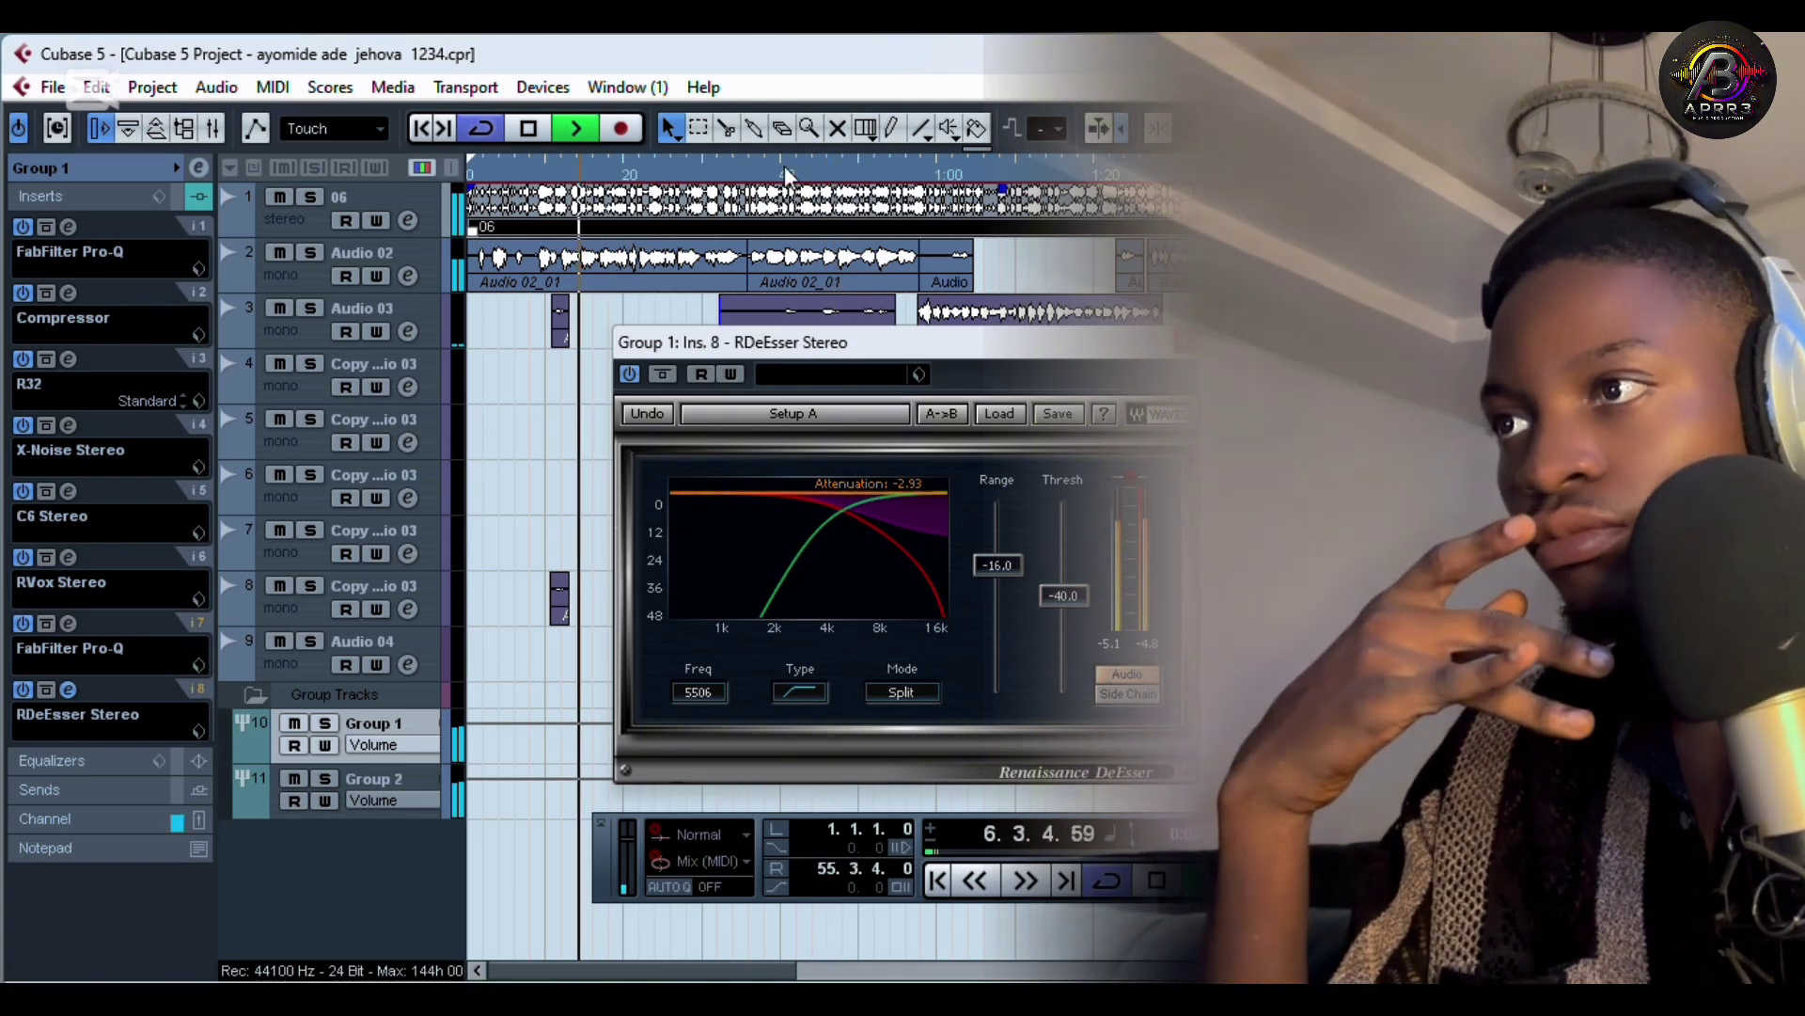
left_click(770, 169)
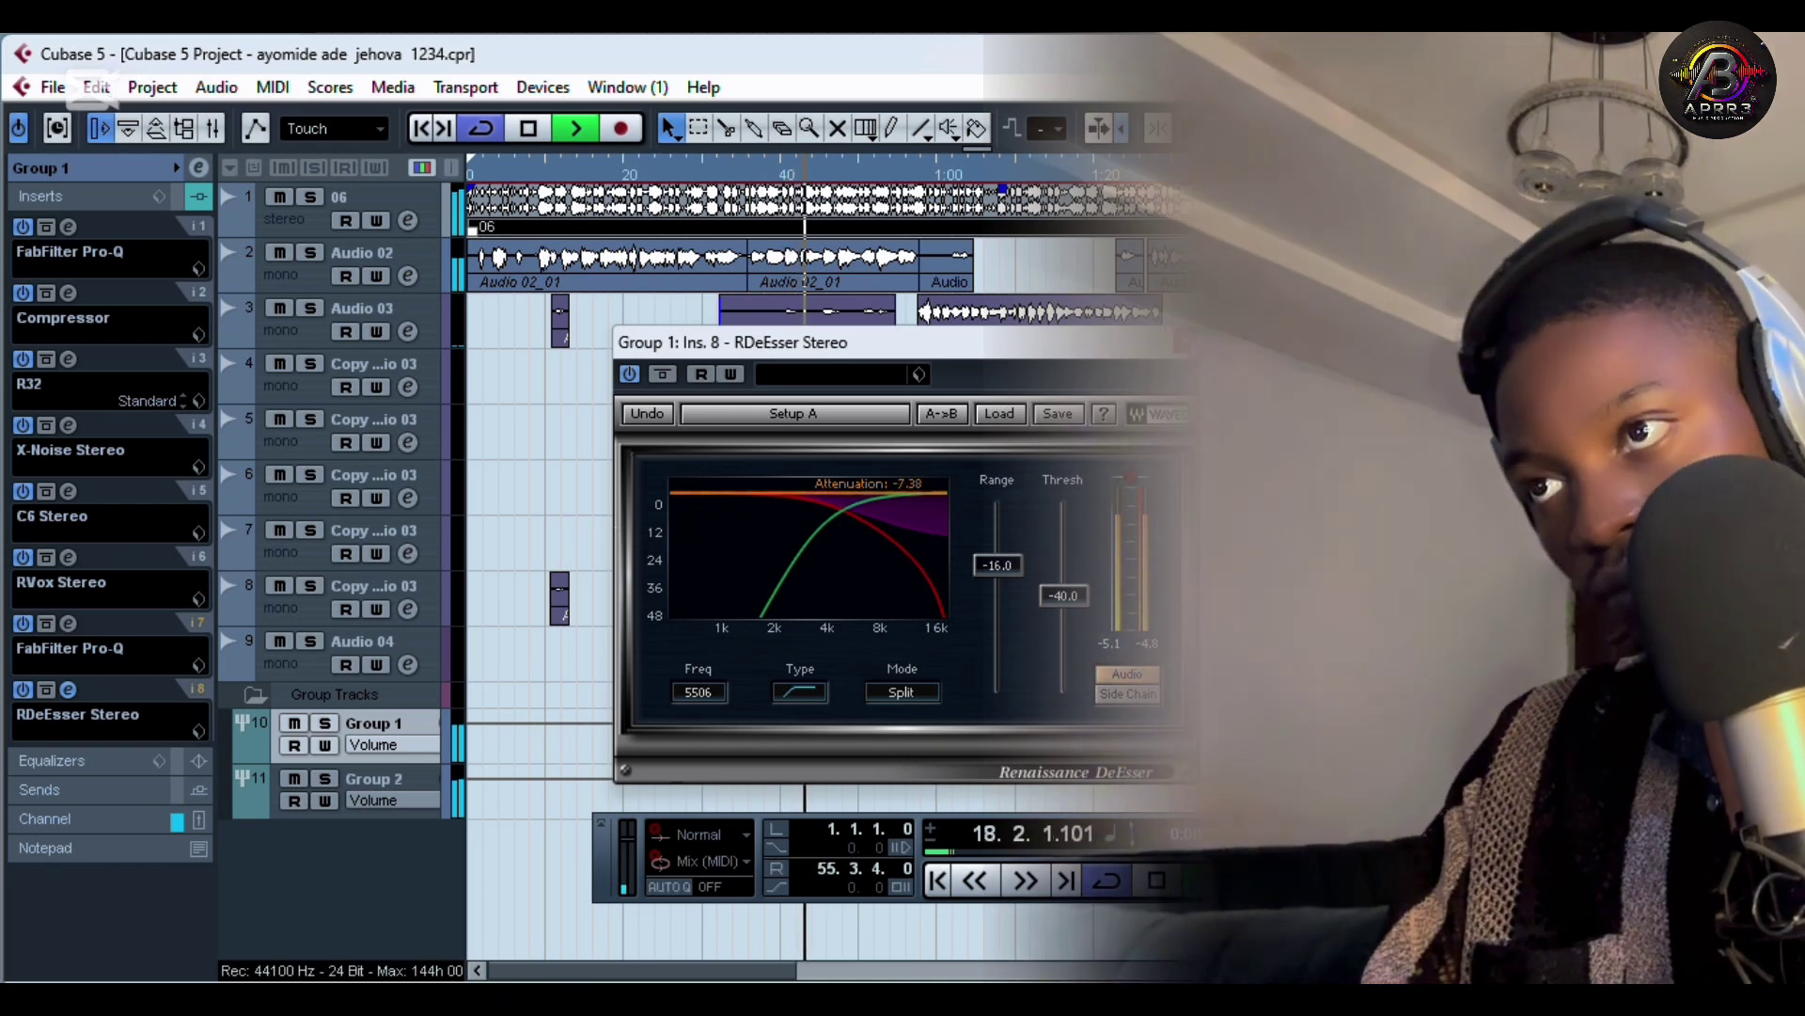
key("Escape")
key("space")
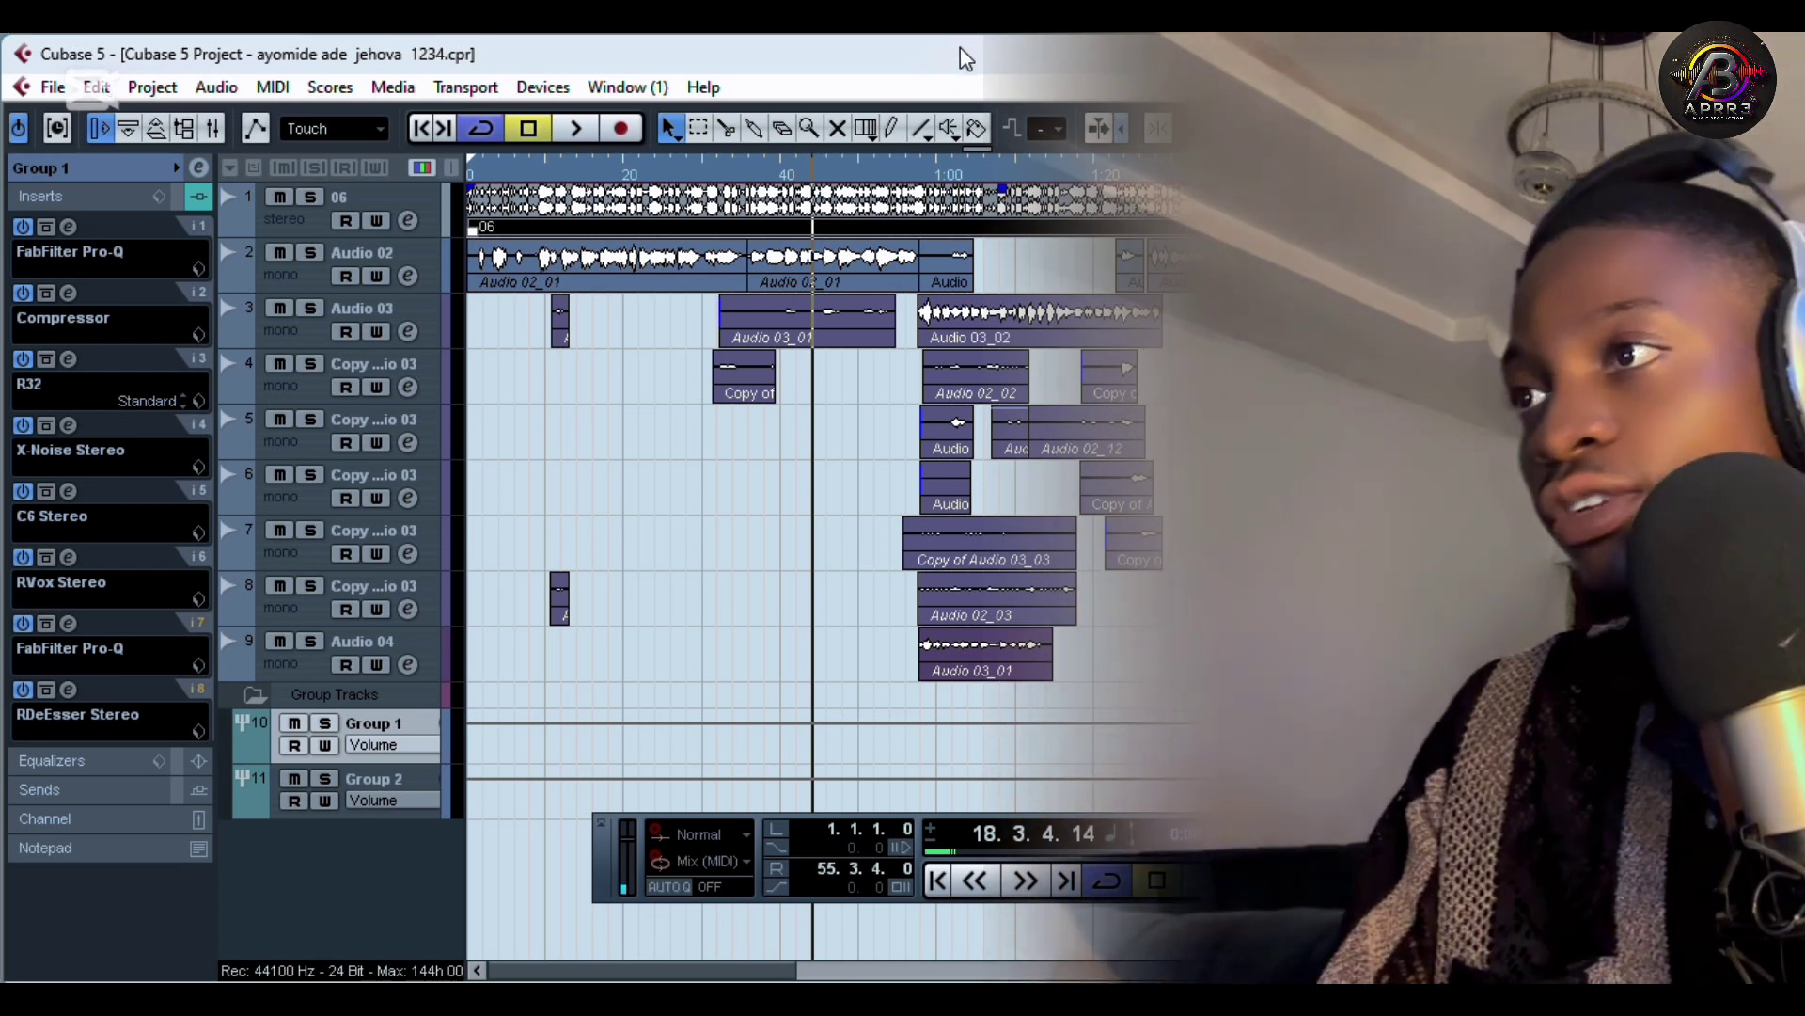
Drag the playhead back to the project start at 1.1.1.0
left_click_drag(818, 179, 448, 149)
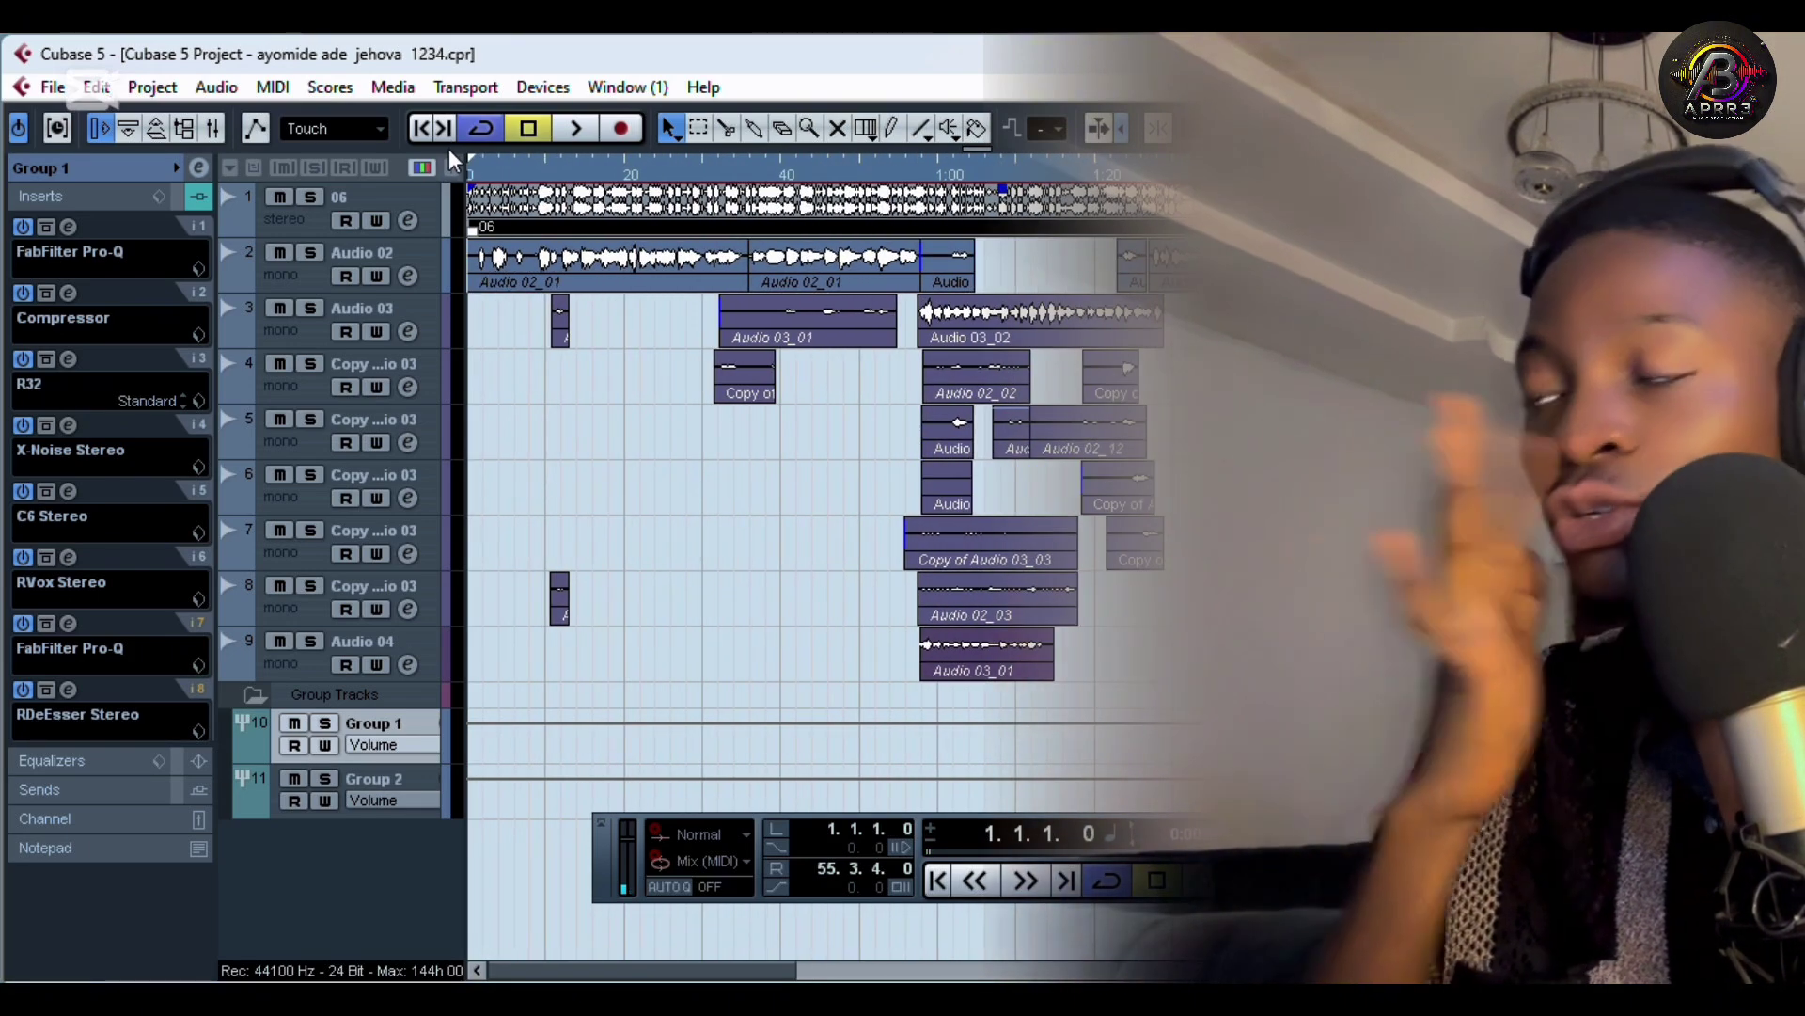